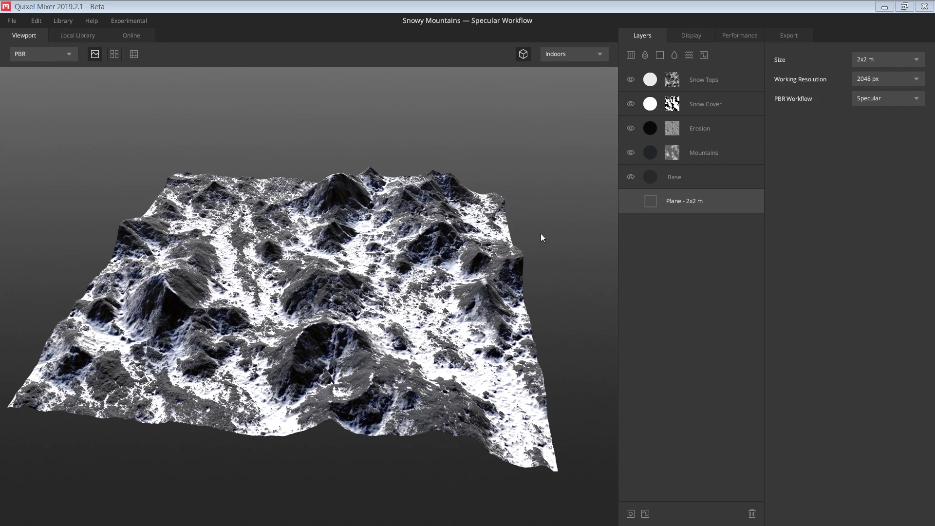
Step: Open the export settings and review the Custom export format and 4096 px resolution options
{"action": "left_click", "coordinate": [795, 36]}
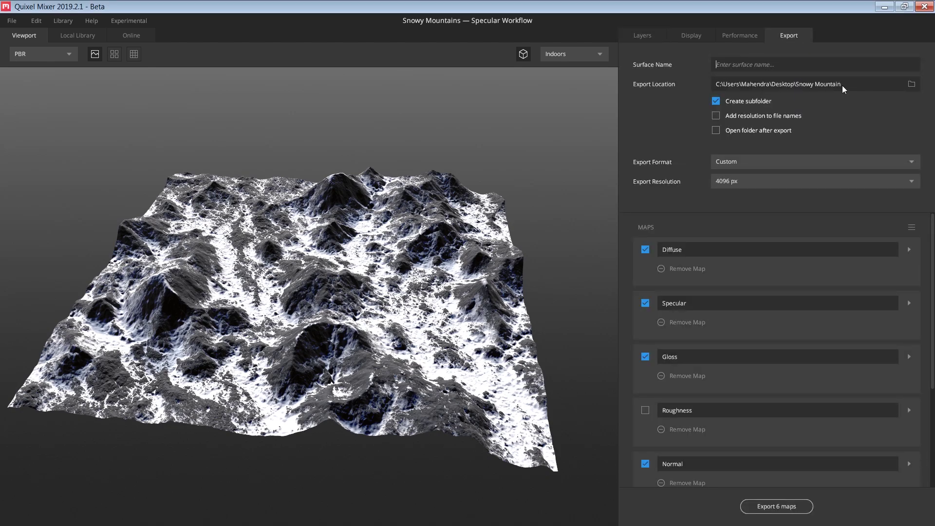
{"action": "left_click", "coordinate": [744, 162]}
{"action": "left_click", "coordinate": [744, 163]}
{"action": "left_click", "coordinate": [745, 165]}
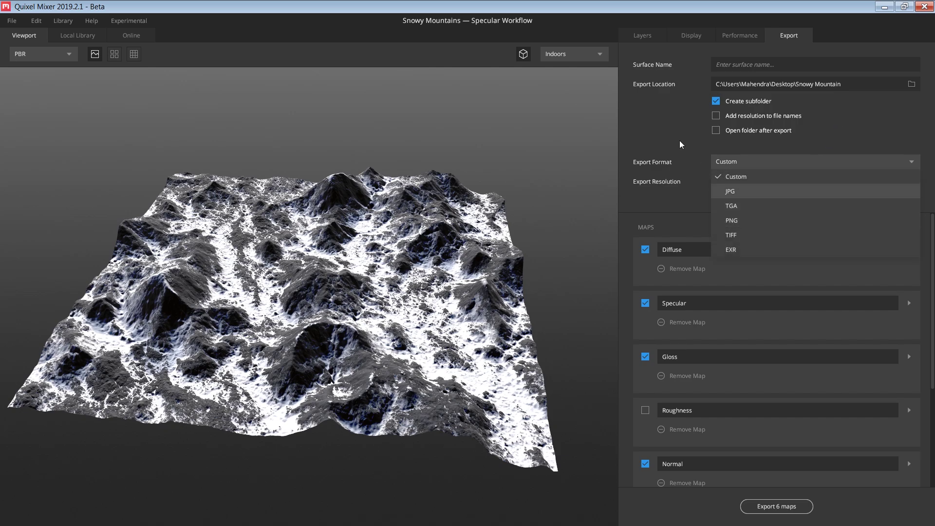
{"action": "left_click", "coordinate": [681, 143]}
{"action": "left_click", "coordinate": [747, 183]}
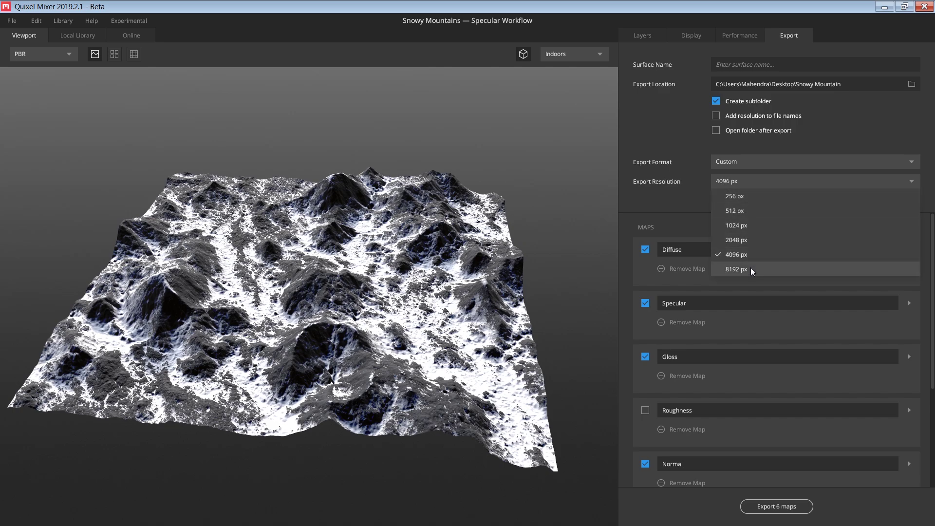
Step: Expand the Diffuse (8-bit PNG) and Displacement (32-bit EXR) map output settings
{"action": "left_click", "coordinate": [678, 250]}
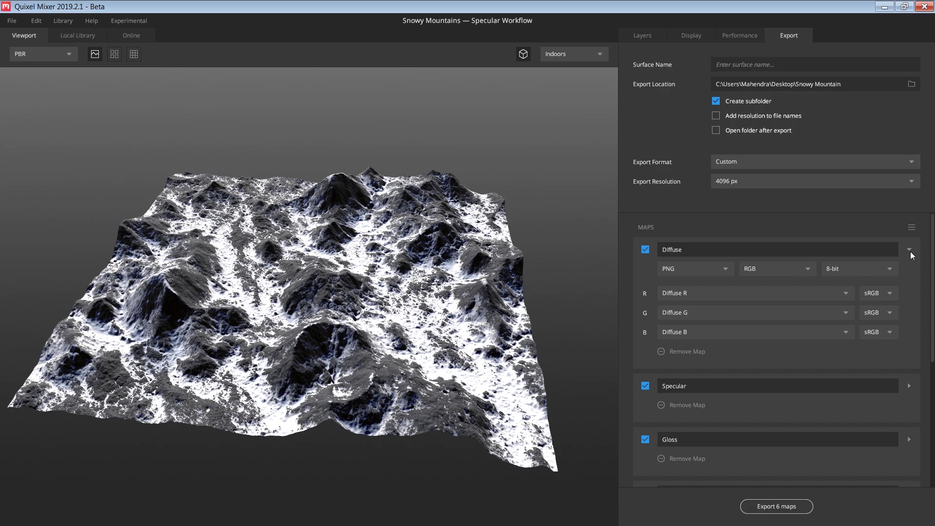
{"action": "left_click_drag", "start_coordinate": [932, 273], "coordinate": [934, 368]}
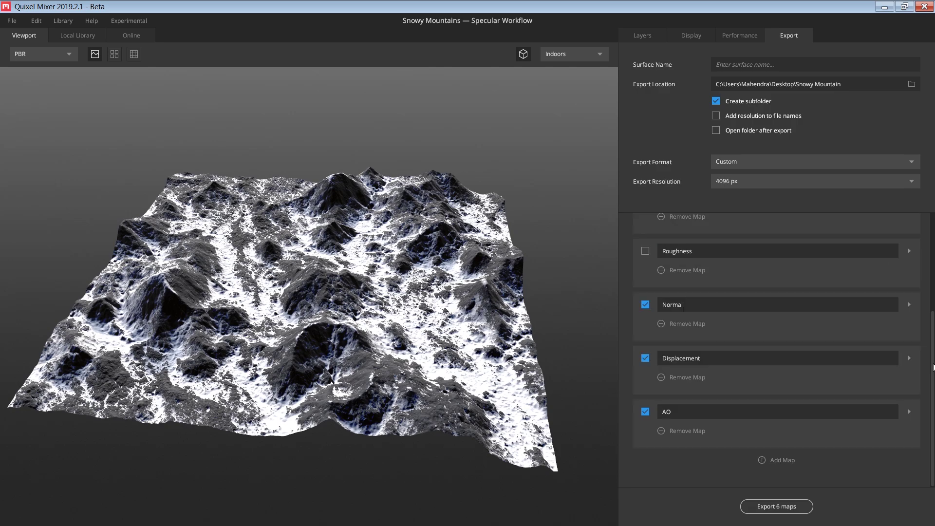
{"action": "left_click", "coordinate": [909, 359]}
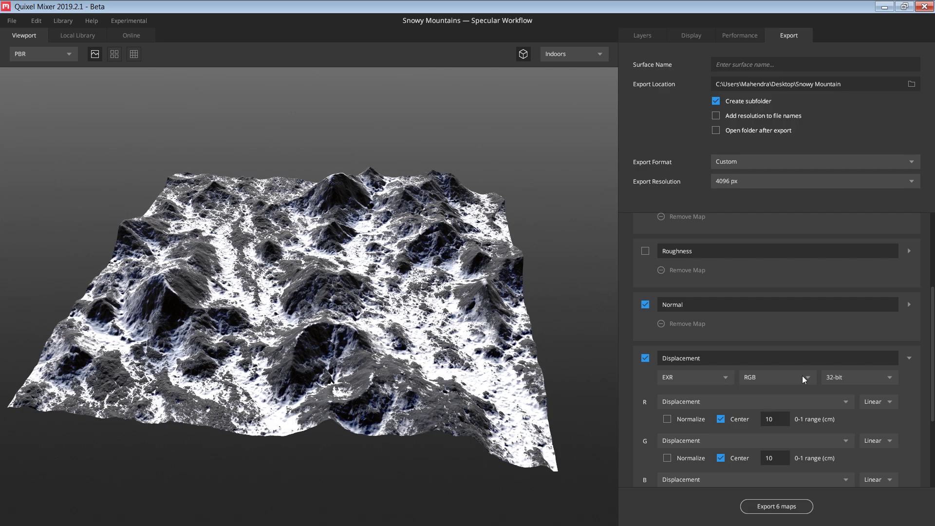
{"action": "left_click", "coordinate": [910, 359]}
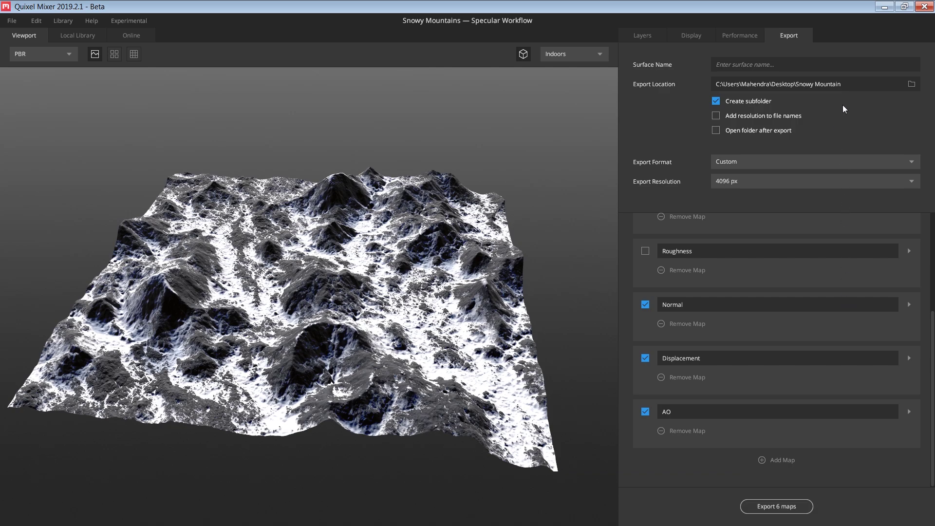
Step: Minimise Quixel Mixer and view the seven exported Mountain maps, including Mountain_Displacement EXR, in Explorer
{"action": "left_click", "coordinate": [885, 11]}
{"action": "left_click_drag", "start_coordinate": [627, 184], "coordinate": [289, 168]}
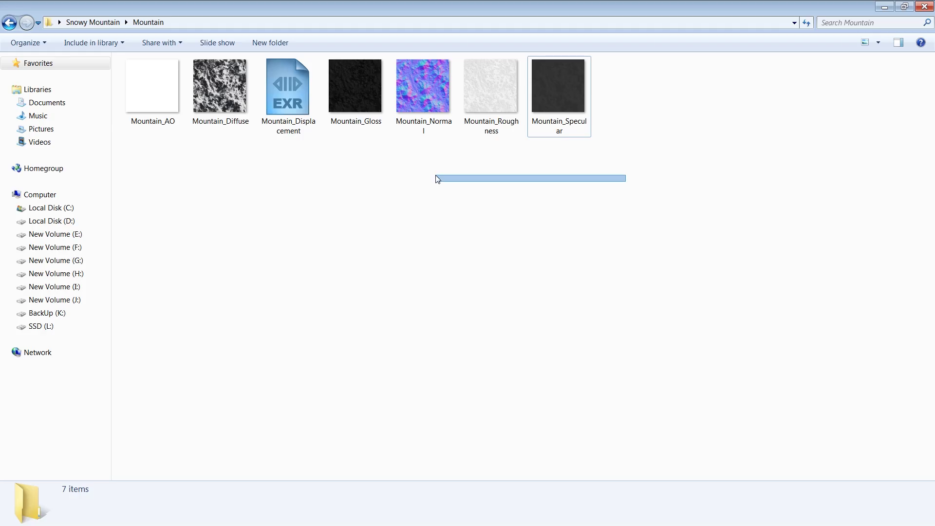
{"action": "left_click", "coordinate": [282, 110]}
{"action": "left_click", "coordinate": [365, 200]}
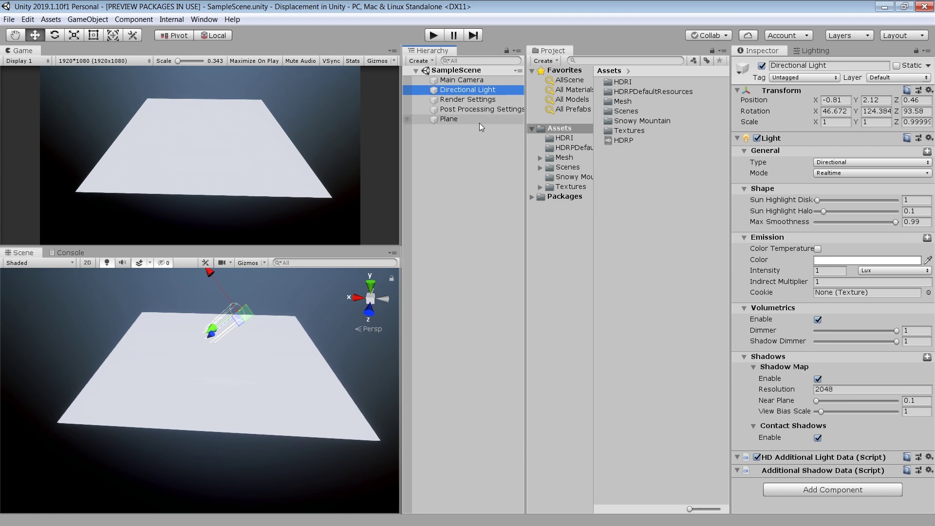
Step: Inspect the Render Settings volume and the Ennis_SKY HDRI texture's settings and shape options
{"action": "left_click", "coordinate": [467, 100]}
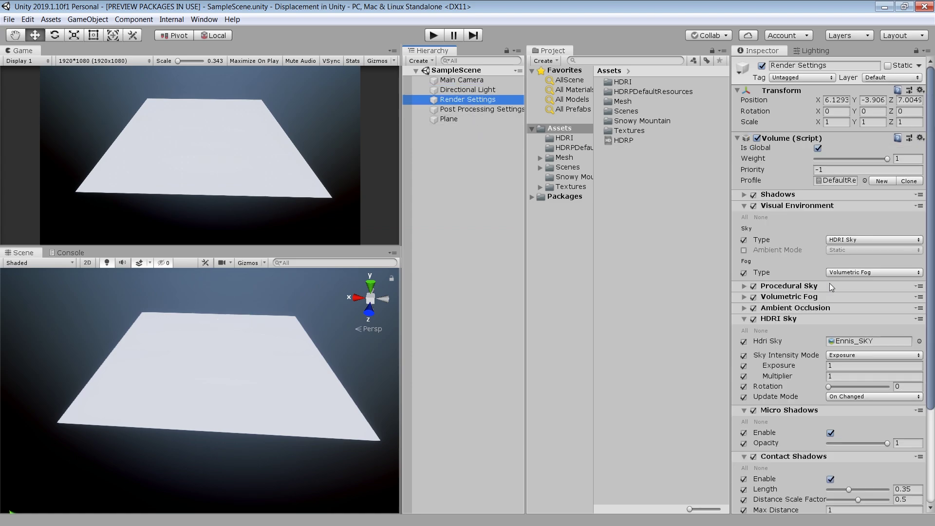
{"action": "double_click", "coordinate": [867, 341]}
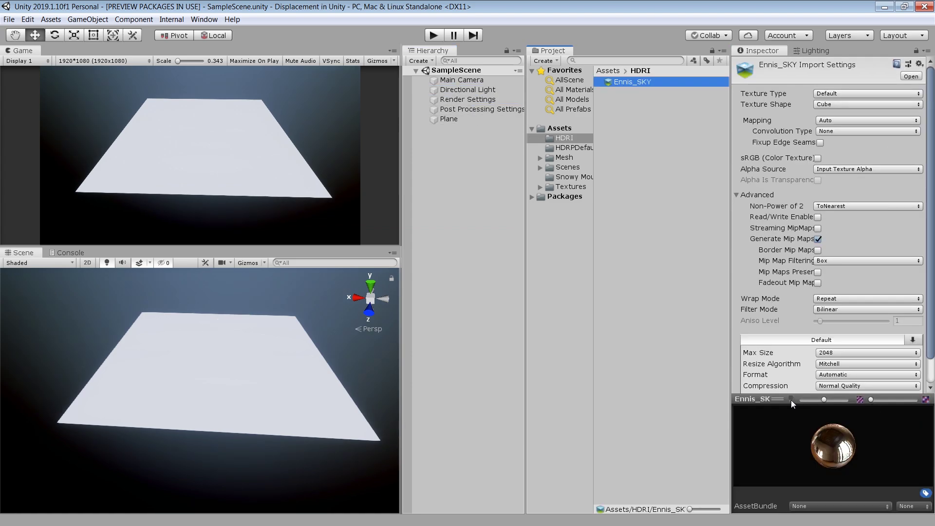
{"action": "mouse_move", "coordinate": [794, 419]}
{"action": "left_mouse_down"}
{"action": "mouse_move", "coordinate": [799, 245]}
{"action": "mouse_move", "coordinate": [799, 365]}
{"action": "left_mouse_up"}
{"action": "left_click", "coordinate": [849, 104]}
{"action": "left_click", "coordinate": [844, 127]}
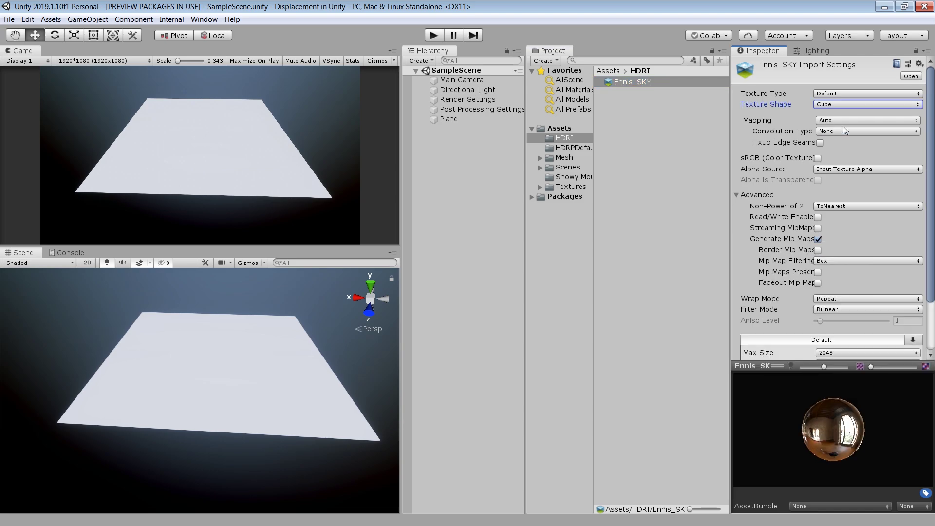
Step: Browse the imported Mountain textures in Snowy Mountain, ending on Mountain_Mask's import settings
{"action": "left_click", "coordinate": [575, 177]}
{"action": "left_click", "coordinate": [635, 83]}
{"action": "left_click", "coordinate": [651, 131]}
{"action": "left_click", "coordinate": [650, 122]}
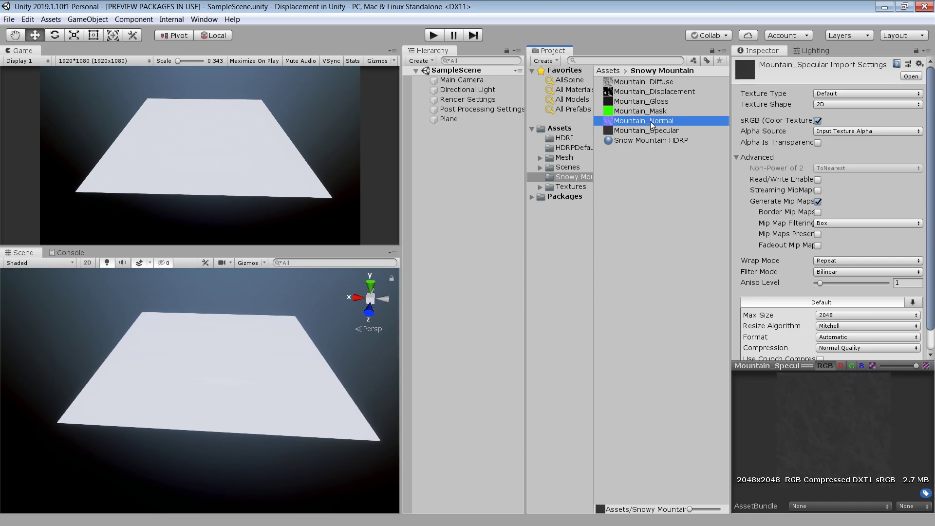
{"action": "left_click", "coordinate": [651, 111]}
{"action": "left_click", "coordinate": [653, 103]}
{"action": "left_click", "coordinate": [665, 172]}
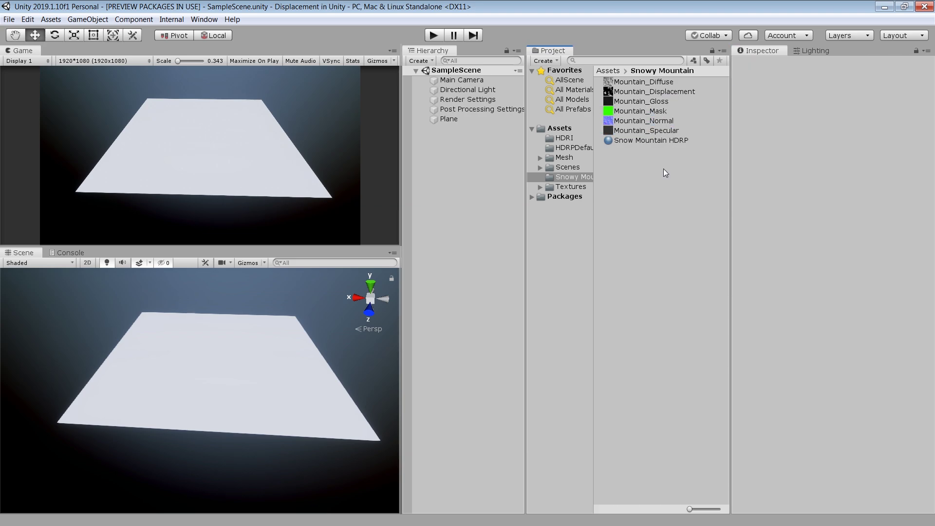
{"action": "left_click", "coordinate": [662, 112]}
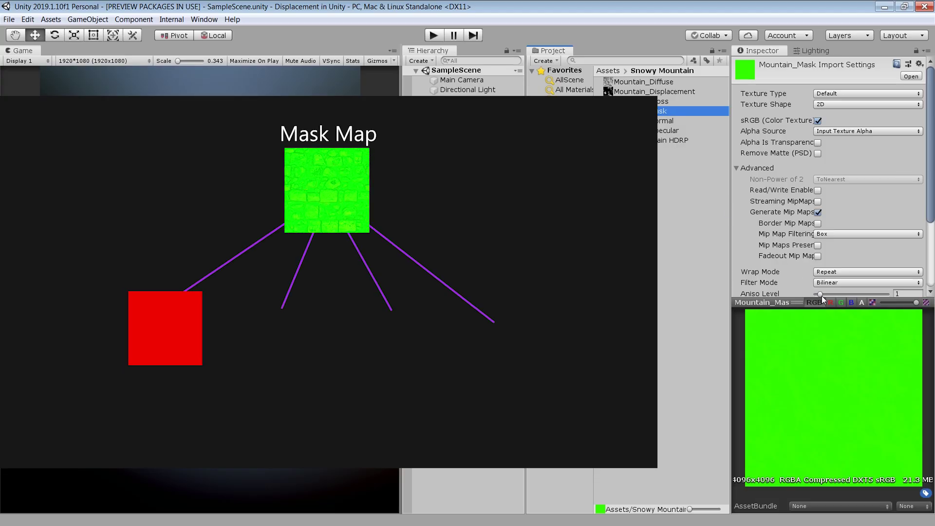
Step: Preview Mountain_Mask's red, green, blue and alpha channels in turn, returning to red
{"action": "left_click", "coordinate": [830, 303]}
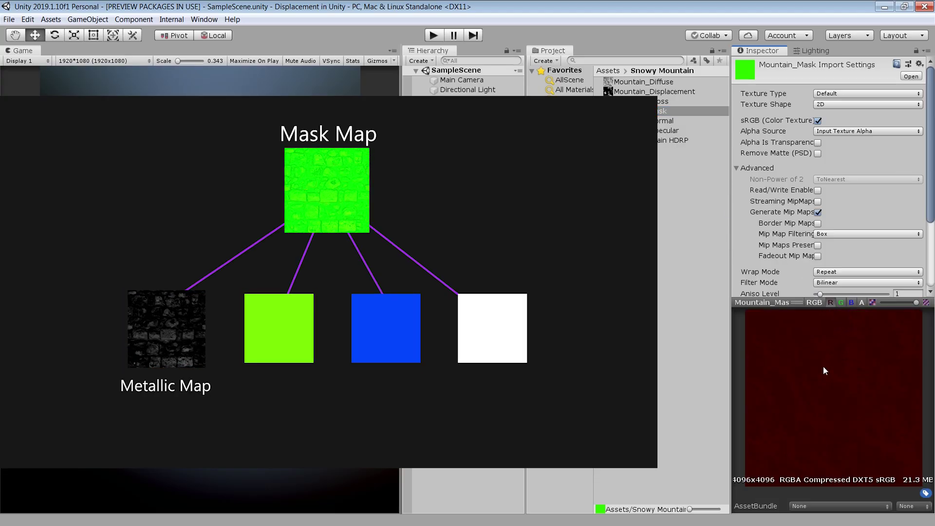
{"action": "left_click", "coordinate": [842, 303]}
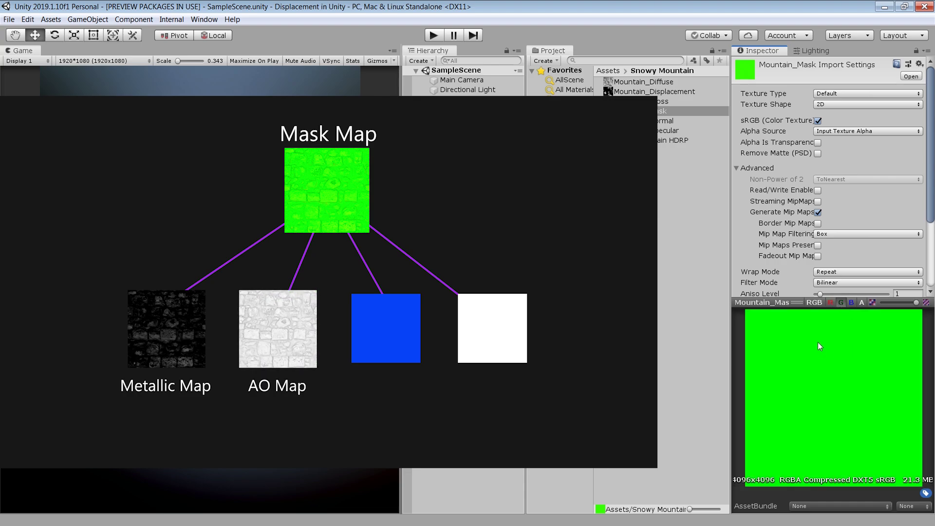
{"action": "left_click", "coordinate": [851, 303]}
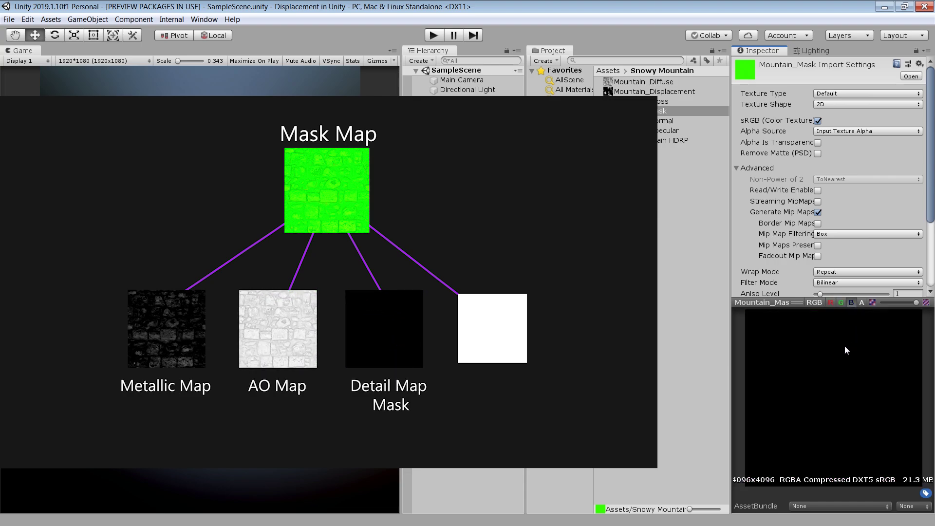
{"action": "left_click", "coordinate": [862, 303]}
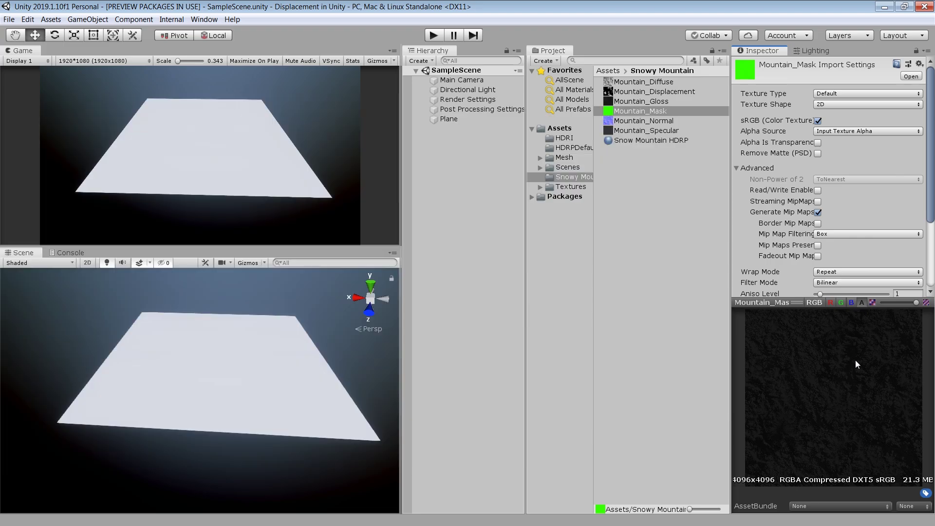
{"action": "left_click", "coordinate": [832, 303]}
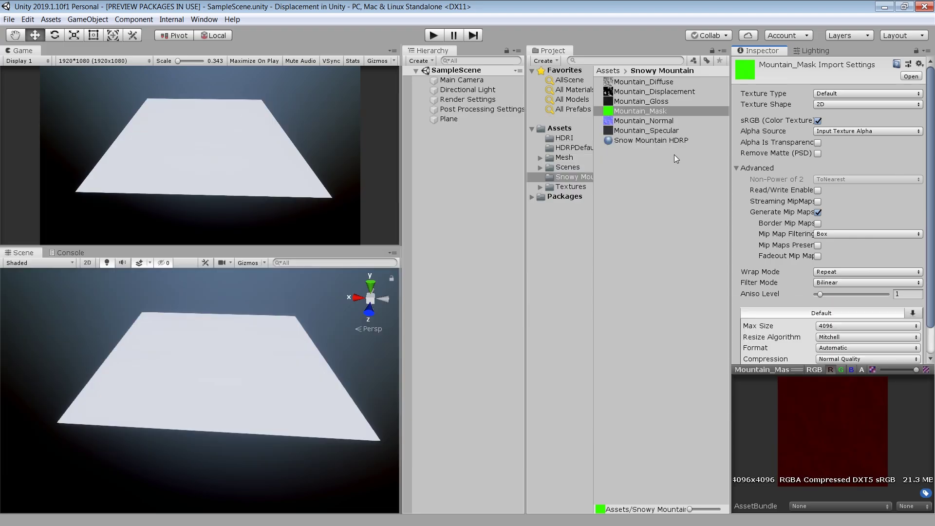
Step: Check Max Size on Mountain_Diffuse and Mountain_Displacement, keeping it at 4096
{"action": "left_click", "coordinate": [644, 81]}
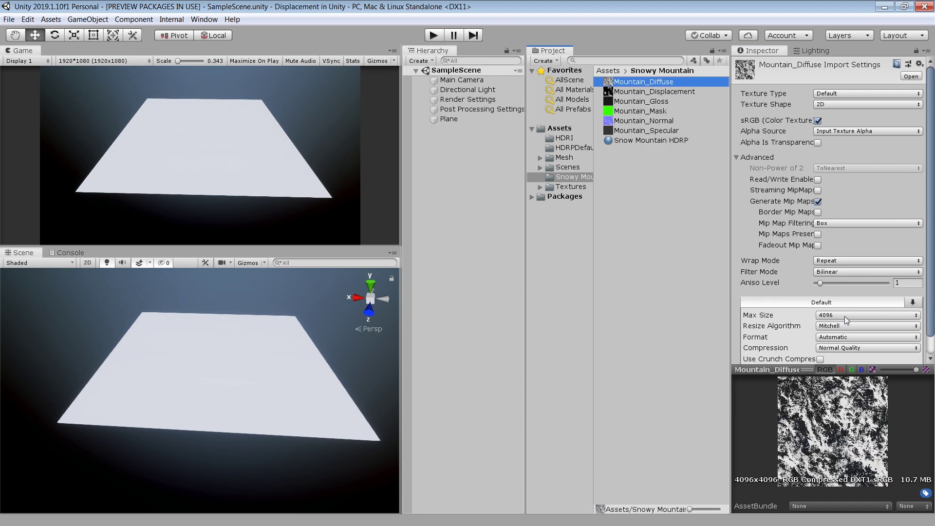
{"action": "left_click", "coordinate": [845, 317]}
{"action": "key", "text": "Down"}
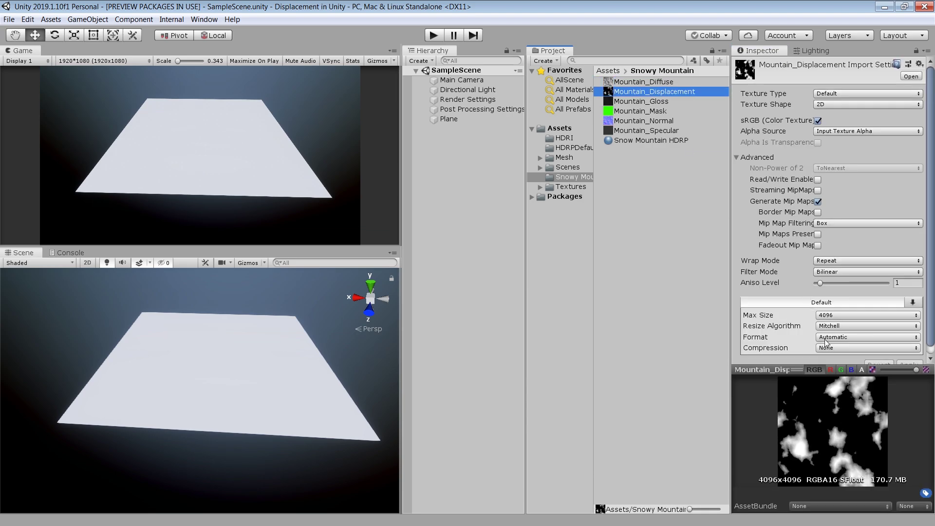
{"action": "left_click", "coordinate": [834, 315]}
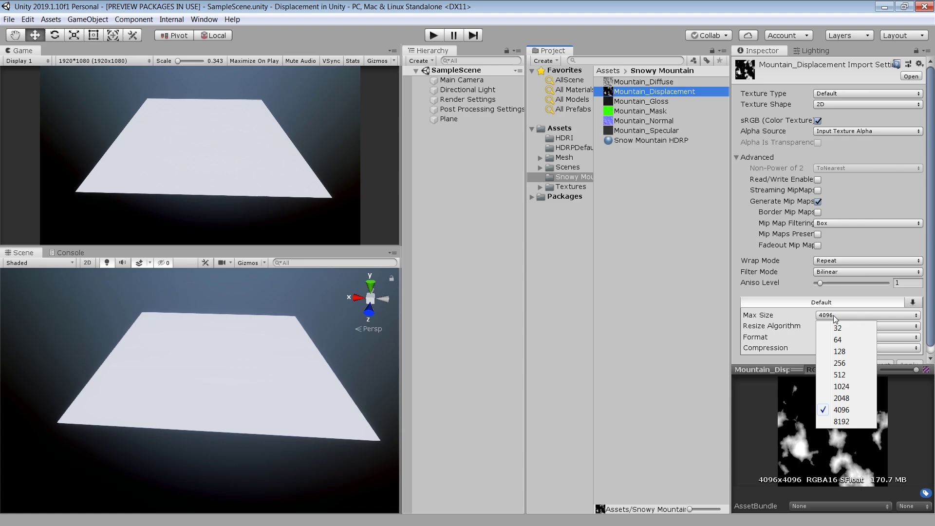
{"action": "left_click", "coordinate": [884, 349]}
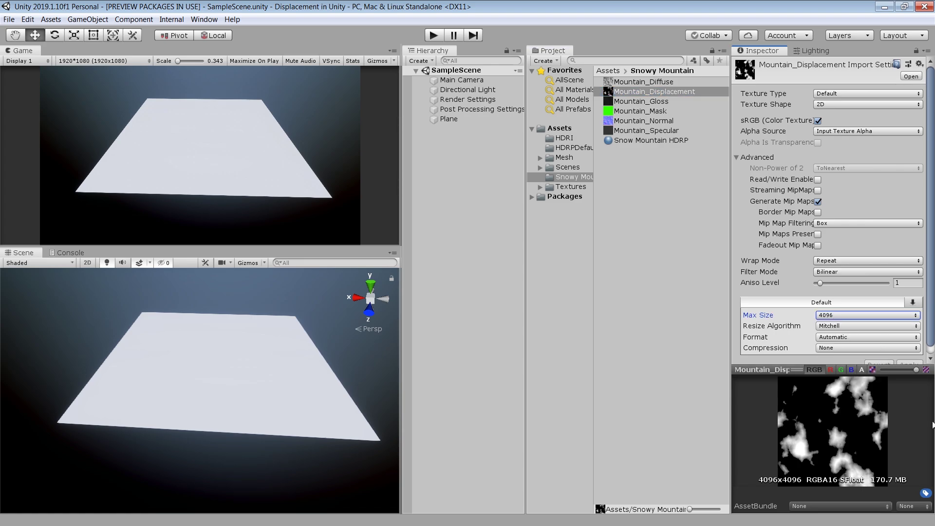
Step: Select the Plane in the scene and open its Snow Mountain HDRP material
{"action": "left_click", "coordinate": [665, 140]}
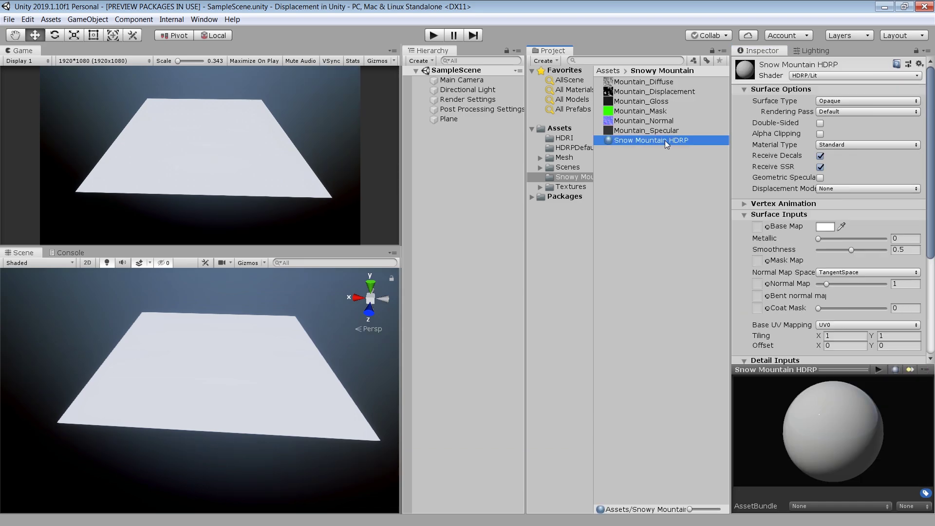
{"action": "left_click", "coordinate": [920, 64]}
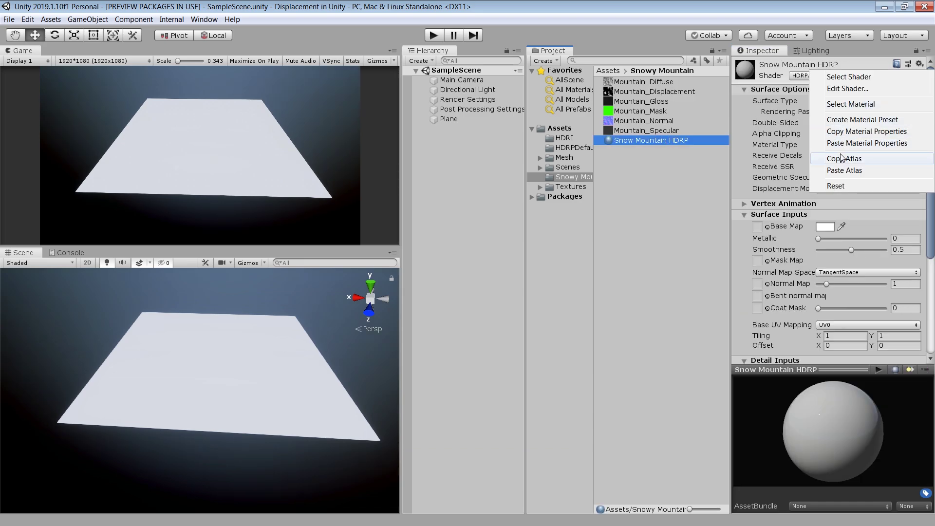
{"action": "left_click", "coordinate": [835, 188]}
{"action": "left_click", "coordinate": [634, 253]}
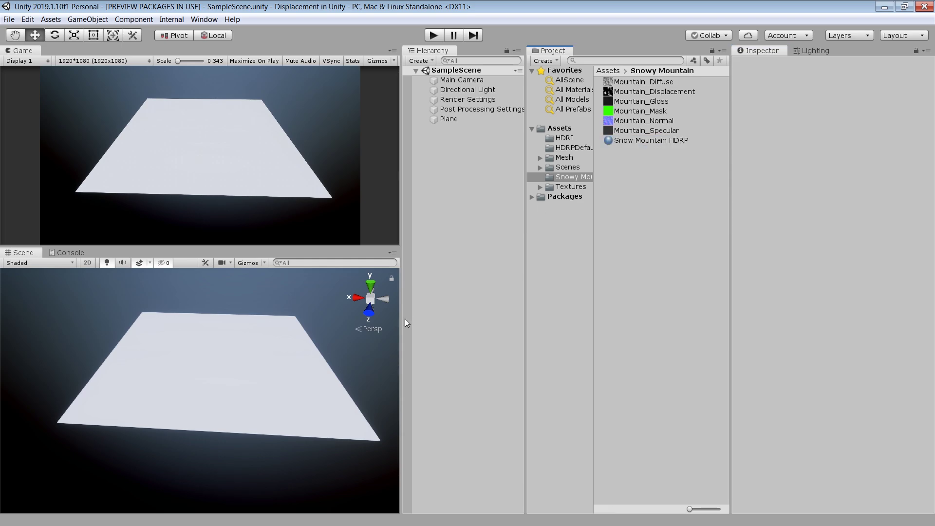
{"action": "left_click", "coordinate": [227, 389]}
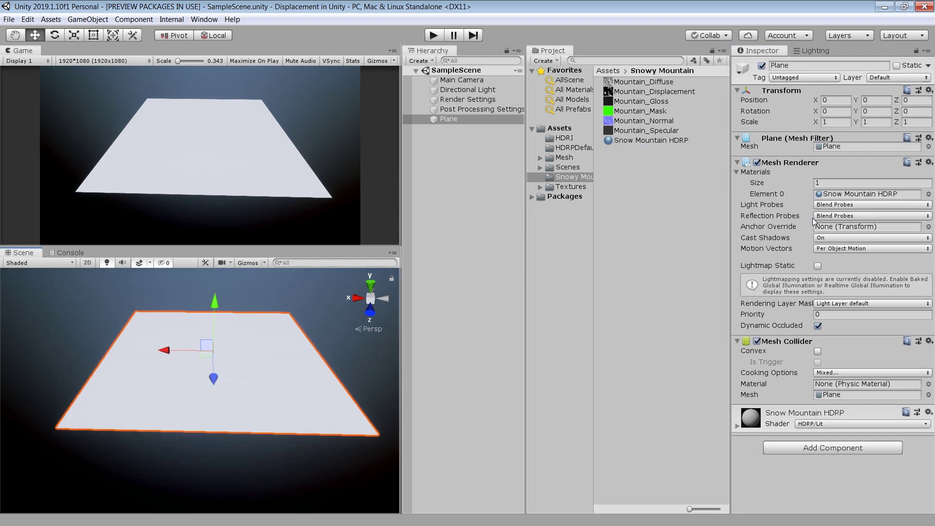
{"action": "left_click", "coordinate": [643, 140]}
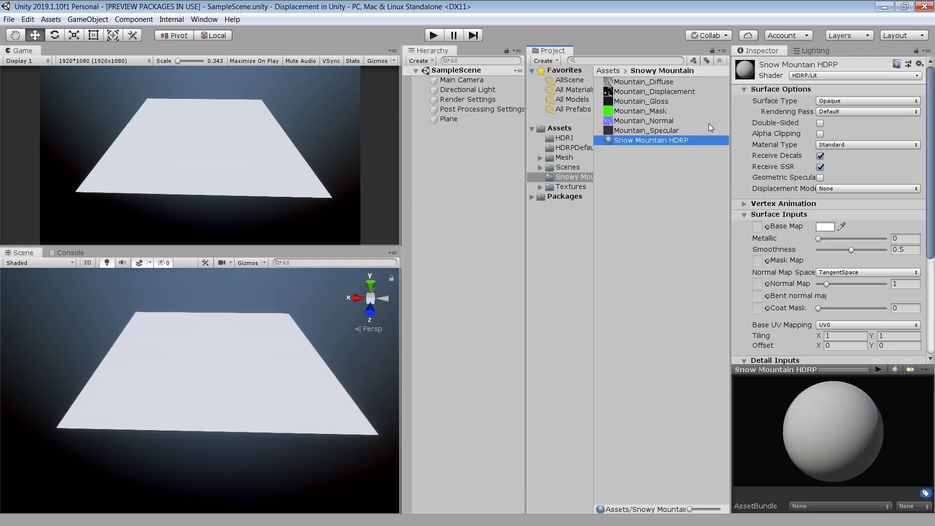
Step: Assign Mountain_Diffuse, Mountain_Mask and Mountain_Normal as the material's base, mask and normal maps
{"action": "left_click_drag", "start_coordinate": [656, 87], "coordinate": [763, 229]}
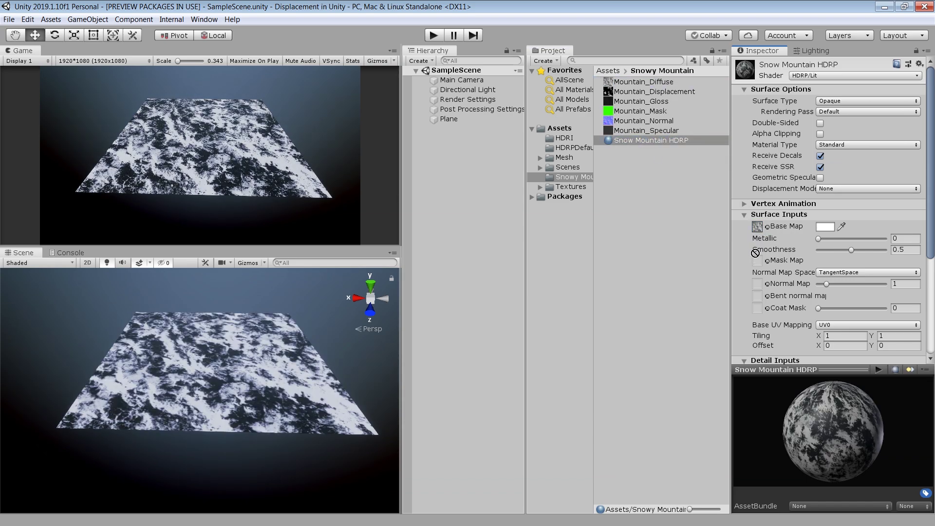
{"action": "left_click_drag", "start_coordinate": [641, 111], "coordinate": [757, 261]}
{"action": "left_click_drag", "start_coordinate": [643, 121], "coordinate": [758, 295]}
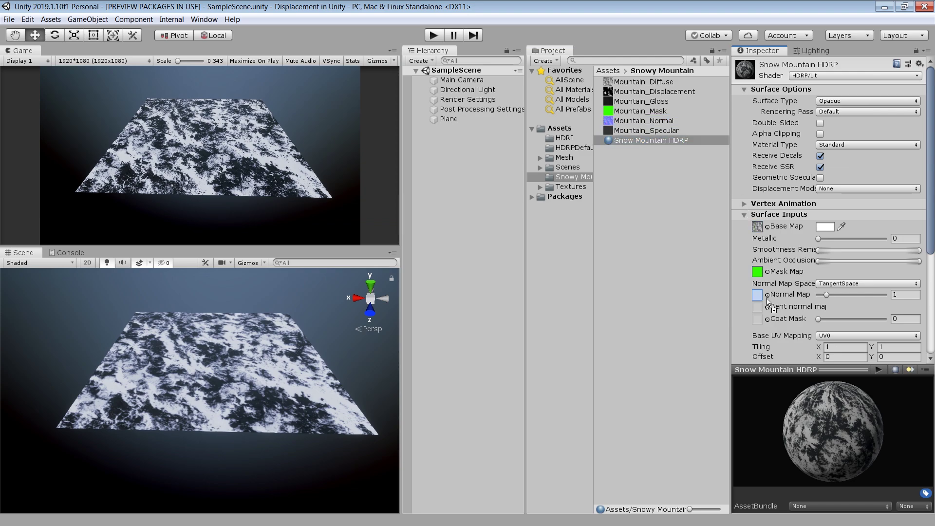
Step: Confirm Mountain_Normal imports as Normal map, then reselect the Snow Mountain HDRP material
{"action": "left_click", "coordinate": [665, 120]}
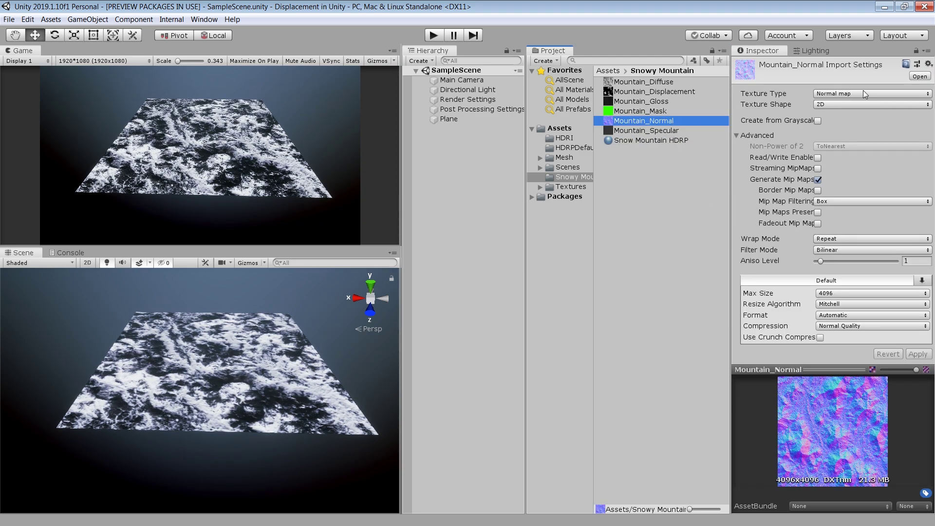
{"action": "left_click", "coordinate": [849, 96]}
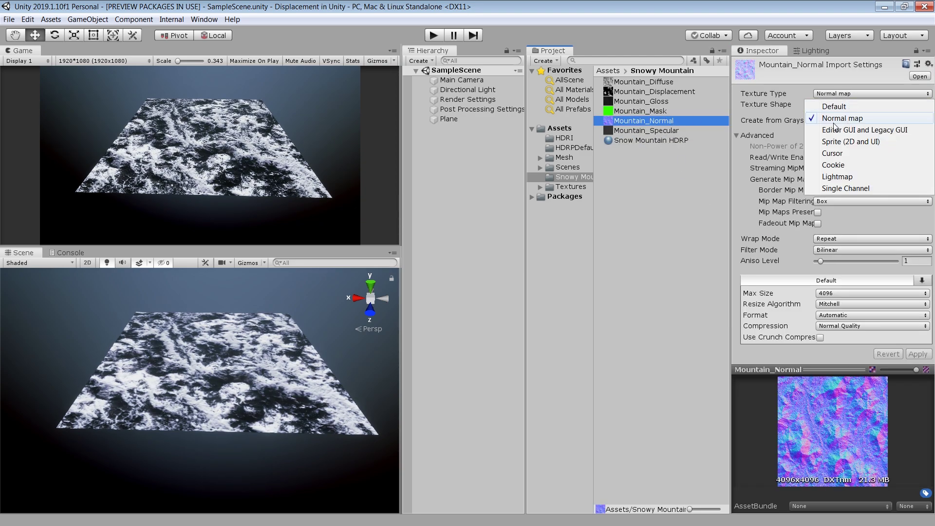
{"action": "left_click", "coordinate": [663, 150]}
{"action": "left_click", "coordinate": [659, 141]}
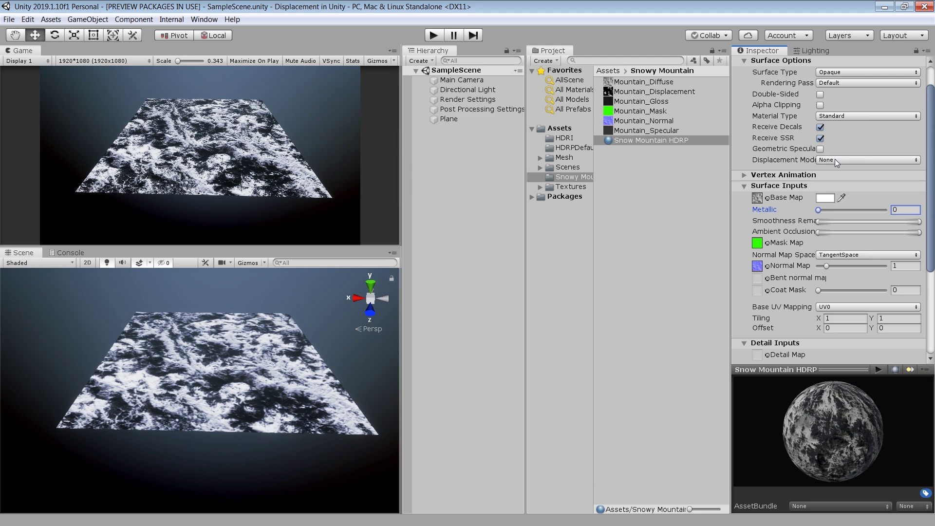
Step: Switch the material to Pixel displacement and assign Mountain_Displacement as its height map
{"action": "left_click", "coordinate": [835, 160]}
{"action": "left_click", "coordinate": [835, 160]}
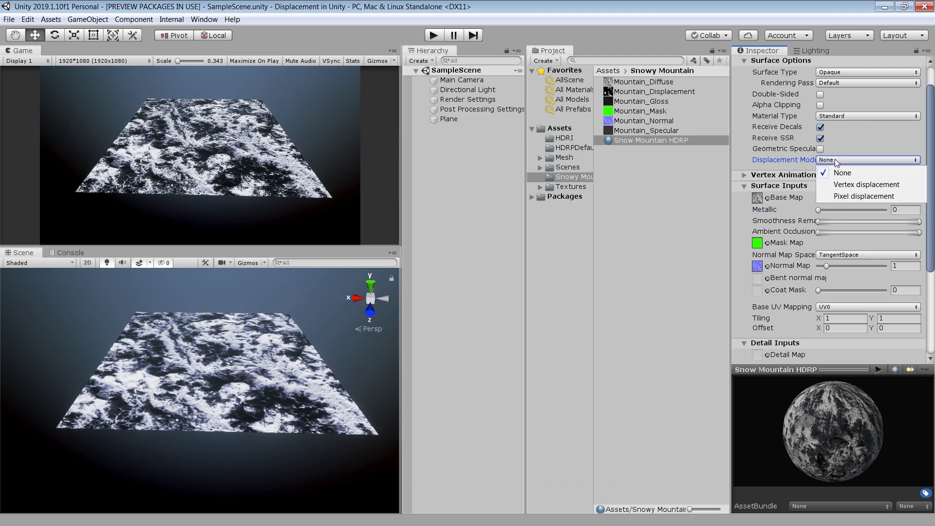
{"action": "left_click", "coordinate": [860, 196]}
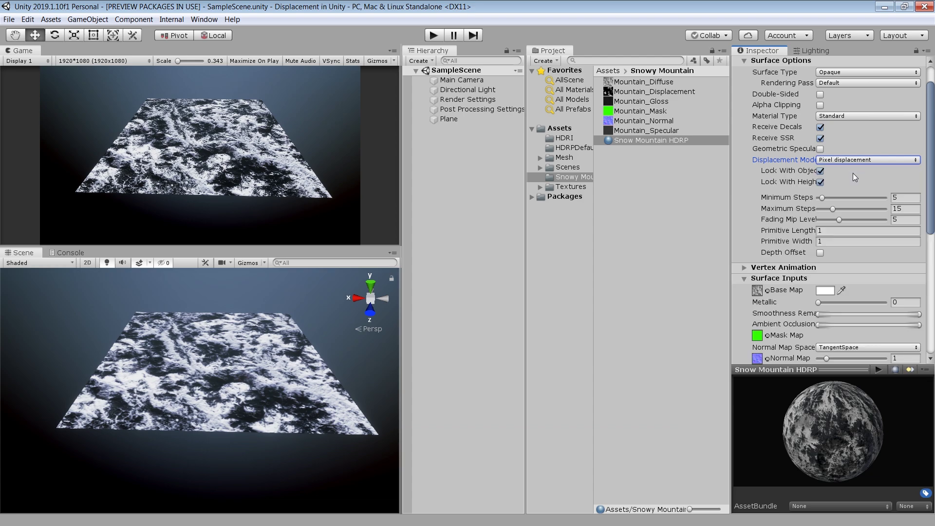
{"action": "scroll", "coordinate": [928, 197], "scroll_direction": "down", "scroll_amount": 3}
{"action": "scroll", "coordinate": [784, 276], "scroll_direction": "down", "scroll_amount": 3}
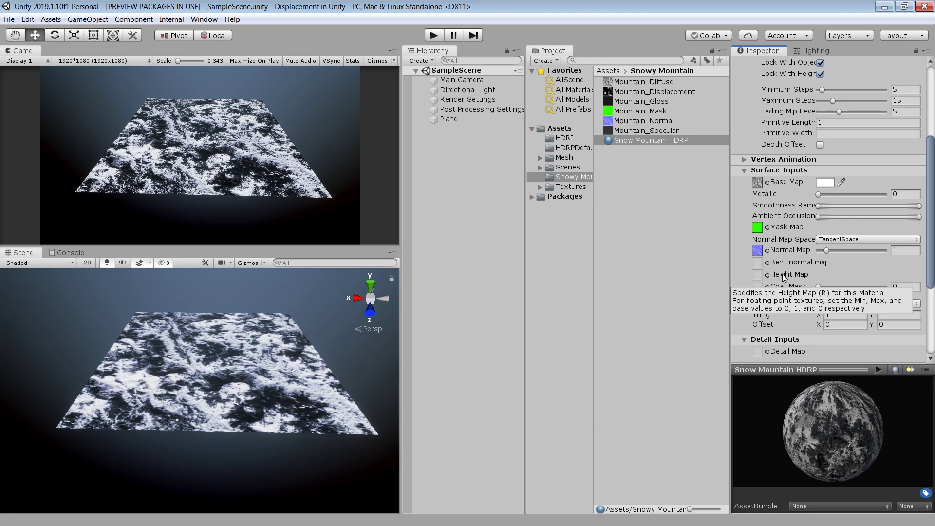
{"action": "scroll", "coordinate": [784, 277], "scroll_direction": "down", "scroll_amount": 1}
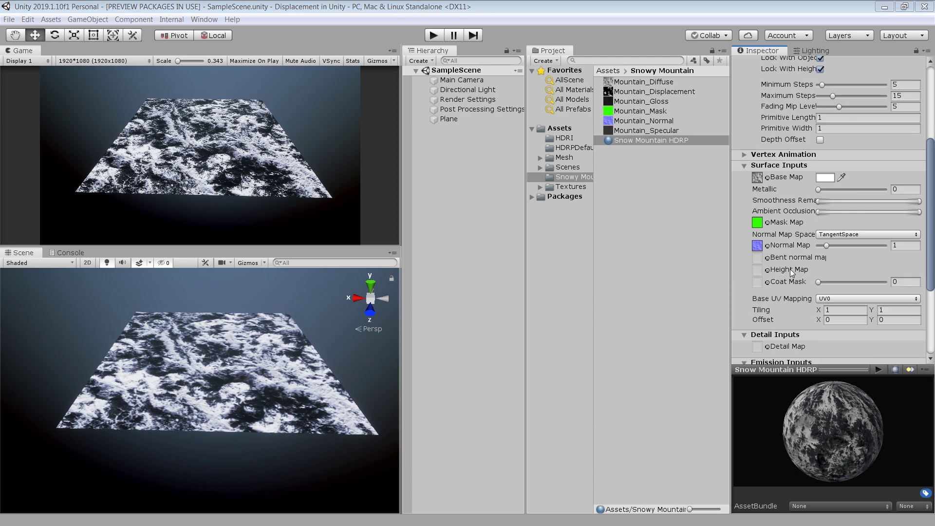
{"action": "mouse_move", "coordinate": [673, 91]}
{"action": "left_mouse_down"}
{"action": "mouse_move", "coordinate": [665, 92]}
{"action": "mouse_move", "coordinate": [758, 270]}
{"action": "left_mouse_up"}
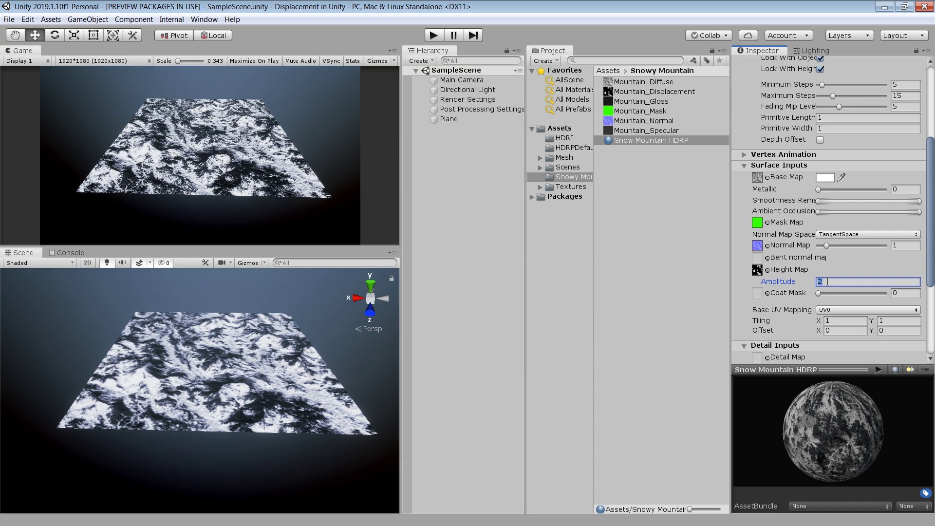
Step: Set the displacement Amplitude to 5.77
{"action": "type", "text": "0"}
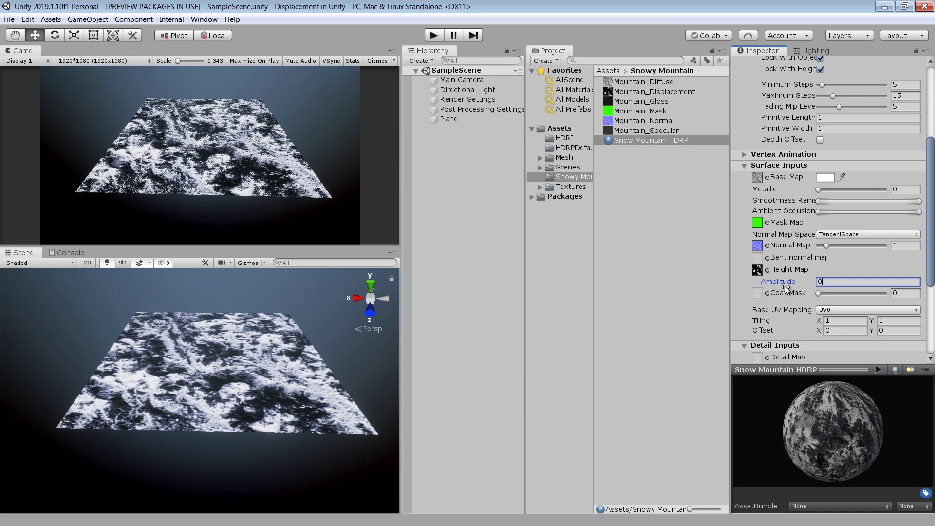
{"action": "type", "text": "3.53"}
{"action": "left_click_drag", "start_coordinate": [306, 375], "coordinate": [247, 345], "text": "alt"}
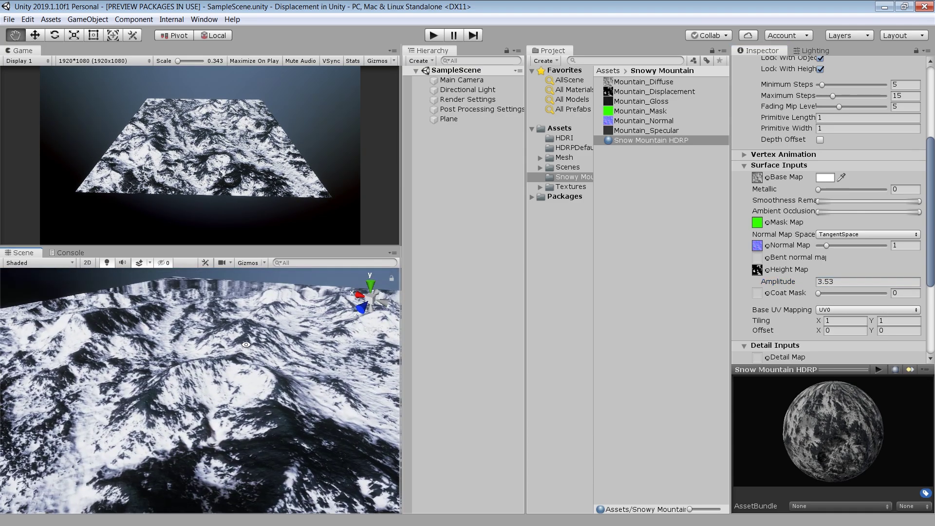
{"action": "left_click", "coordinate": [831, 281]}
{"action": "type", "text": "1.69"}
{"action": "left_click_drag", "start_coordinate": [831, 288], "coordinate": [873, 289]}
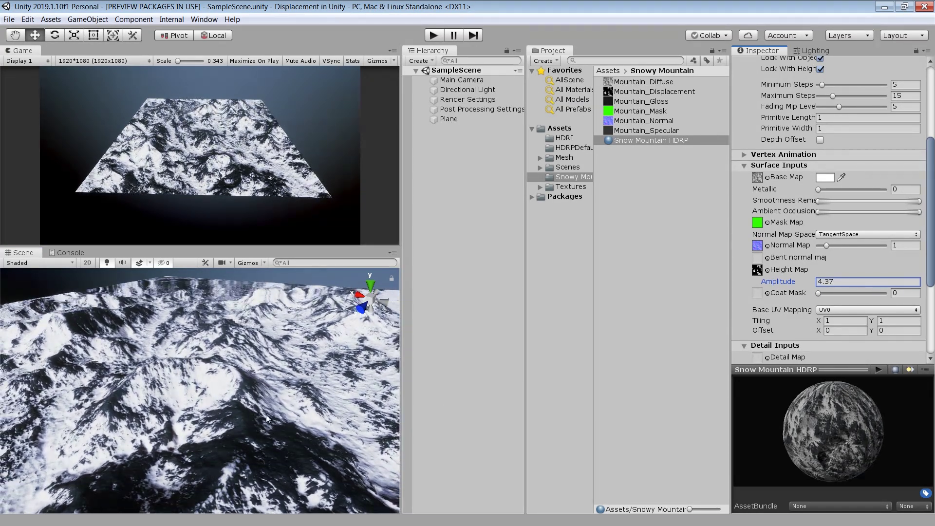
{"action": "type", "text": "5.77"}
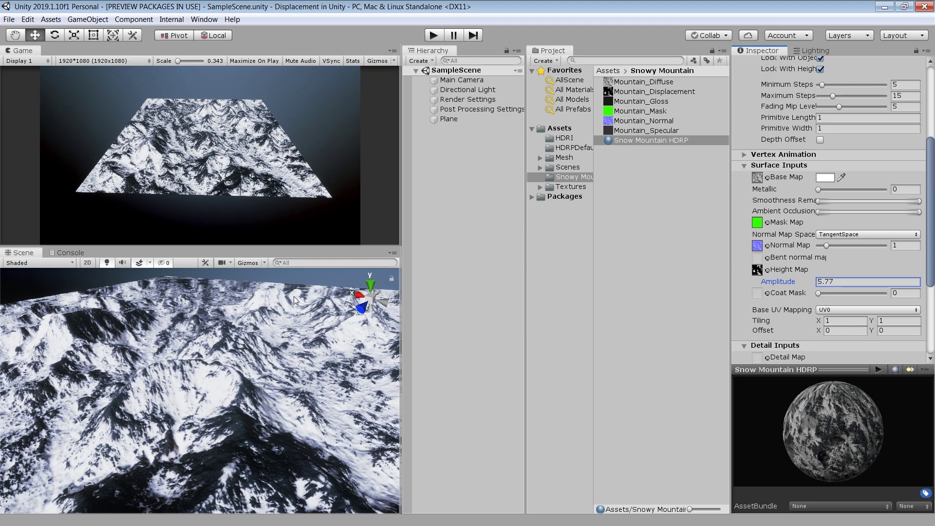
{"action": "key", "text": "Return"}
Step: Raise Fading Mip Level to 16 and orbit the maximised scene view to inspect the relief
{"action": "left_click_drag", "start_coordinate": [840, 108], "coordinate": [904, 115]}
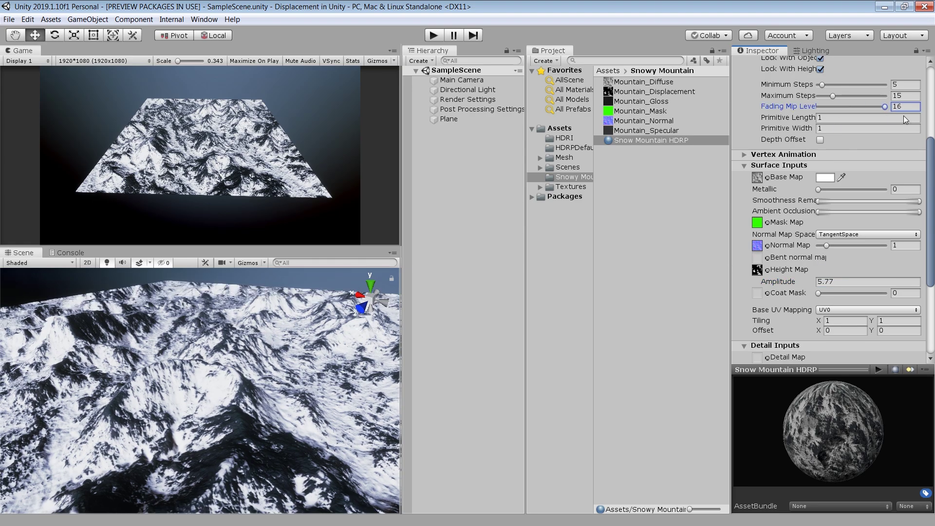
{"action": "mouse_move", "coordinate": [205, 380]}
{"action": "left_mouse_down", "text": "alt"}
{"action": "mouse_move", "coordinate": [282, 371]}
{"action": "mouse_move", "coordinate": [218, 454]}
{"action": "mouse_move", "coordinate": [262, 382]}
{"action": "left_mouse_up", "text": "alt"}
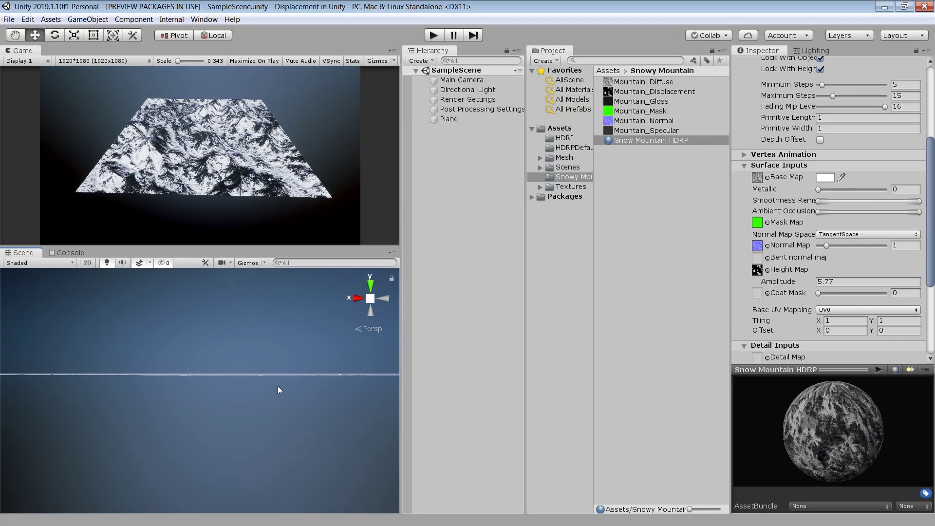
{"action": "key", "text": "shift+space"}
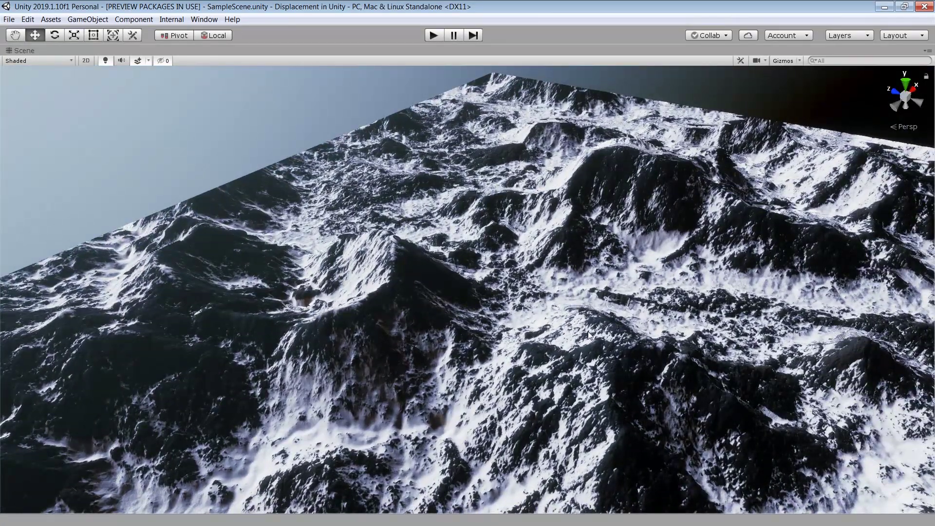
{"action": "mouse_move", "coordinate": [589, 336]}
{"action": "left_mouse_down", "text": "alt"}
{"action": "mouse_move", "coordinate": [475, 338]}
{"action": "mouse_move", "coordinate": [484, 313]}
{"action": "mouse_move", "coordinate": [513, 324]}
{"action": "mouse_move", "coordinate": [589, 400]}
{"action": "mouse_move", "coordinate": [574, 370]}
{"action": "left_mouse_up", "text": "alt"}
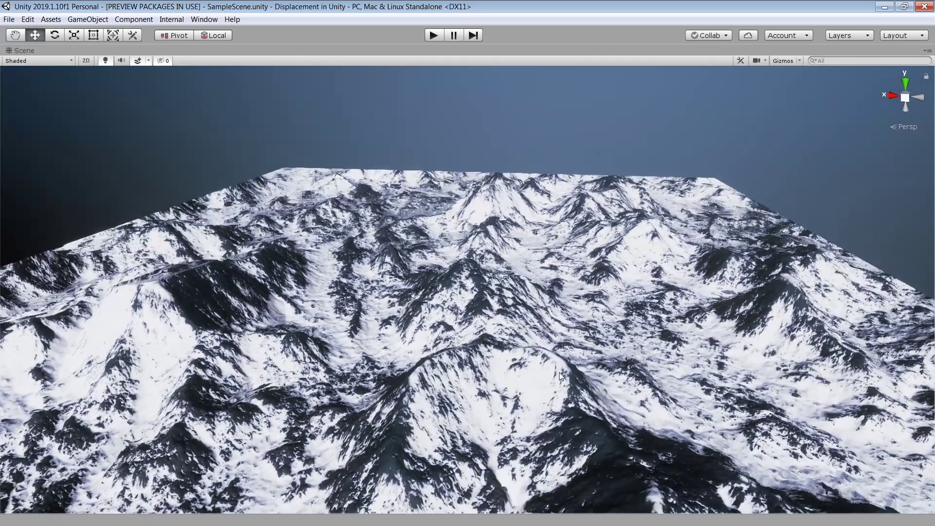
{"action": "key", "text": "shift+space"}
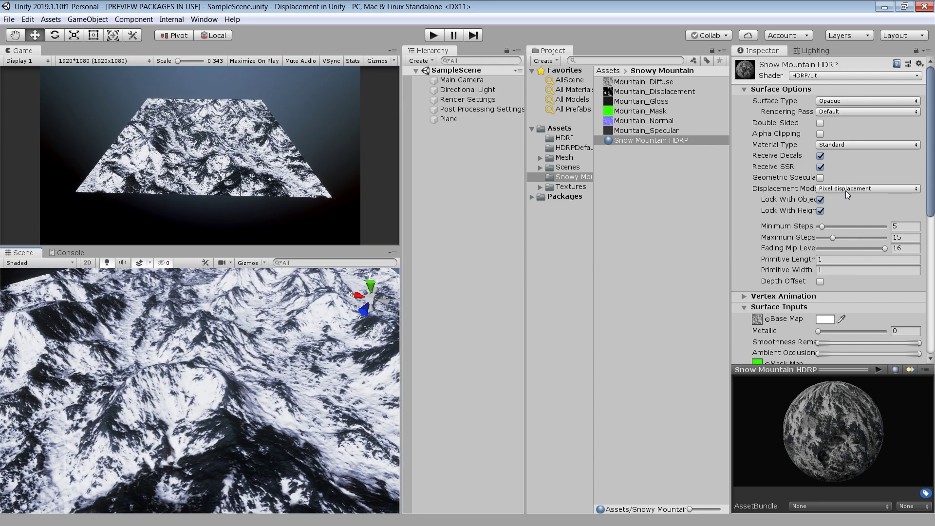
Step: Switch the material's Displacement Mode to Vertex displacement
{"action": "left_click", "coordinate": [846, 189]}
{"action": "left_click", "coordinate": [849, 213]}
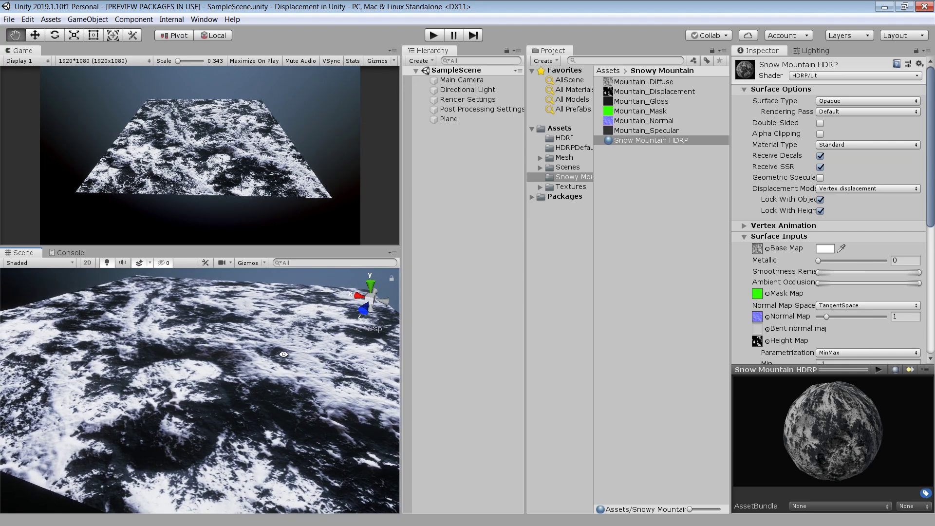
{"action": "scroll", "coordinate": [829, 220], "scroll_direction": "down", "scroll_amount": 4}
{"action": "left_click", "coordinate": [779, 273]}
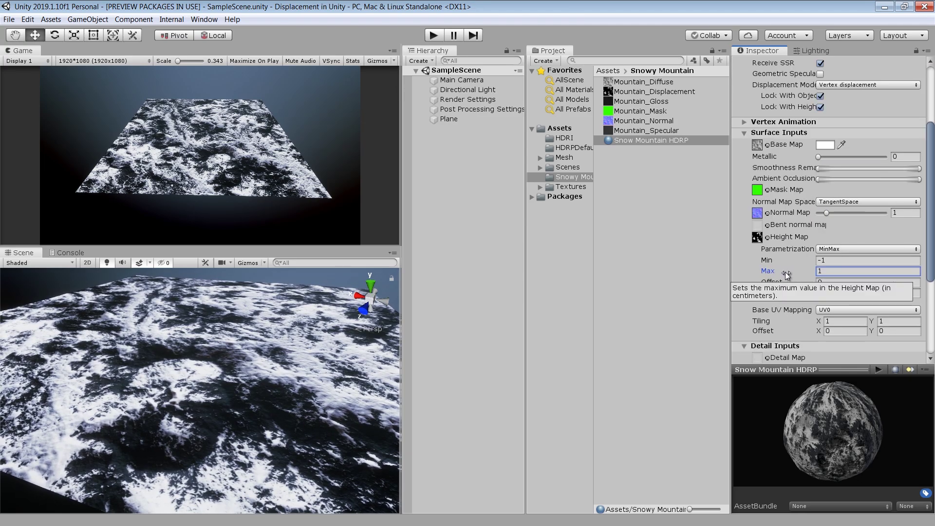
Step: Set height Parametrization to Amplitude, raise it to about 53, and maximise the Scene view
{"action": "left_click", "coordinate": [849, 250]}
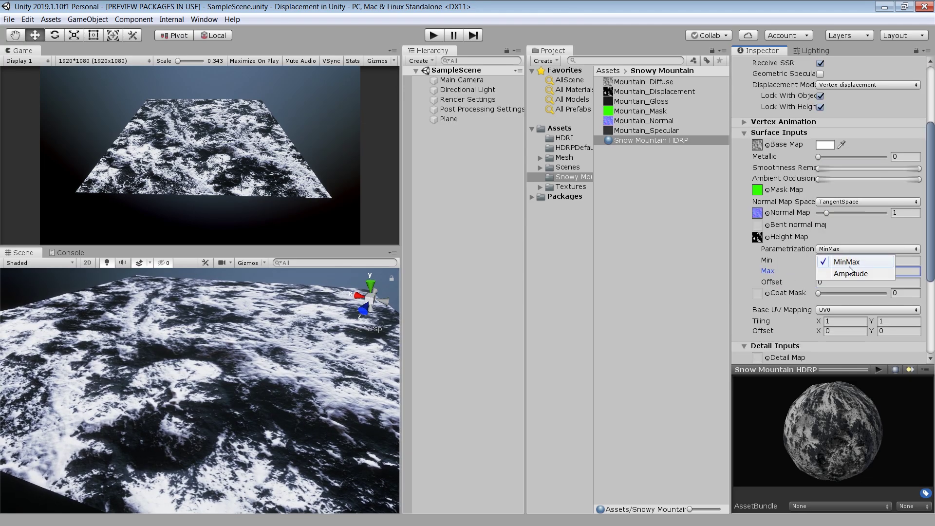
{"action": "left_click", "coordinate": [852, 273]}
{"action": "mouse_move", "coordinate": [775, 264]}
{"action": "left_mouse_down"}
{"action": "mouse_move", "coordinate": [747, 237]}
{"action": "mouse_move", "coordinate": [140, 252]}
{"action": "left_mouse_up"}
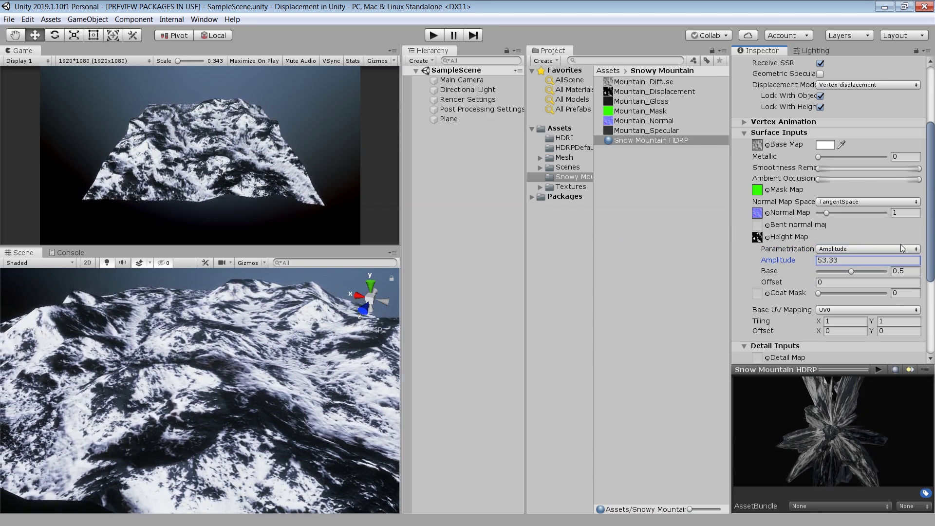
{"action": "key", "text": "shift+space"}
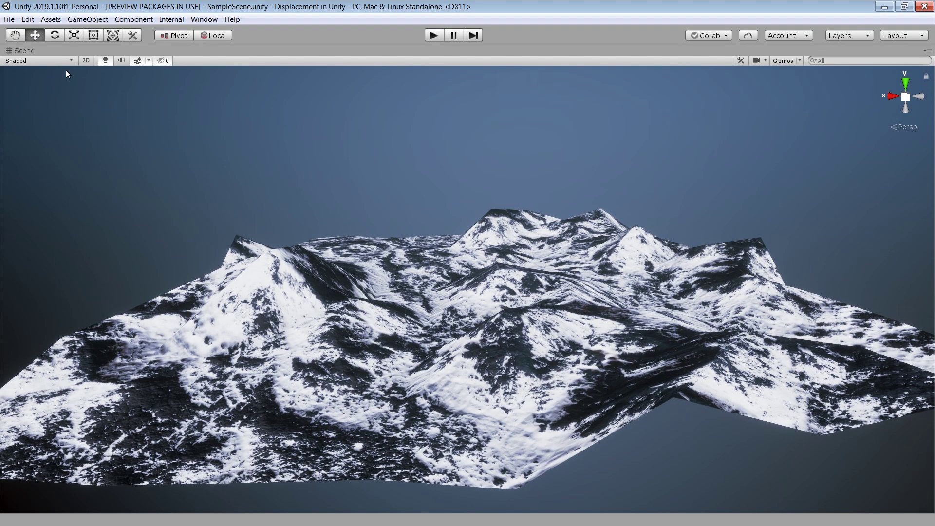
Step: View the terrain in Wireframe to inspect its sparse mesh, then return to Shaded and restore the layout
{"action": "left_click", "coordinate": [54, 60]}
{"action": "left_click", "coordinate": [42, 91]}
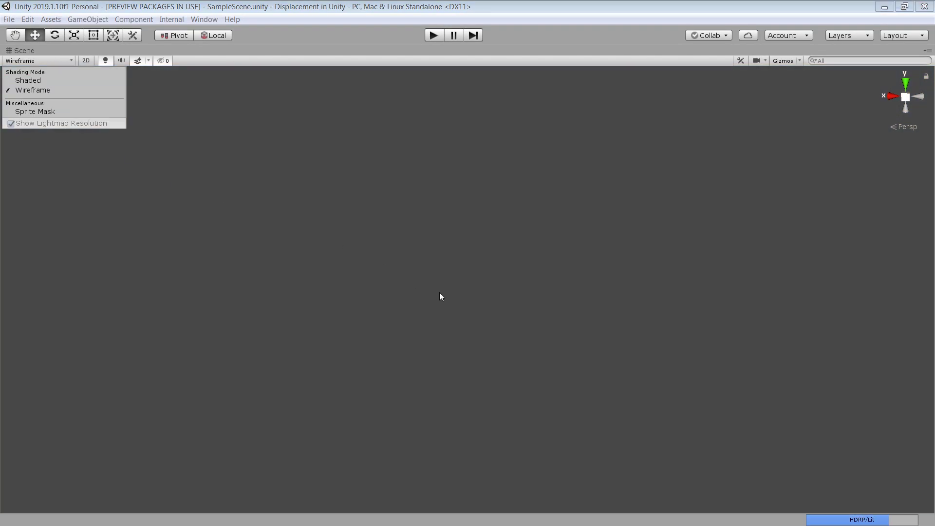
{"action": "left_click", "coordinate": [469, 333]}
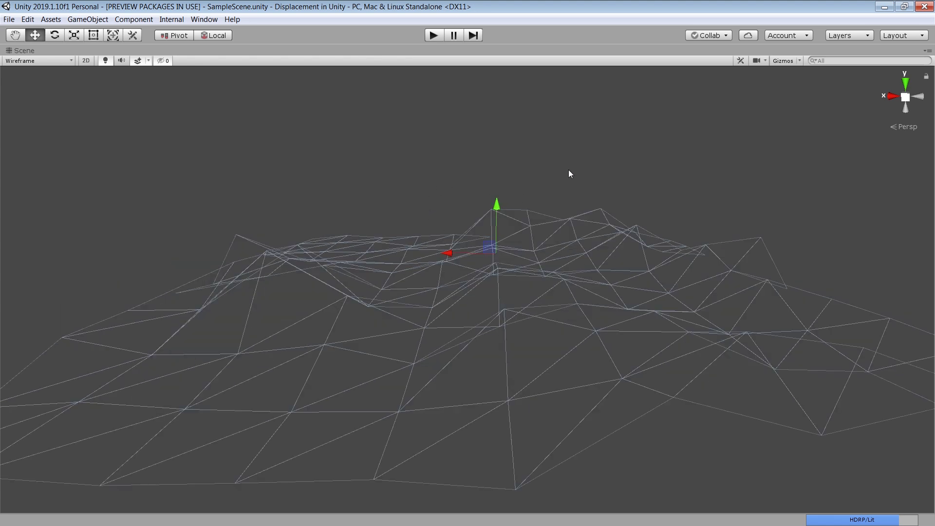
{"action": "mouse_move", "coordinate": [570, 174]}
{"action": "left_mouse_down", "text": "alt"}
{"action": "mouse_move", "coordinate": [449, 178]}
{"action": "mouse_move", "coordinate": [562, 173]}
{"action": "left_mouse_up", "text": "alt"}
{"action": "left_click", "coordinate": [54, 62]}
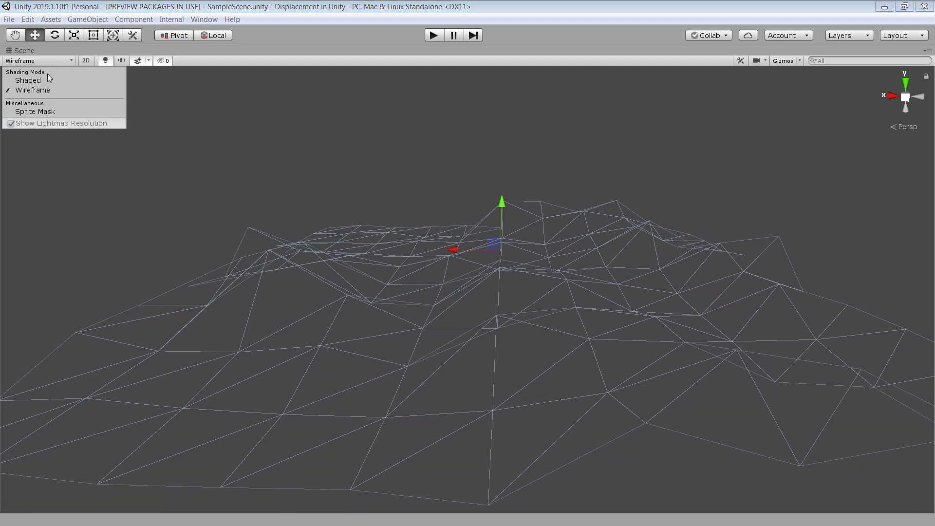
{"action": "left_click", "coordinate": [48, 81]}
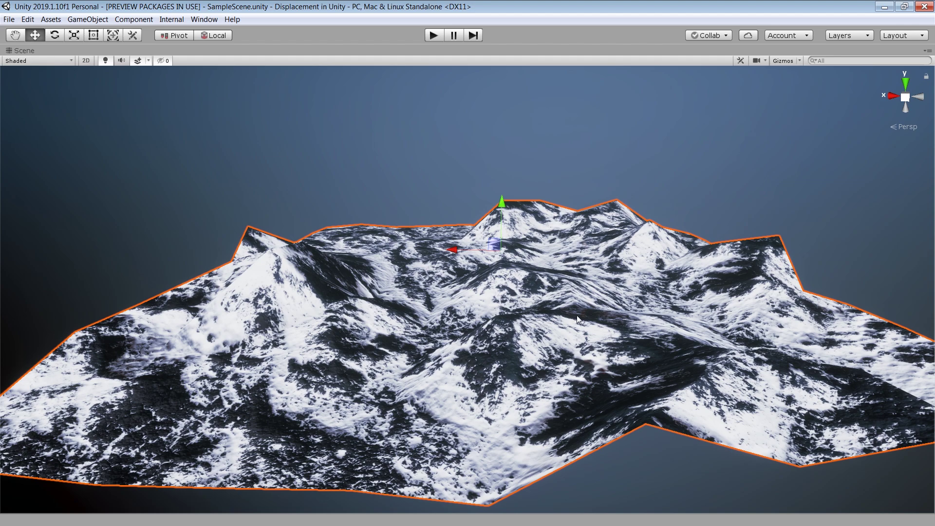
{"action": "key", "text": "shift+space"}
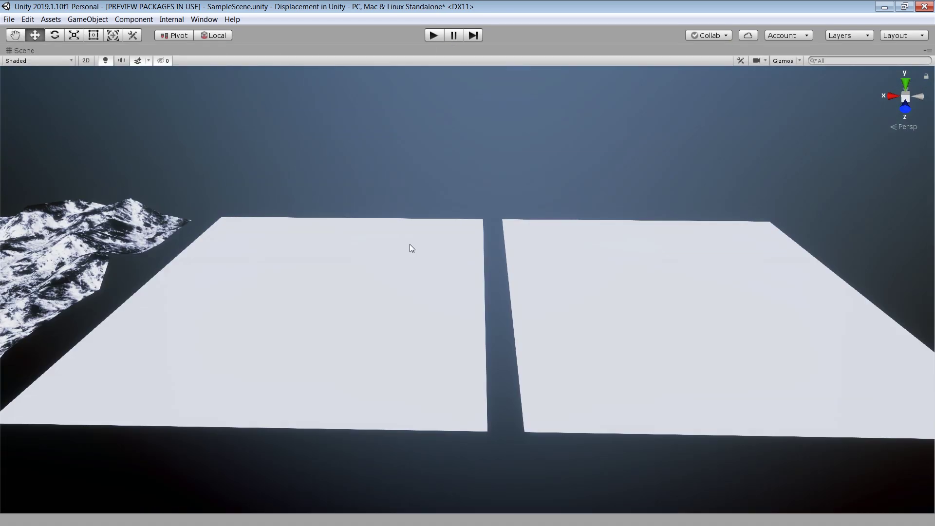
{"action": "left_click", "coordinate": [411, 245]}
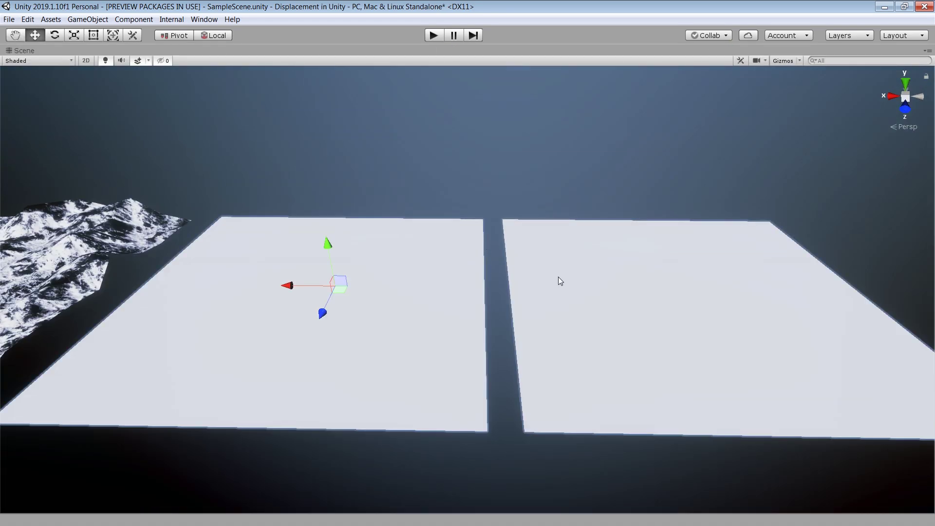
{"action": "left_click", "coordinate": [509, 201]}
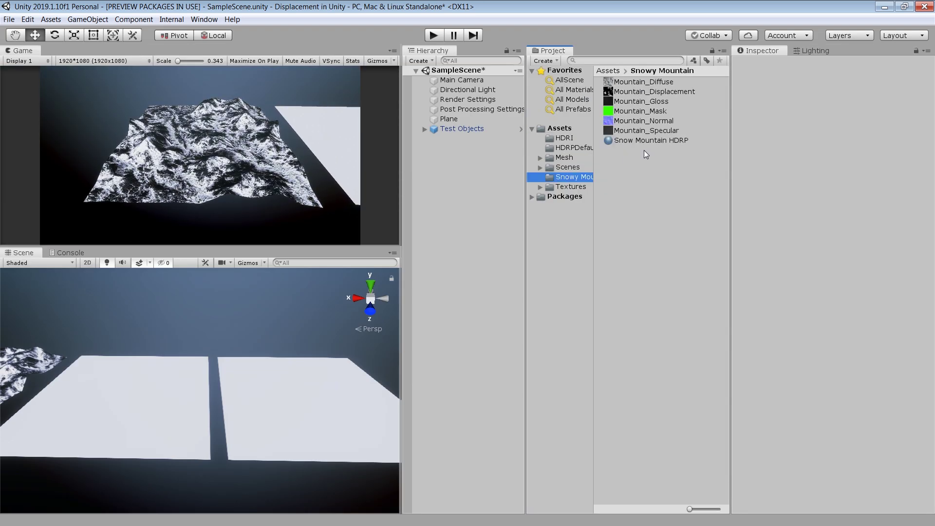
{"action": "scroll", "coordinate": [866, 218], "scroll_direction": "down", "scroll_amount": 5}
{"action": "left_click_drag", "start_coordinate": [804, 233], "coordinate": [809, 234]}
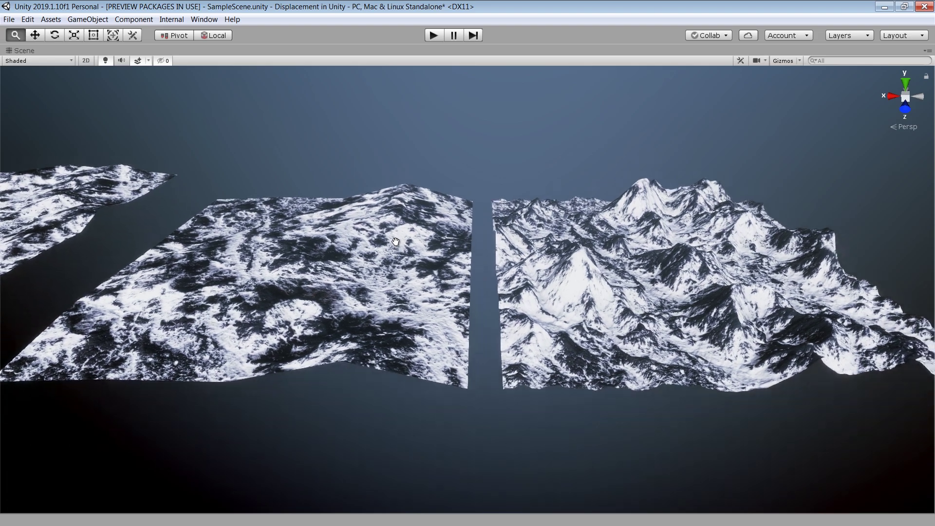
{"action": "mouse_move", "coordinate": [391, 305]}
{"action": "left_mouse_down", "text": "alt"}
{"action": "mouse_move", "coordinate": [374, 236]}
{"action": "mouse_move", "coordinate": [656, 277]}
{"action": "left_mouse_up", "text": "alt"}
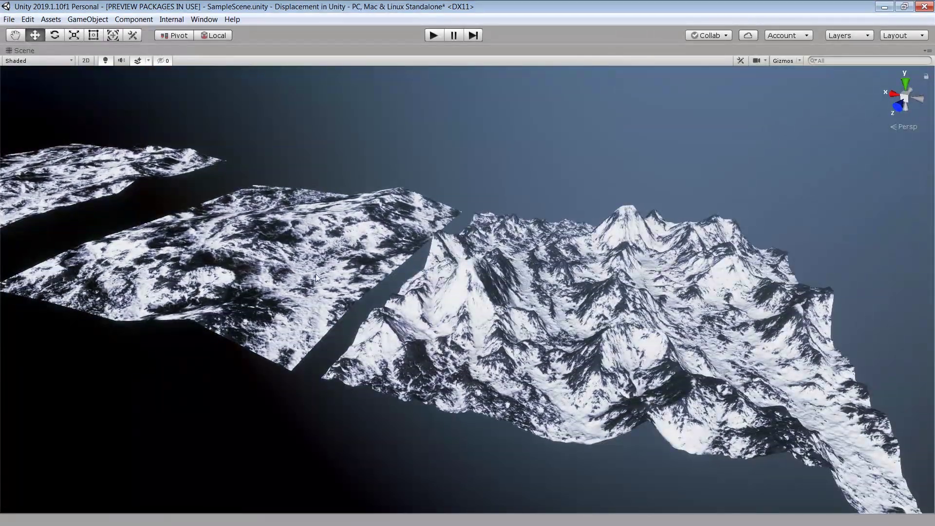
{"action": "left_click_drag", "start_coordinate": [316, 274], "coordinate": [222, 262], "text": "alt"}
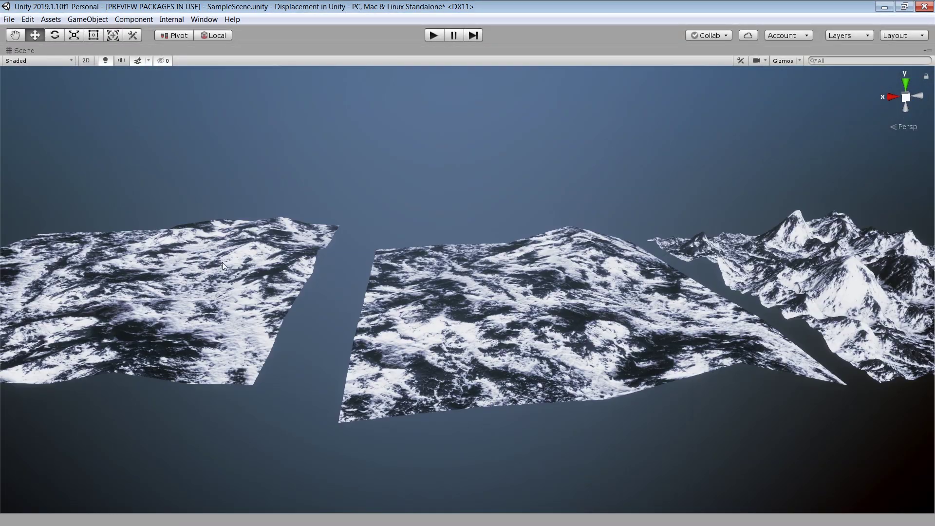
{"action": "left_click", "coordinate": [222, 262]}
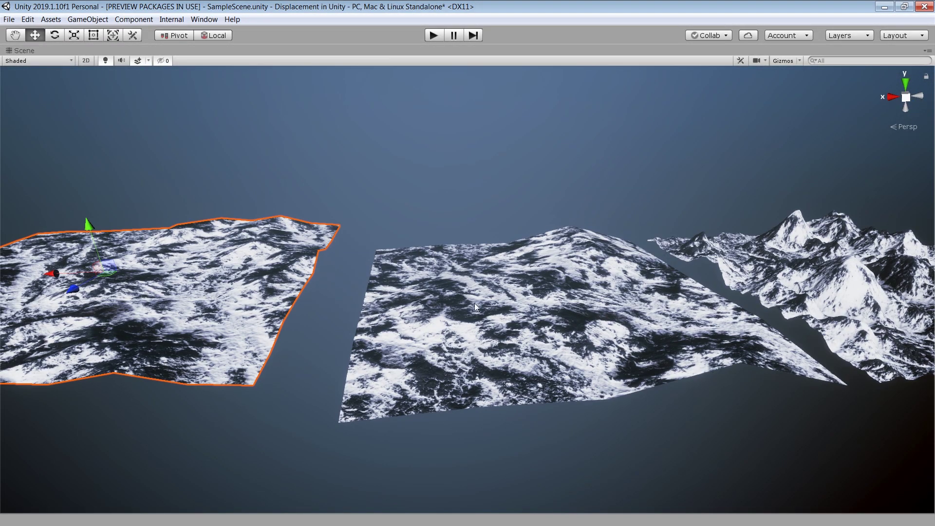
{"action": "left_click", "coordinate": [475, 303]}
{"action": "left_click", "coordinate": [281, 239]}
{"action": "mouse_move", "coordinate": [659, 280]}
{"action": "left_mouse_down", "text": "alt"}
{"action": "mouse_move", "coordinate": [499, 310]}
{"action": "mouse_move", "coordinate": [154, 225]}
{"action": "left_mouse_up", "text": "alt"}
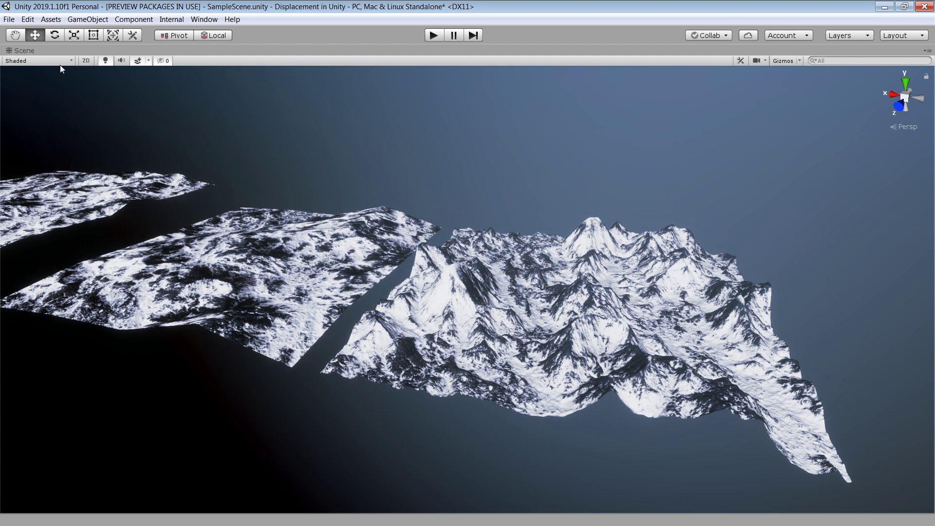
{"action": "left_click", "coordinate": [57, 60]}
Step: Render the scene as wireframe and orbit, zoom, frame and pan across the displaced terrain and planes
{"action": "left_click", "coordinate": [50, 90]}
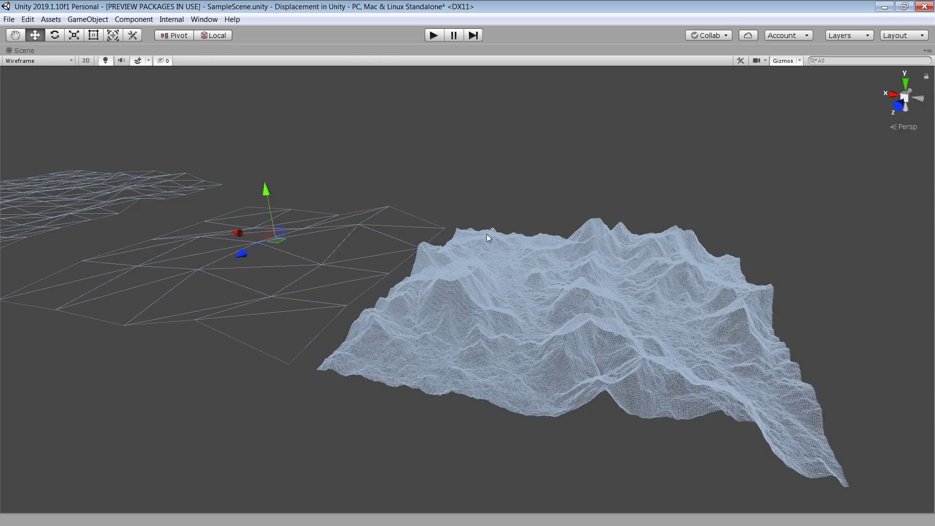
{"action": "mouse_move", "coordinate": [487, 235]}
{"action": "left_mouse_down", "text": "alt"}
{"action": "mouse_move", "coordinate": [565, 316]}
{"action": "mouse_move", "coordinate": [489, 293]}
{"action": "left_mouse_up", "text": "alt"}
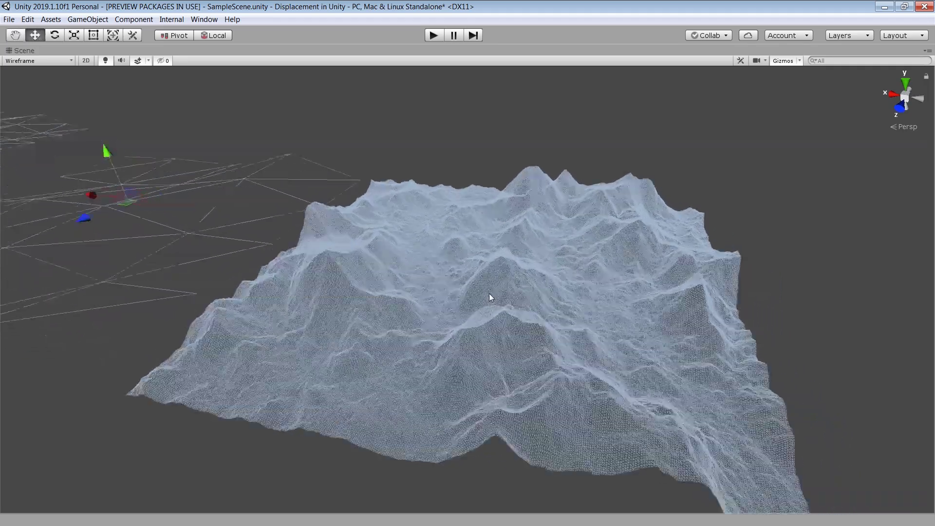
{"action": "scroll", "coordinate": [522, 318], "scroll_direction": "up", "scroll_amount": 5}
{"action": "scroll", "coordinate": [512, 293], "scroll_direction": "down", "scroll_amount": 5}
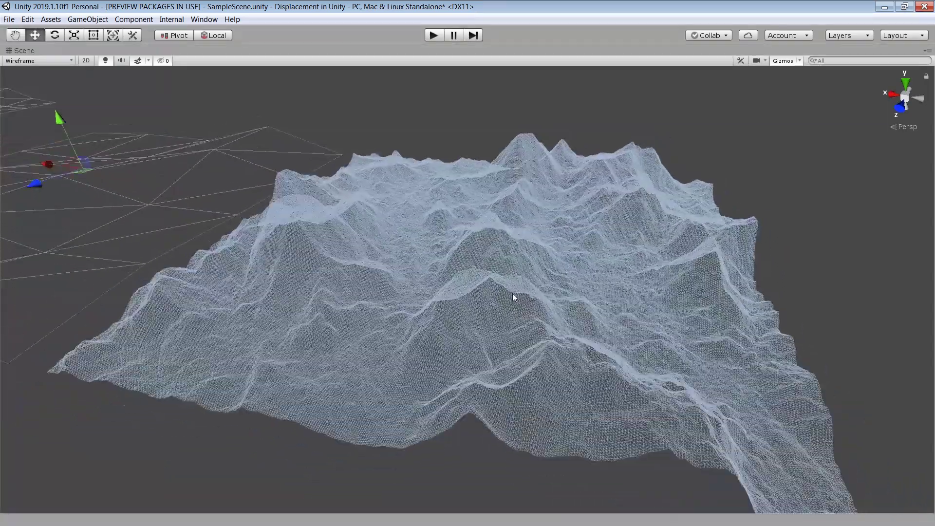
{"action": "key", "text": "f"}
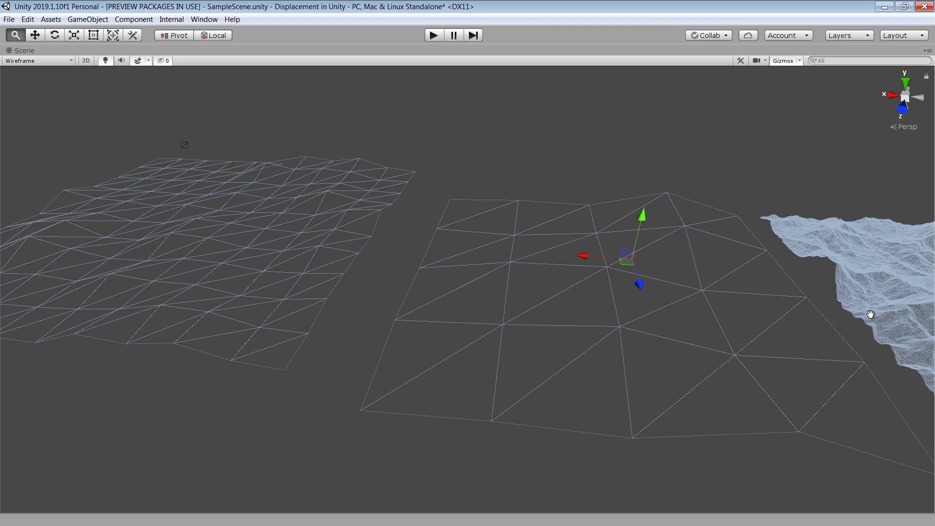
{"action": "middle_click_drag", "start_coordinate": [869, 313], "coordinate": [440, 230]}
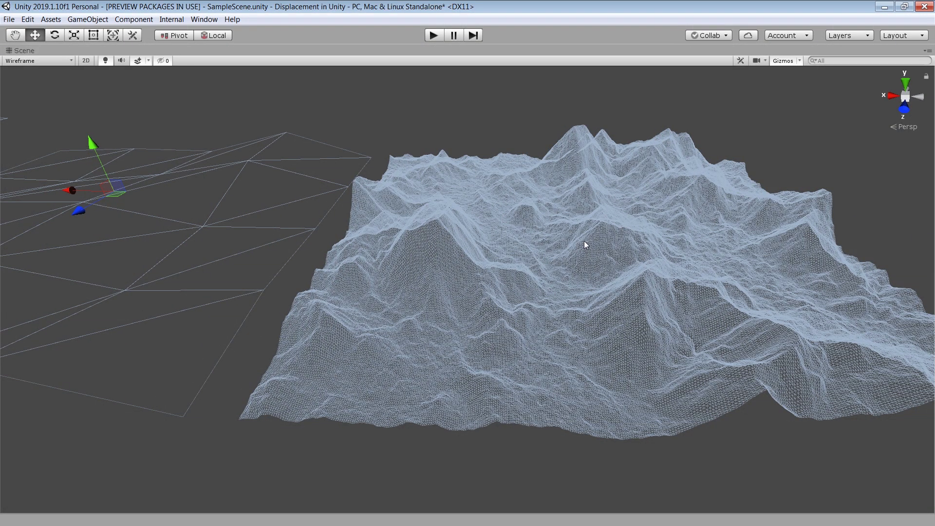
{"action": "left_click_drag", "start_coordinate": [584, 241], "coordinate": [554, 235], "text": "alt"}
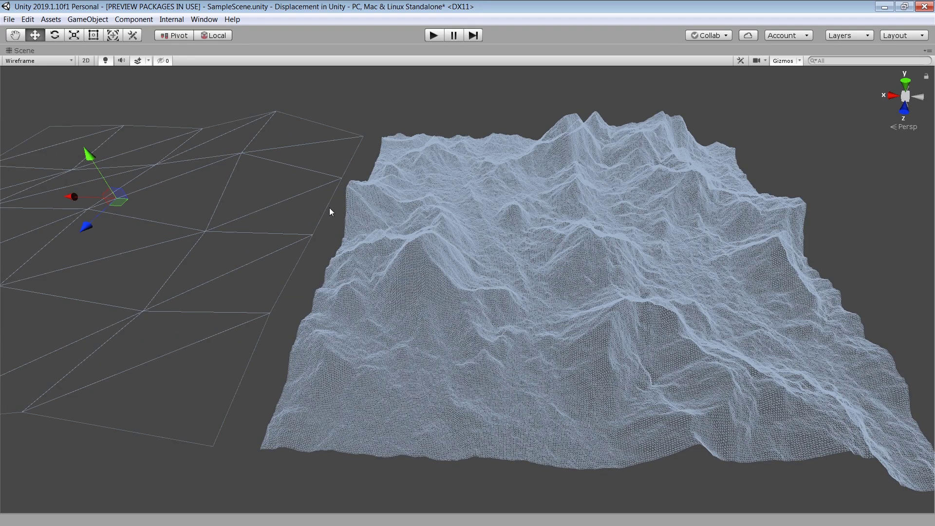
{"action": "middle_click_drag", "start_coordinate": [329, 208], "coordinate": [571, 209]}
{"action": "middle_click_drag", "start_coordinate": [109, 173], "coordinate": [275, 199]}
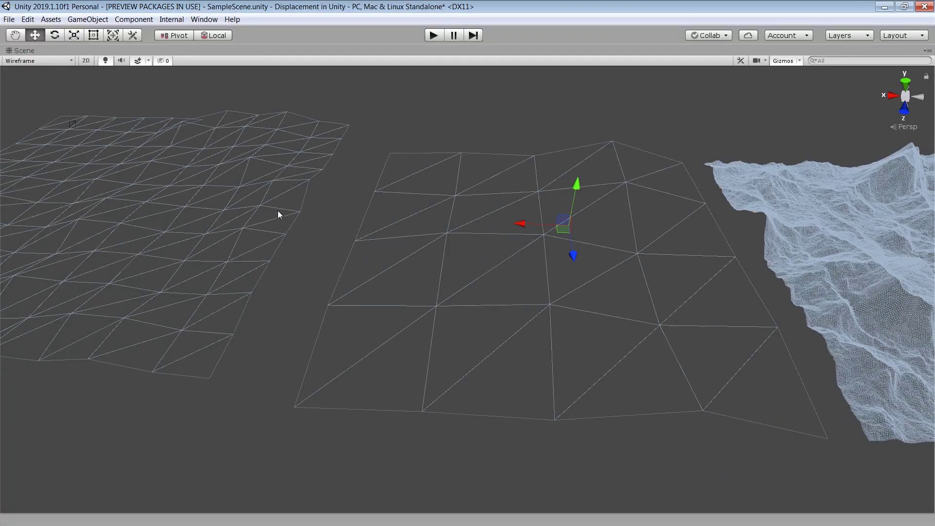
{"action": "middle_click_drag", "start_coordinate": [652, 231], "coordinate": [274, 166]}
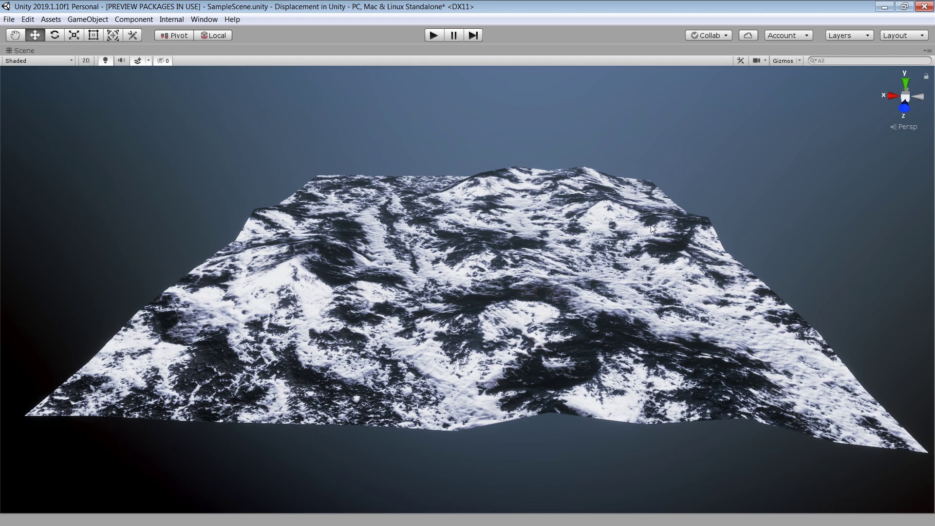
Step: Change the Snow Mountain HDRP material's shader to HDRP > LitTessellation
{"action": "key", "text": "shift+space"}
{"action": "left_click", "coordinate": [818, 76]}
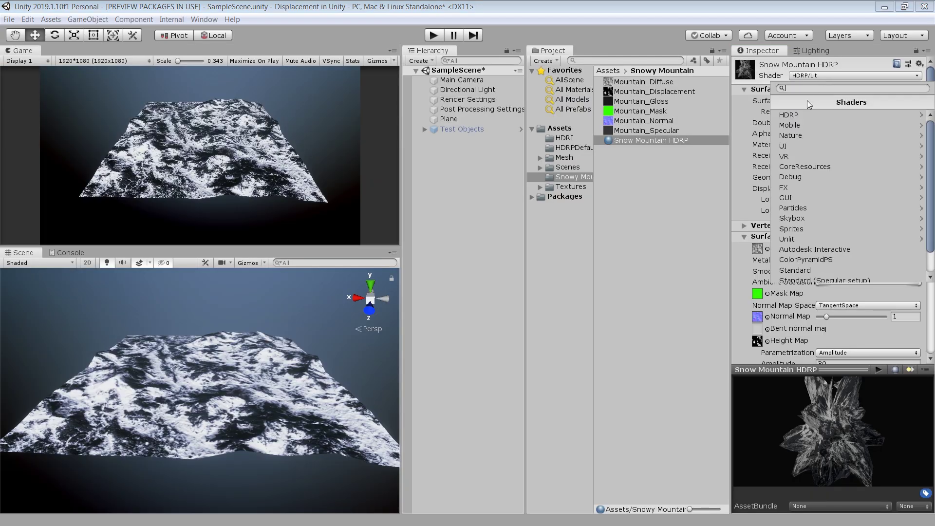
{"action": "left_click", "coordinate": [802, 115]}
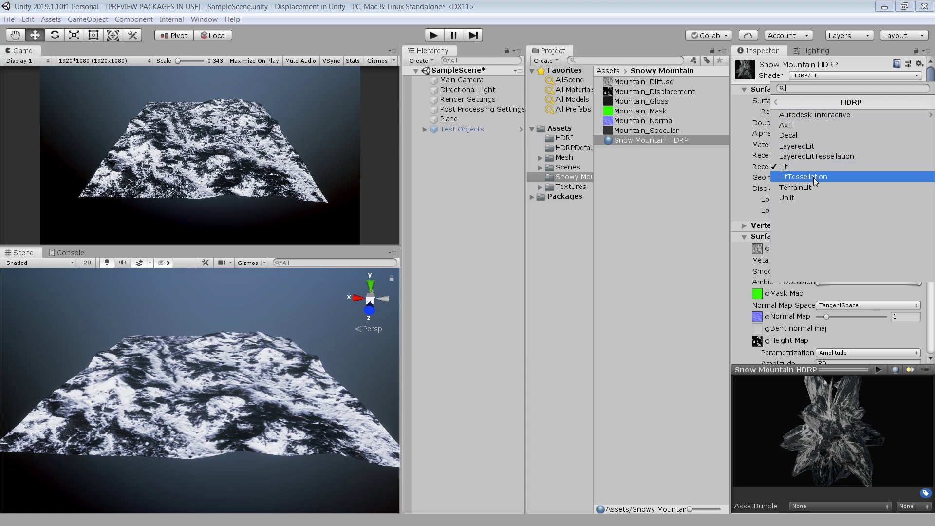
{"action": "left_click", "coordinate": [814, 177]}
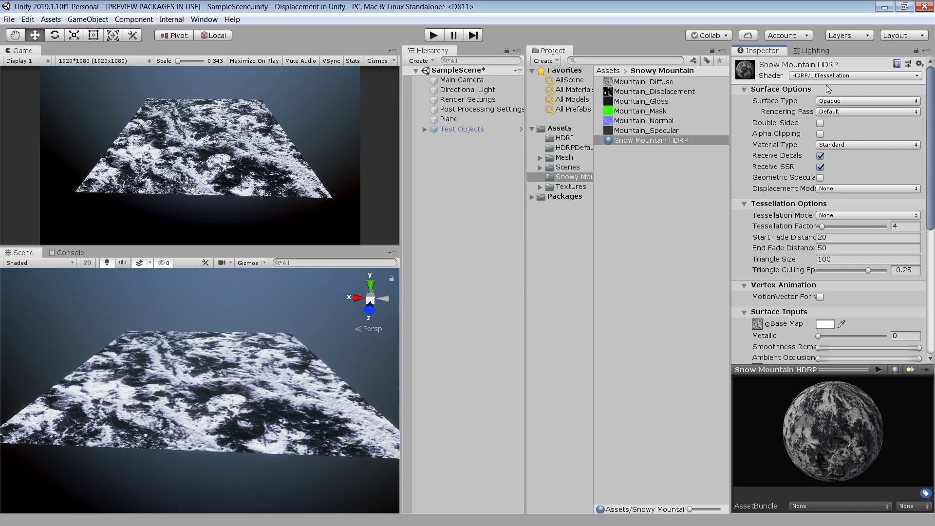
Step: Set Displacement Mode to Tessellation displacement, then select the Plane and maximise the Scene view
{"action": "scroll", "coordinate": [841, 288], "scroll_direction": "down", "scroll_amount": 5}
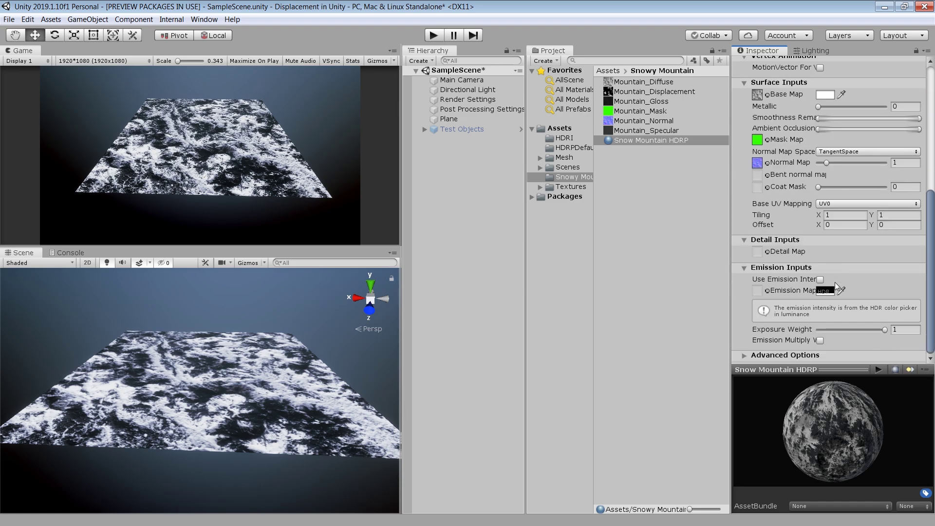
{"action": "left_click_drag", "start_coordinate": [270, 363], "coordinate": [272, 372], "text": "alt"}
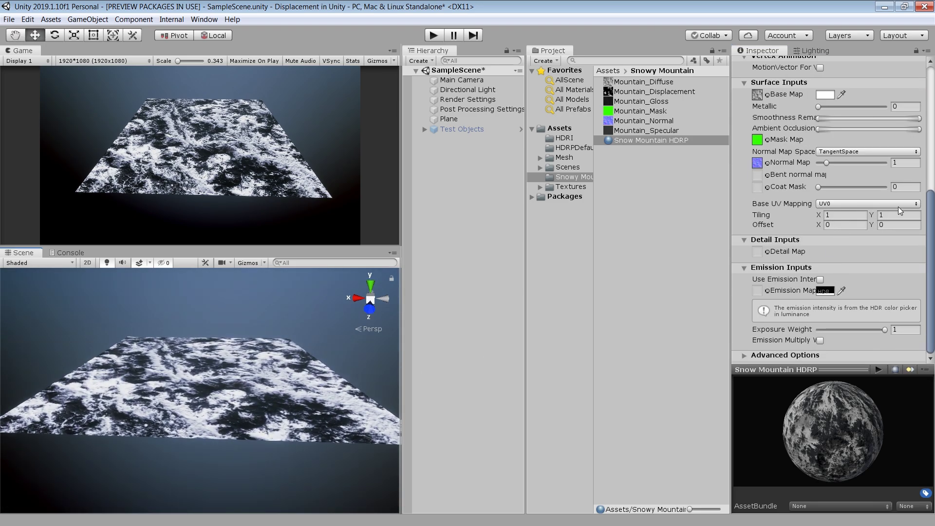
{"action": "scroll", "coordinate": [933, 189], "scroll_direction": "up", "scroll_amount": 3}
{"action": "left_click_drag", "start_coordinate": [933, 189], "coordinate": [933, 173]}
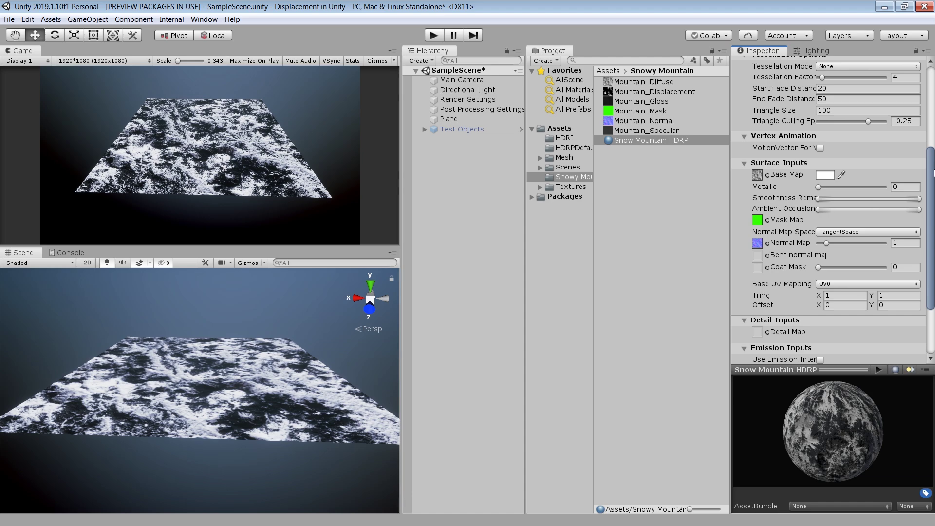
{"action": "scroll", "coordinate": [800, 145], "scroll_direction": "up", "scroll_amount": 3}
{"action": "scroll", "coordinate": [825, 128], "scroll_direction": "up", "scroll_amount": 1}
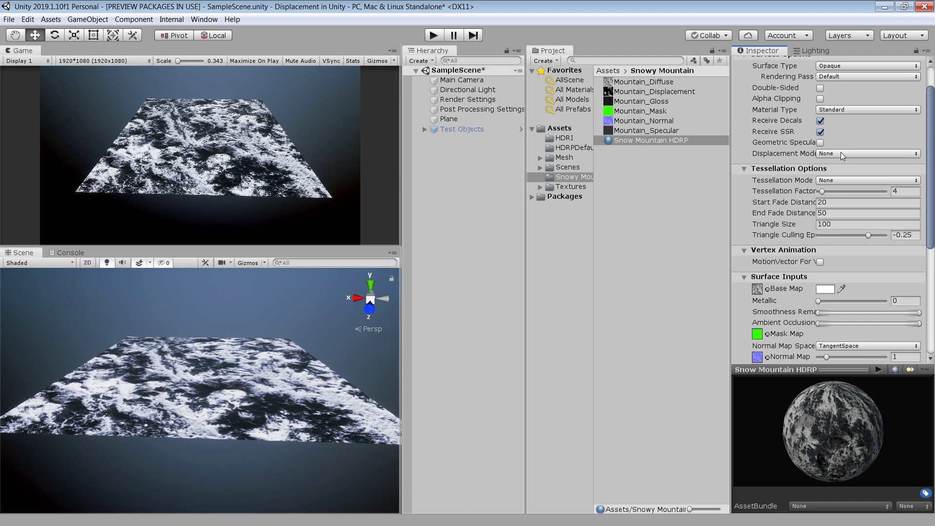
{"action": "left_click", "coordinate": [841, 152]}
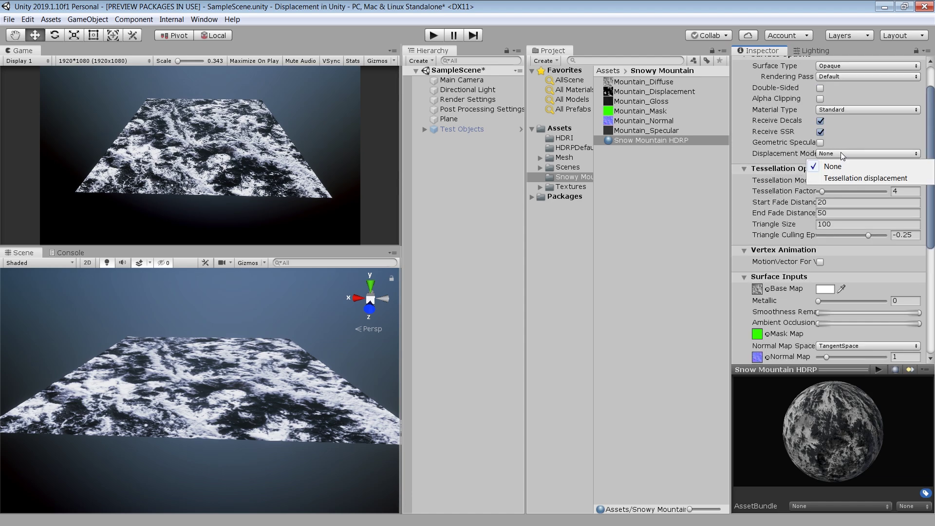
{"action": "left_click", "coordinate": [858, 178]}
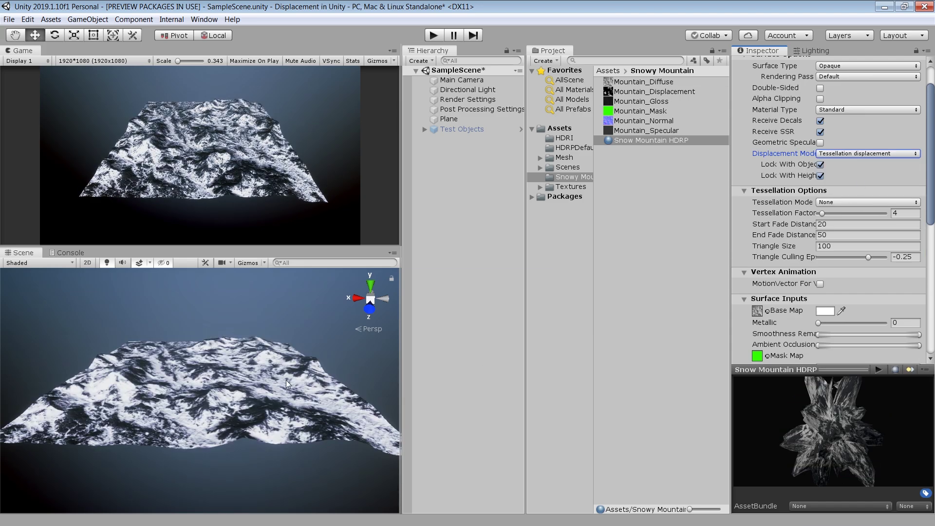
{"action": "left_click", "coordinate": [227, 375]}
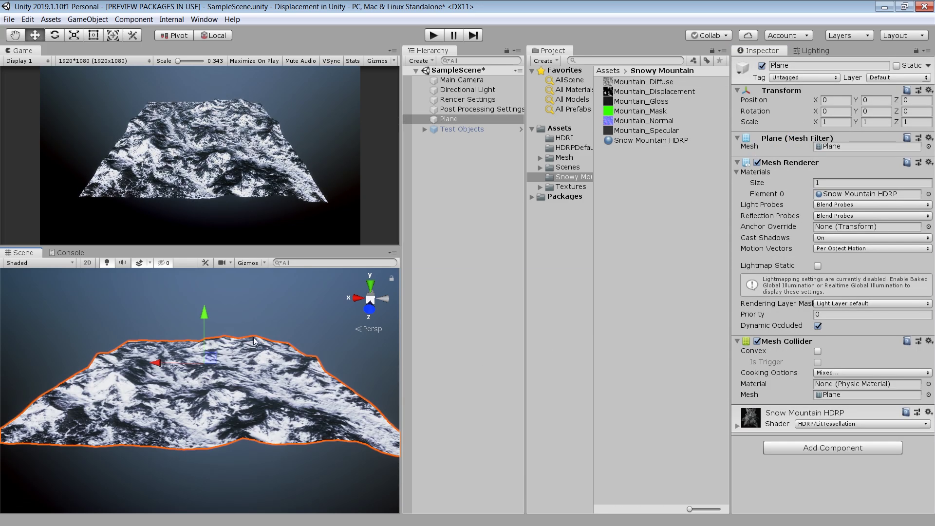
{"action": "key", "text": "shift+space"}
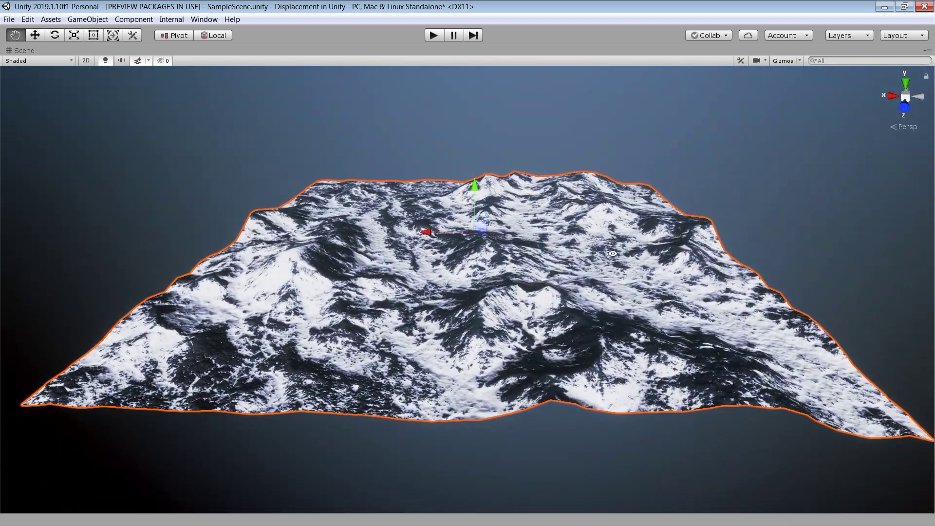
Step: Toggle the Scene view from wireframe back to shaded and orbit to a low side angle
{"action": "left_click", "coordinate": [54, 60]}
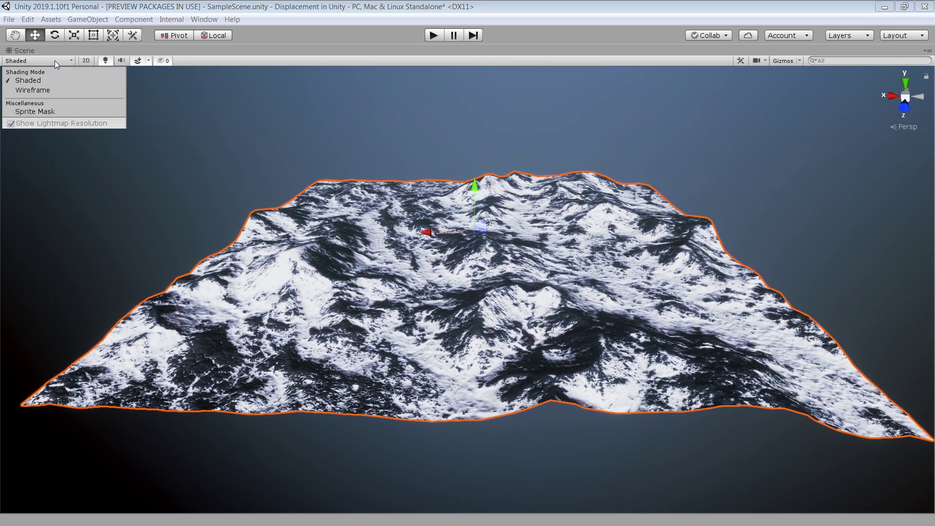
{"action": "left_click", "coordinate": [52, 90]}
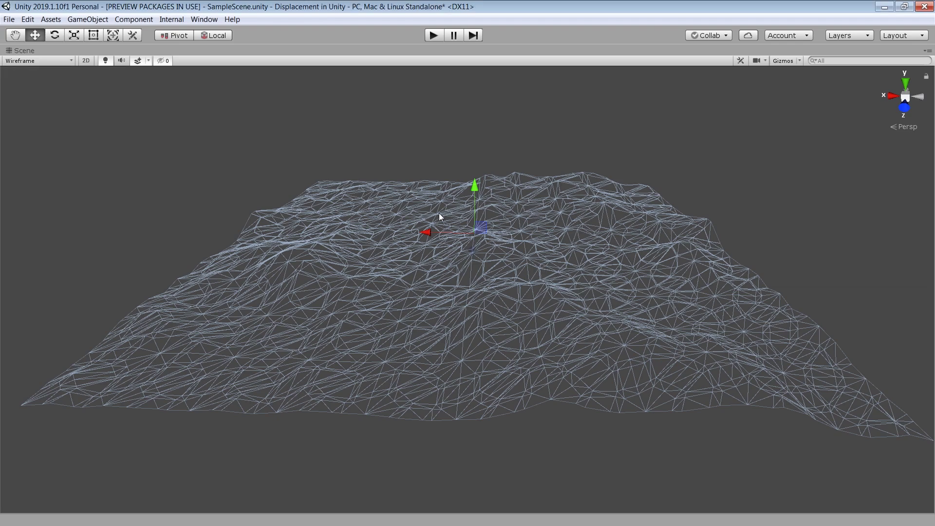
{"action": "left_click", "coordinate": [50, 61]}
{"action": "left_click", "coordinate": [56, 80]}
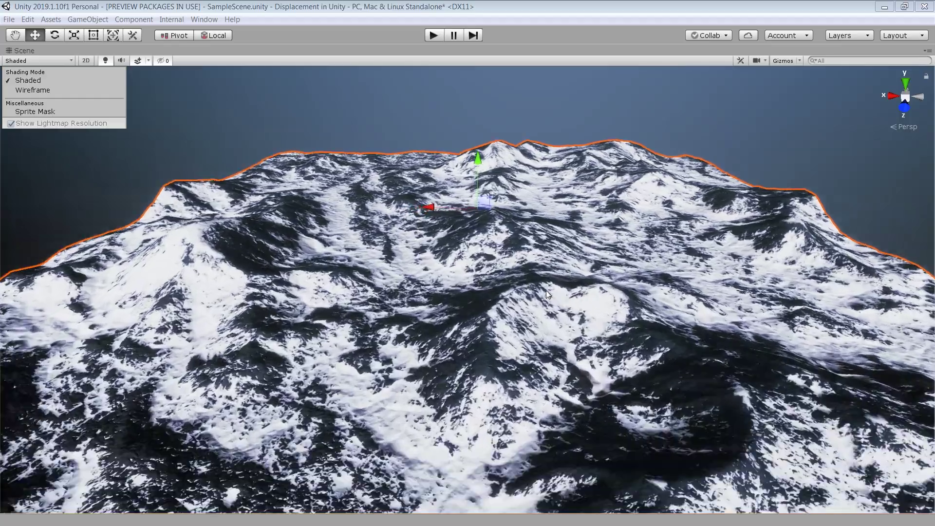
{"action": "mouse_move", "coordinate": [546, 291]}
{"action": "left_mouse_down", "text": "alt"}
{"action": "mouse_move", "coordinate": [562, 221]}
{"action": "mouse_move", "coordinate": [548, 268]}
{"action": "left_mouse_up", "text": "alt"}
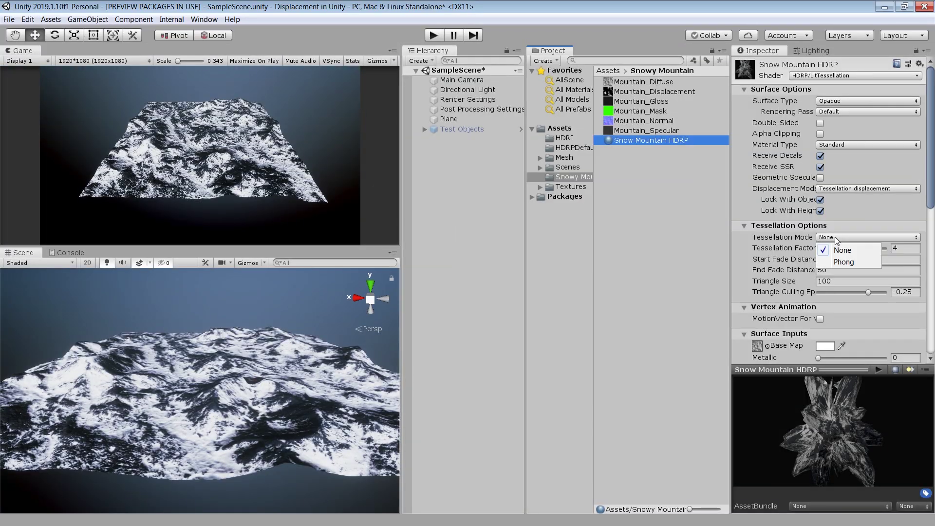
Step: Keep Phong tessellation mode and set the Tessellation Factor to 15
{"action": "left_click", "coordinate": [840, 262]}
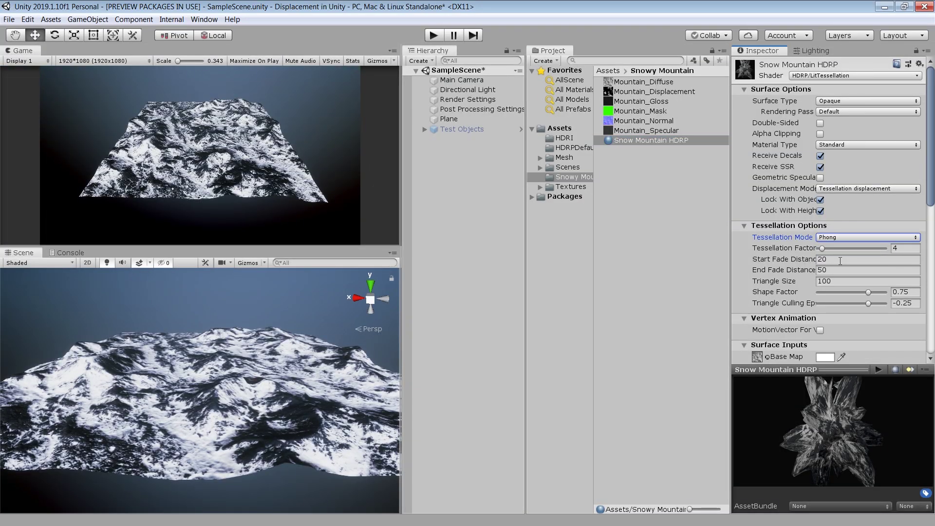
{"action": "left_click", "coordinate": [840, 238]}
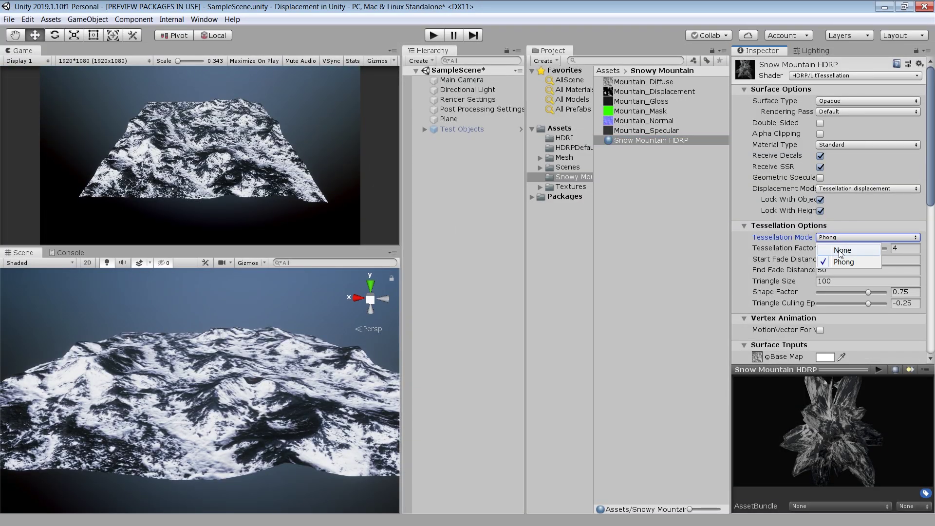
{"action": "left_click", "coordinate": [814, 238]}
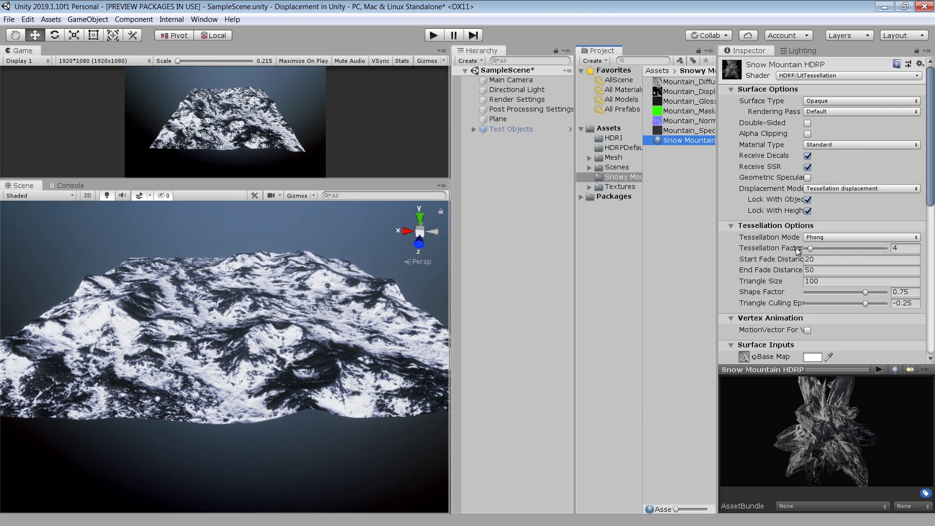
{"action": "left_click_drag", "start_coordinate": [829, 250], "coordinate": [831, 250]}
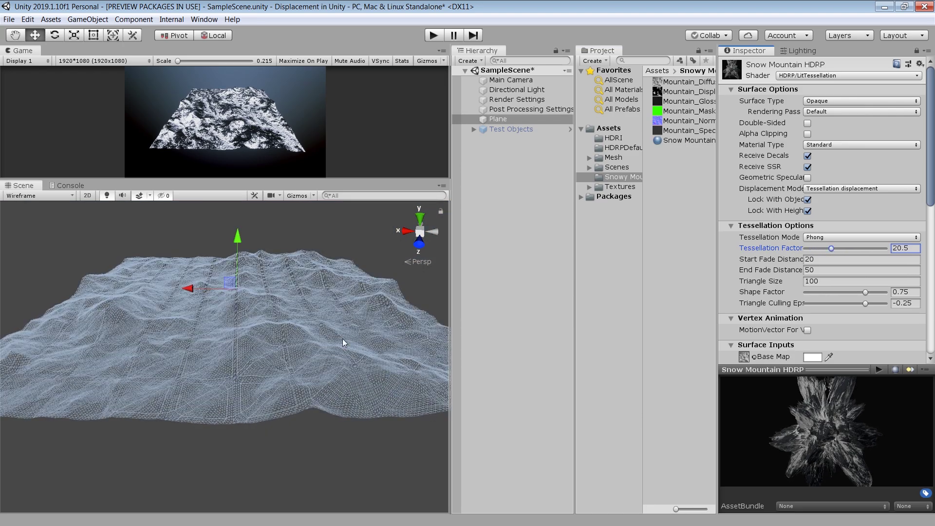
{"action": "type", "text": "64"}
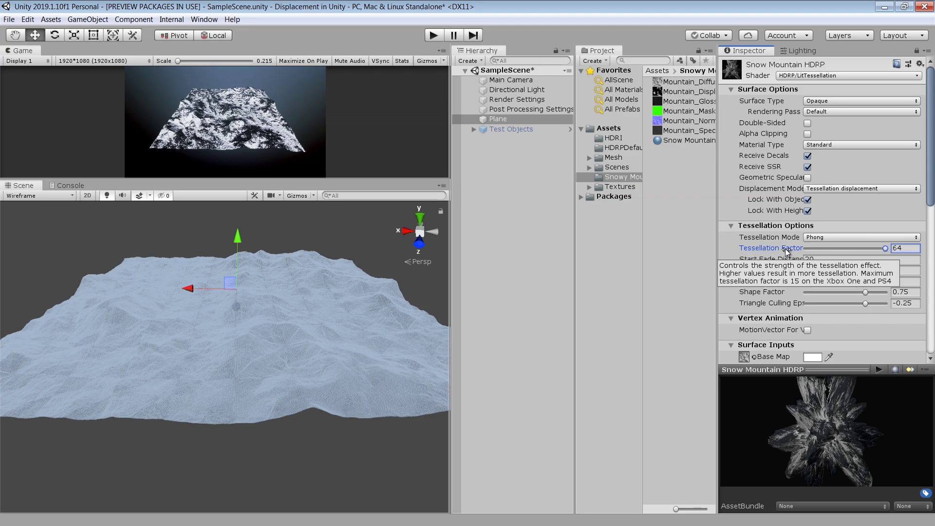
{"action": "left_click", "coordinate": [885, 249]}
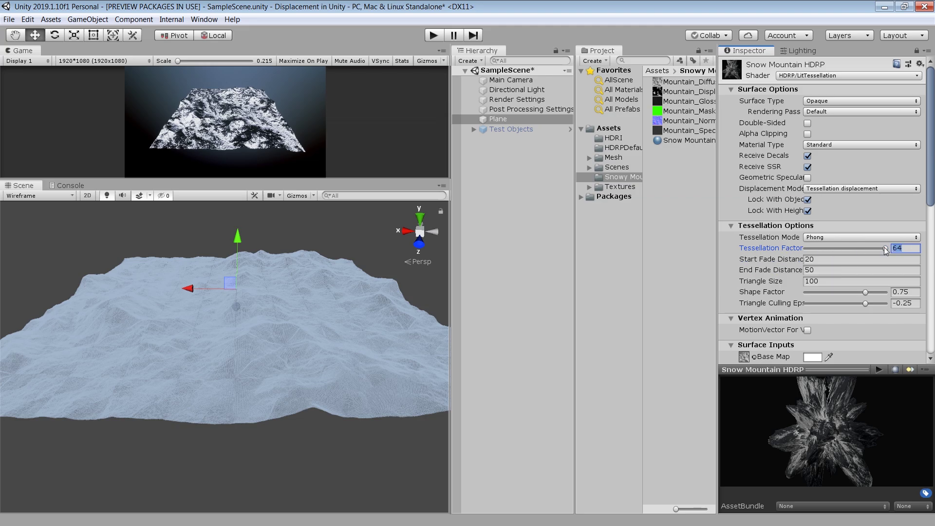
{"action": "type", "text": "15"}
{"action": "key", "text": "Return"}
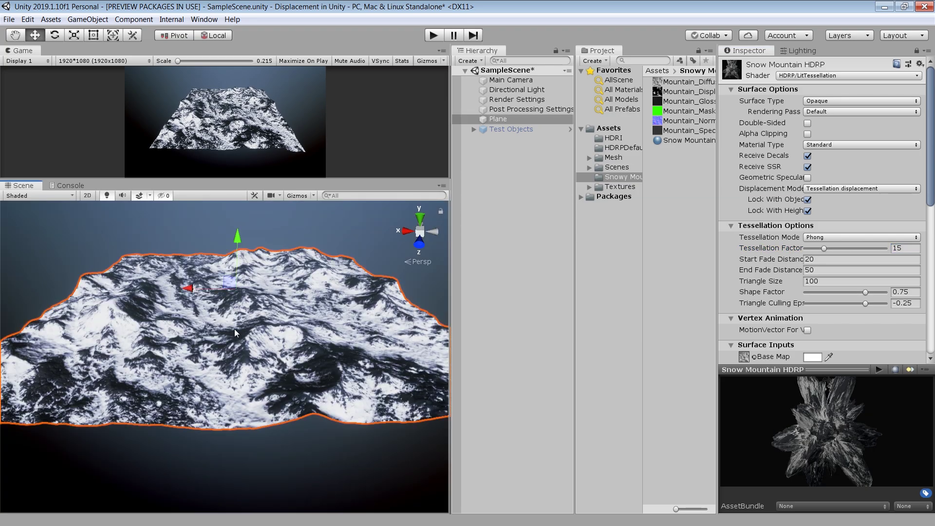
Step: Switch the Scene view draw mode back to Wireframe
{"action": "left_click", "coordinate": [52, 195]}
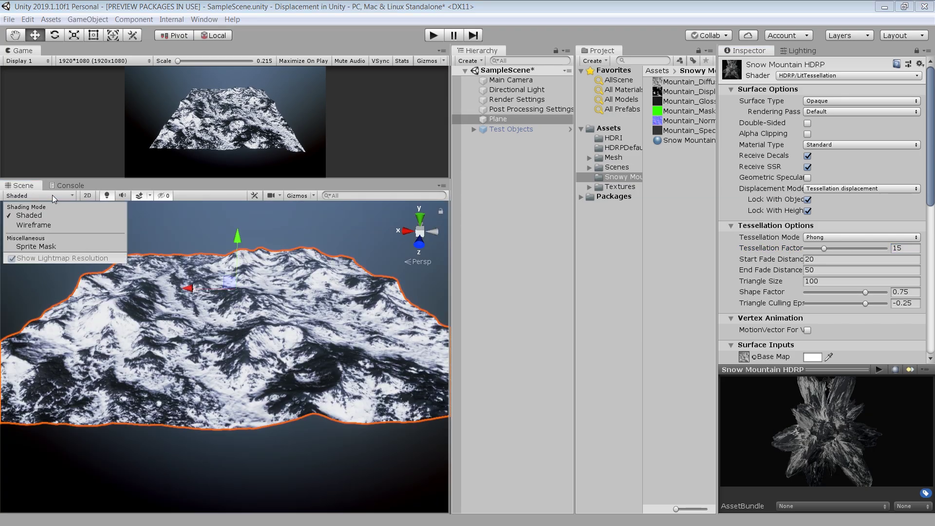
{"action": "left_click", "coordinate": [48, 223]}
{"action": "left_click", "coordinate": [900, 249]}
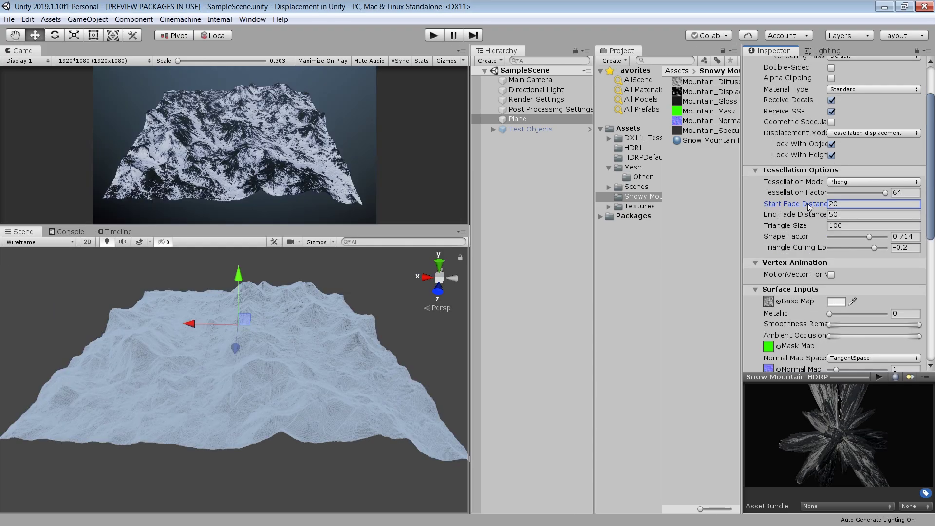
Step: Set End Fade Distance to 10 and Start Fade Distance to 5
{"action": "type", "text": "10"}
{"action": "left_click", "coordinate": [850, 216]}
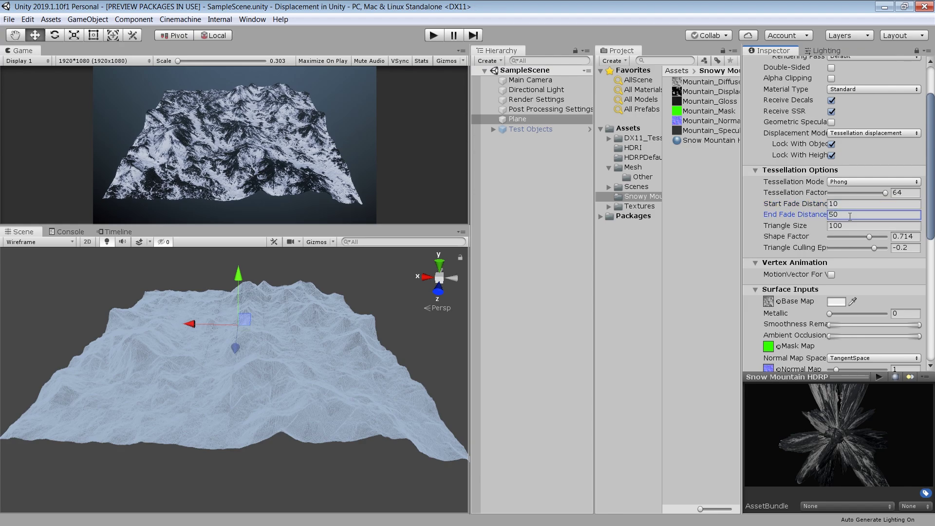
{"action": "double_click", "coordinate": [850, 216]}
{"action": "type", "text": "10"}
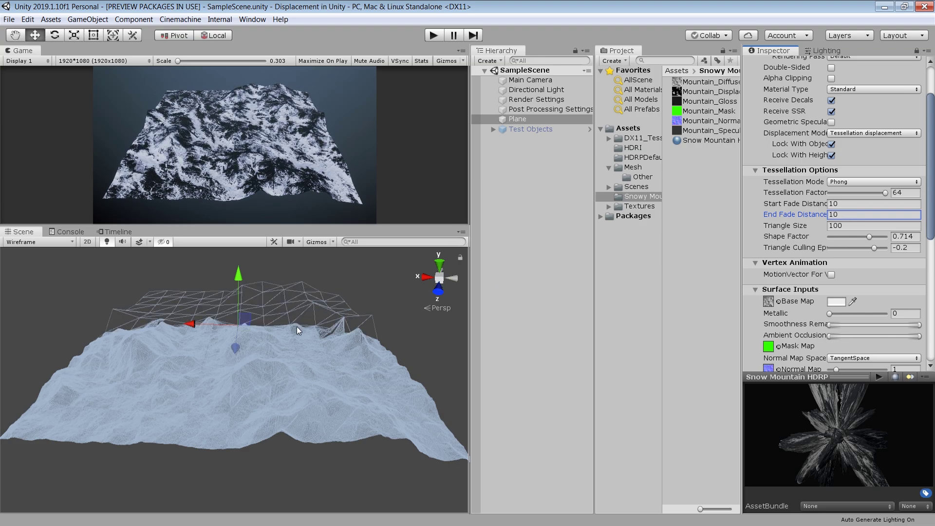
{"action": "left_click", "coordinate": [851, 205]}
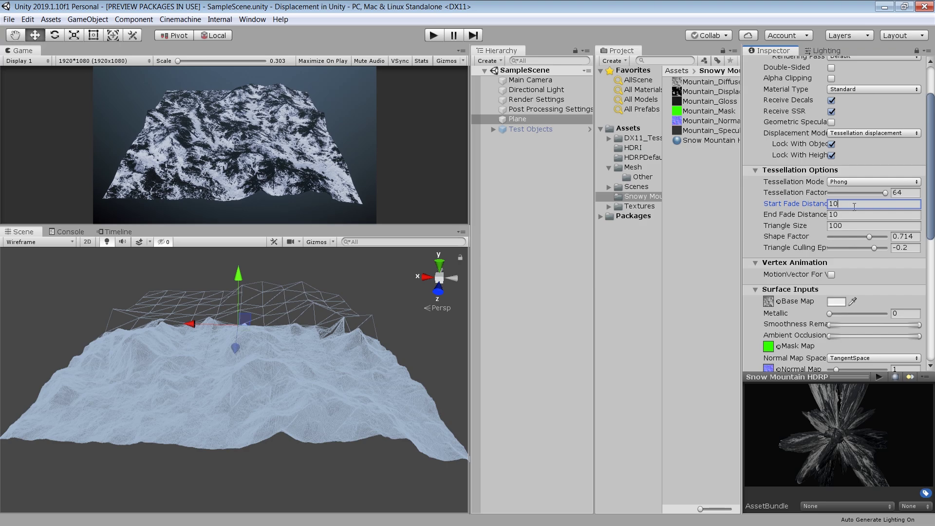
{"action": "key", "text": "BackSpace"}
{"action": "key", "text": "BackSpace"}
{"action": "type", "text": "5"}
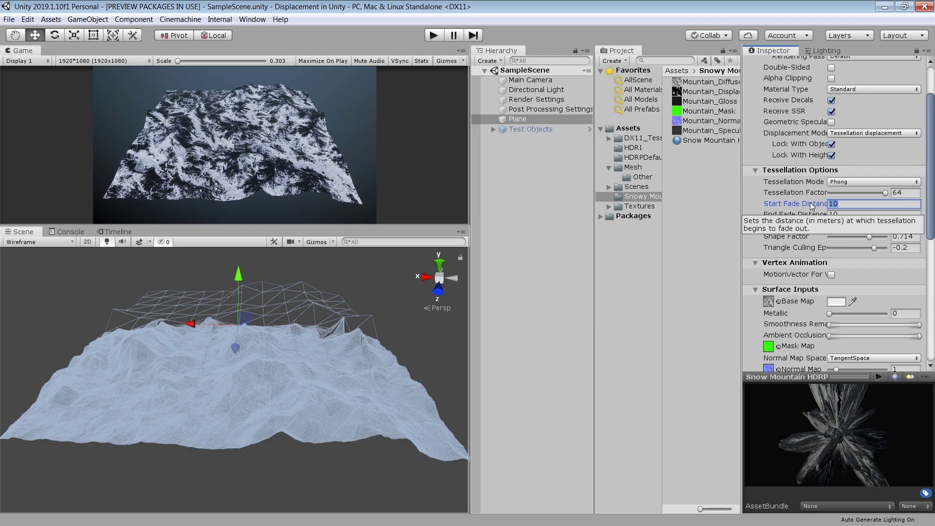
{"action": "key", "text": "Return"}
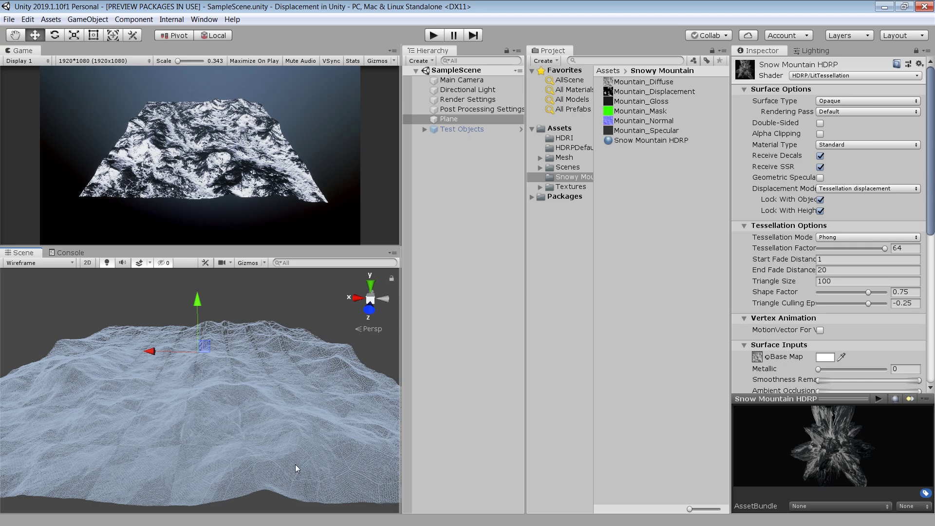
Step: Set the Triangle Size to 100 and lower the Shape Factor to 0.714
{"action": "left_click", "coordinate": [848, 281]}
{"action": "type", "text": "1"}
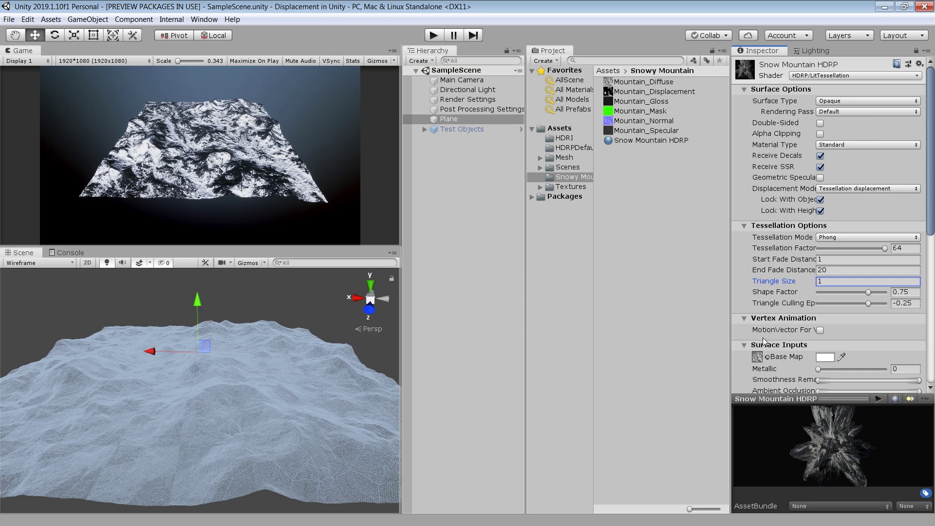
{"action": "key", "text": "BackSpace"}
{"action": "type", "text": "500"}
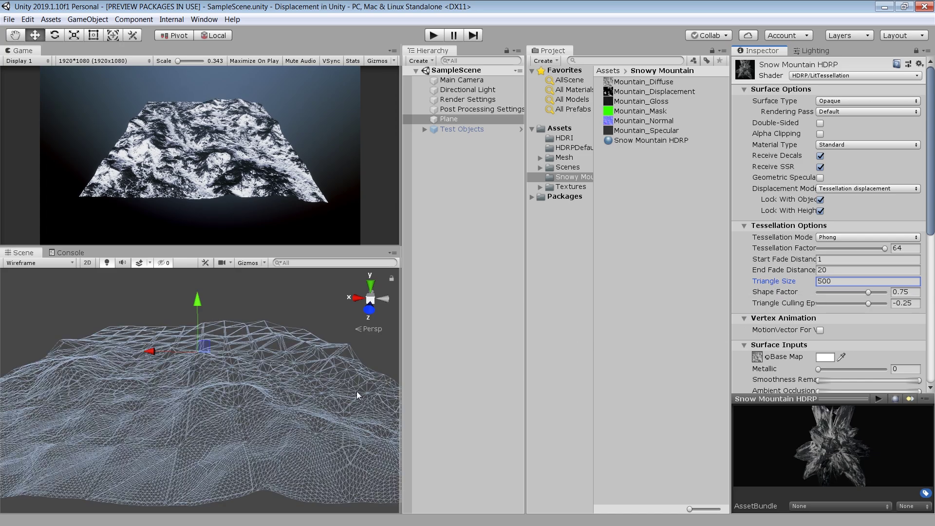
{"action": "key", "text": "Return"}
{"action": "type", "text": "100"}
{"action": "mouse_move", "coordinate": [870, 291]}
{"action": "left_mouse_down"}
{"action": "mouse_move", "coordinate": [859, 294]}
{"action": "mouse_move", "coordinate": [868, 298]}
{"action": "left_mouse_up"}
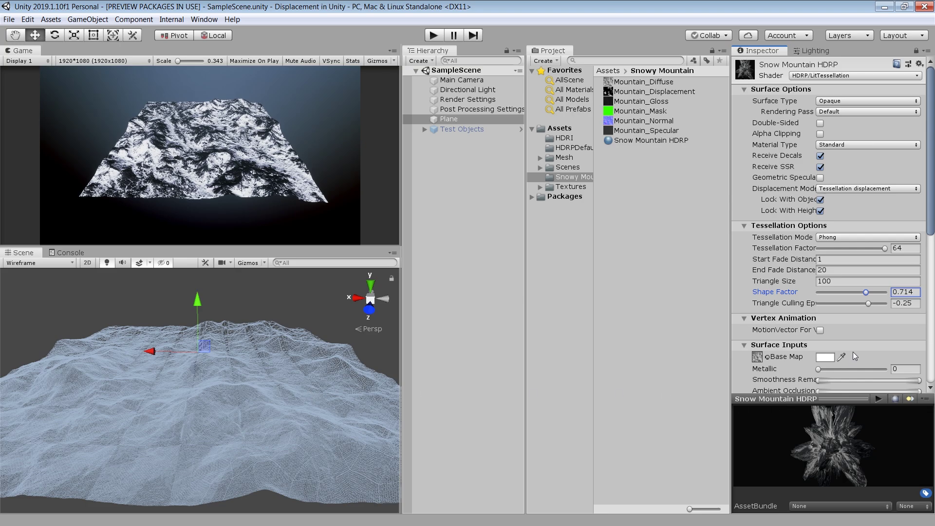
{"action": "key", "text": "Tab"}
Step: Drag Triangle Culling Epsilon to about -0.309, then scroll down to Surface Inputs
{"action": "scroll", "coordinate": [852, 351], "scroll_direction": "down", "scroll_amount": 5}
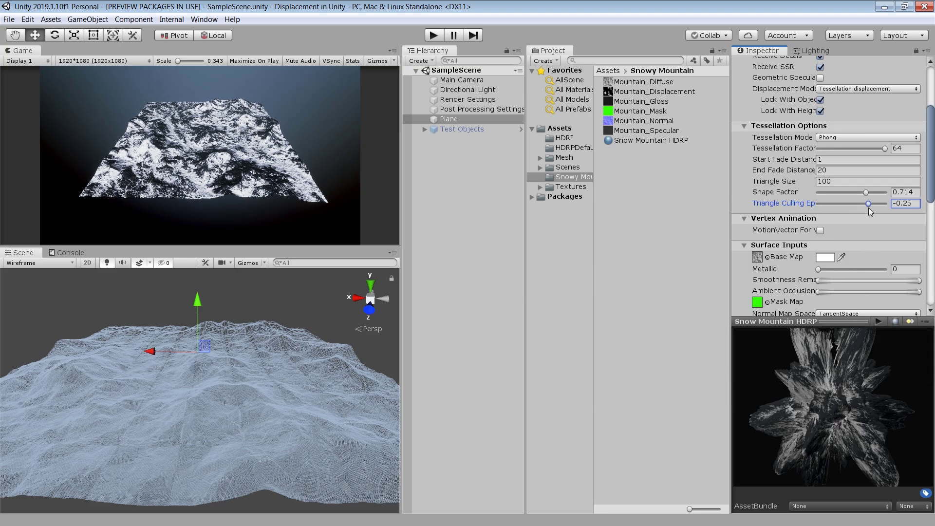
{"action": "left_click_drag", "start_coordinate": [869, 203], "coordinate": [816, 204]}
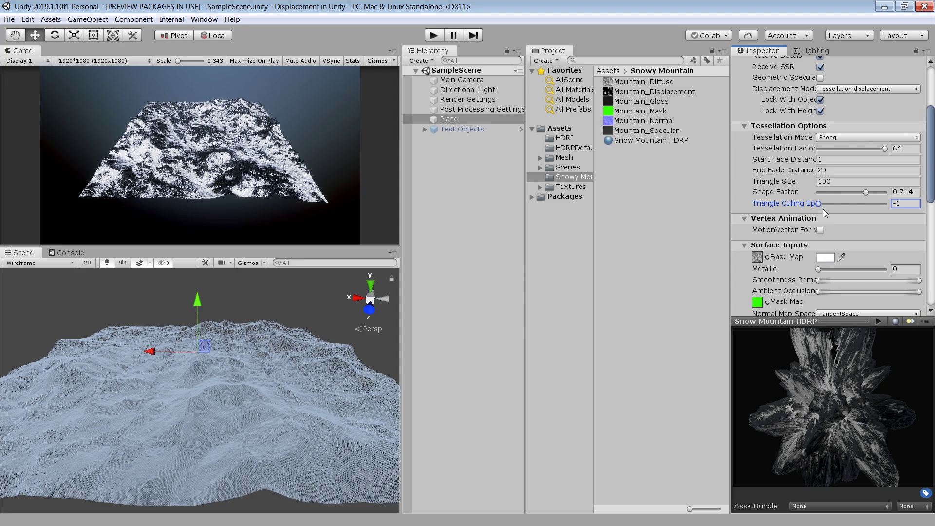
{"action": "mouse_move", "coordinate": [823, 204]}
{"action": "left_mouse_down"}
{"action": "mouse_move", "coordinate": [915, 208]}
{"action": "mouse_move", "coordinate": [824, 204]}
{"action": "left_mouse_up"}
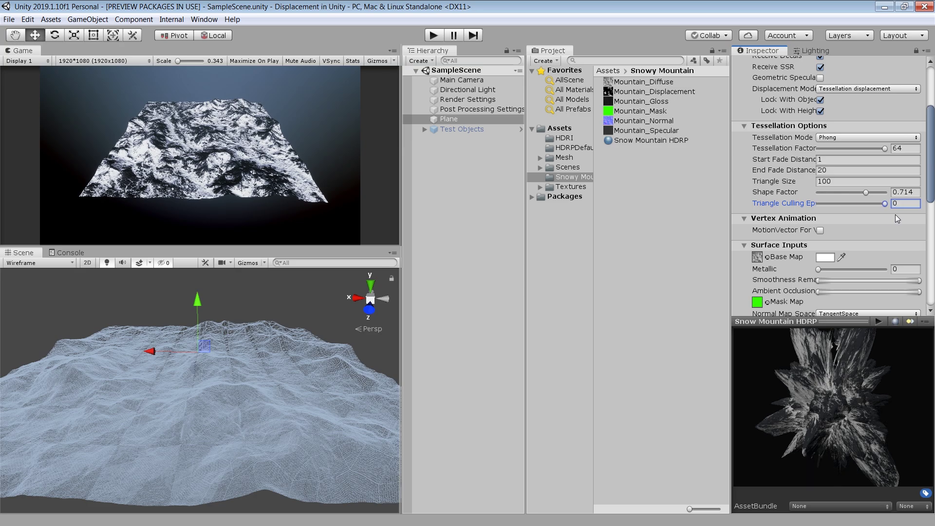
{"action": "key", "text": "ctrl+z"}
{"action": "left_click_drag", "start_coordinate": [885, 204], "coordinate": [863, 204]}
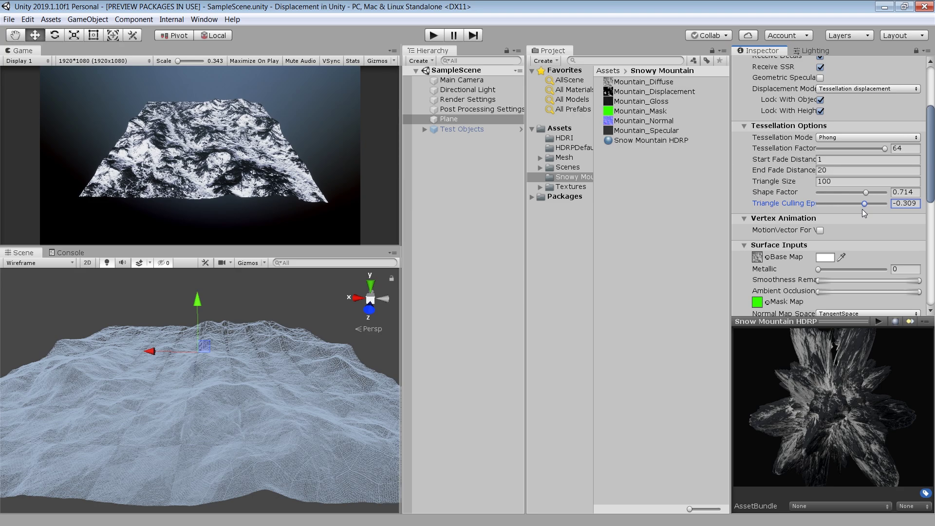
{"action": "scroll", "coordinate": [866, 210], "scroll_direction": "down", "scroll_amount": 5}
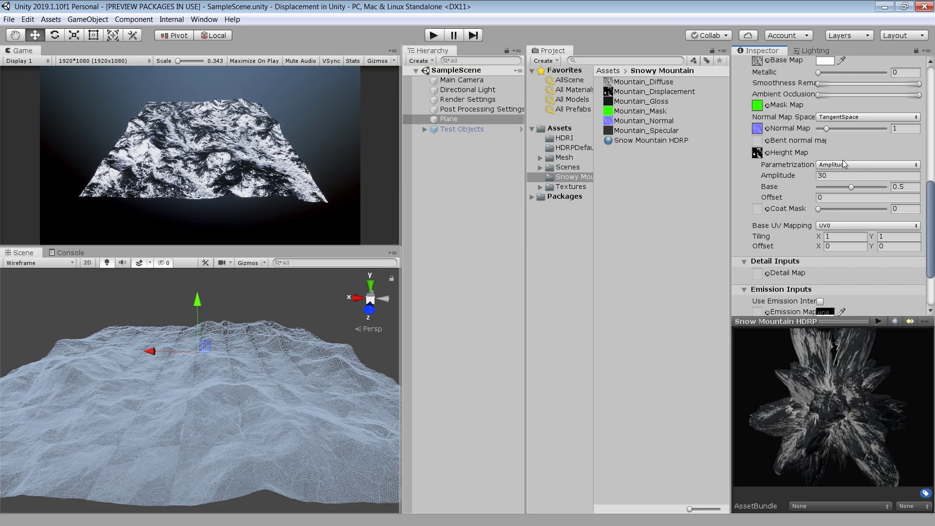
Step: Switch Height Map Parametrization to MinMax and raise Max to lift the mountains
{"action": "left_click", "coordinate": [848, 165]}
{"action": "left_click", "coordinate": [850, 175]}
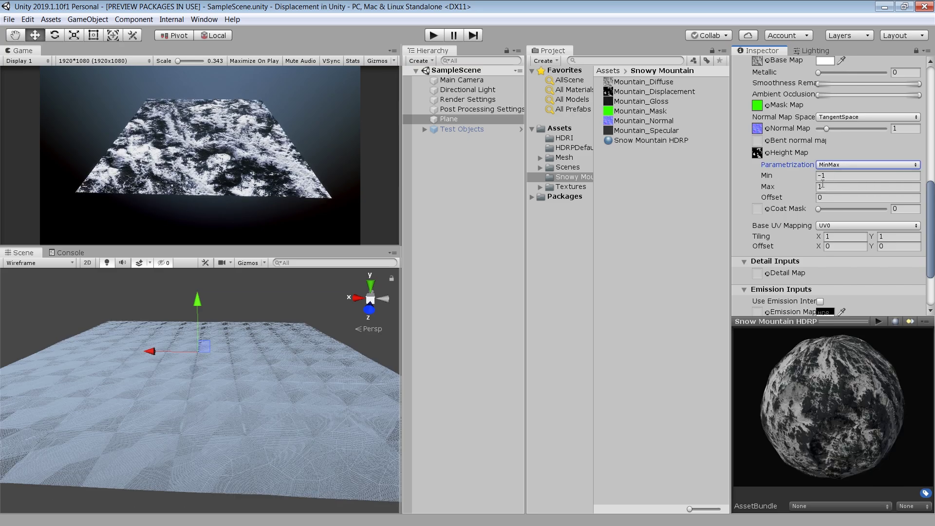
{"action": "mouse_move", "coordinate": [788, 192]}
{"action": "left_mouse_down"}
{"action": "mouse_move", "coordinate": [915, 207]}
{"action": "mouse_move", "coordinate": [62, 199]}
{"action": "mouse_move", "coordinate": [546, 225]}
{"action": "left_mouse_up"}
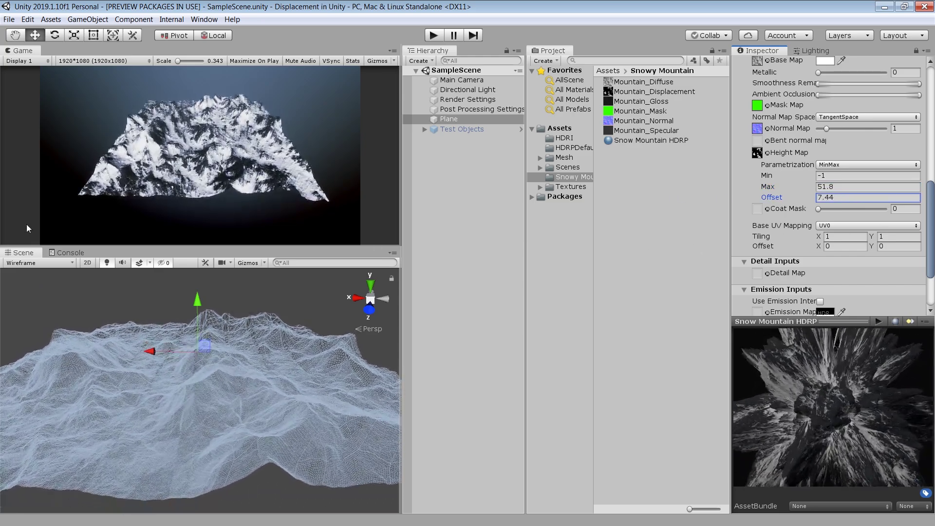
{"action": "type", "text": "0"}
Step: Return to Amplitude parametrization, keep Amplitude at 30, and nudge the Base up slightly
{"action": "left_click", "coordinate": [848, 165]}
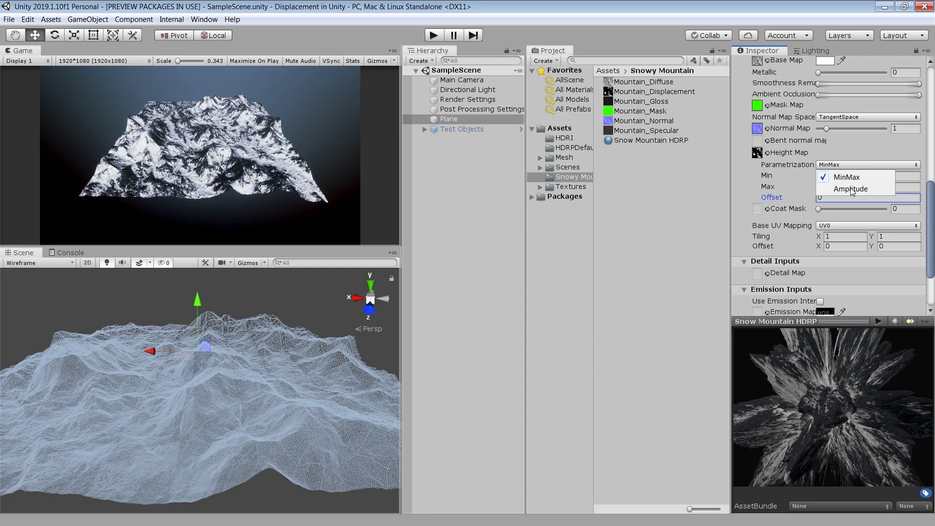
{"action": "left_click", "coordinate": [838, 190]}
{"action": "left_click_drag", "start_coordinate": [799, 176], "coordinate": [906, 209]}
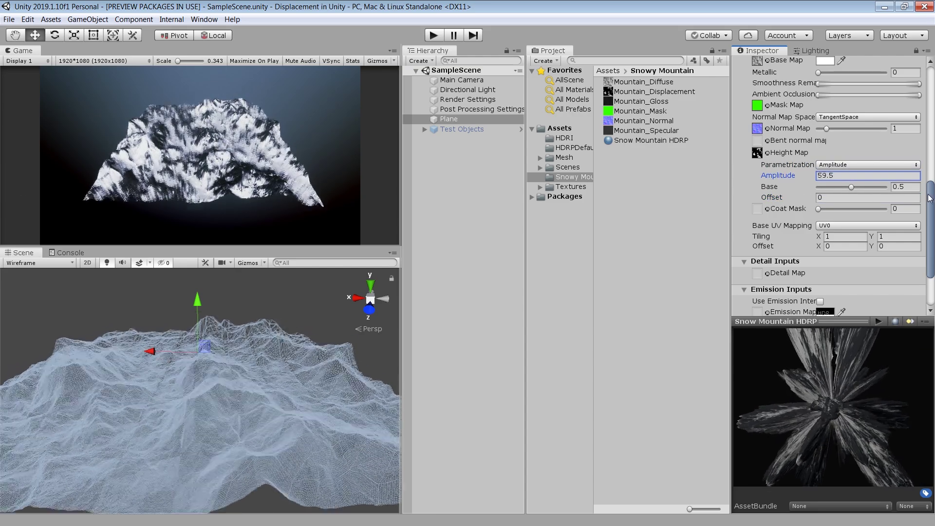
{"action": "key", "text": "ctrl+z"}
{"action": "mouse_move", "coordinate": [851, 187]}
{"action": "left_mouse_down"}
{"action": "mouse_move", "coordinate": [864, 191]}
{"action": "mouse_move", "coordinate": [840, 196]}
{"action": "mouse_move", "coordinate": [849, 198]}
{"action": "left_mouse_up"}
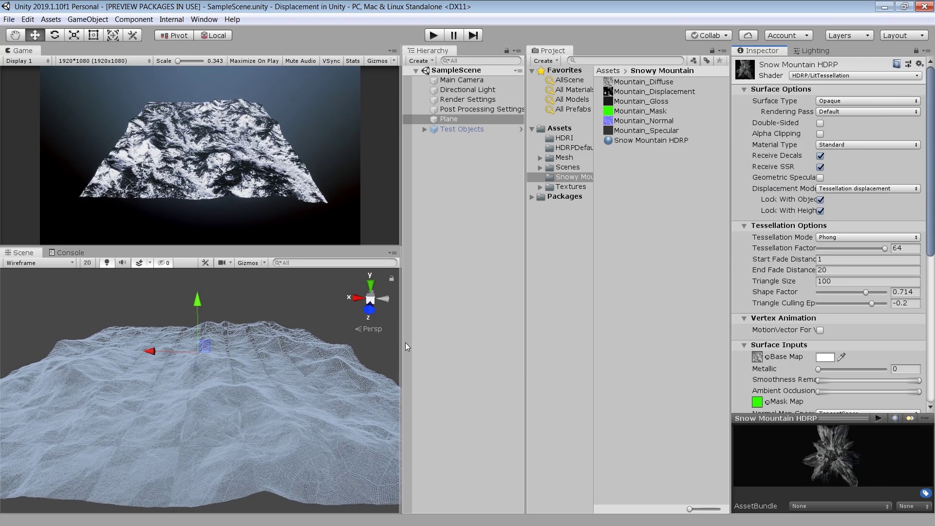
Step: Maximize the Scene view and zoom out then in to inspect tessellation falloff with distance
{"action": "key", "text": "shift+space"}
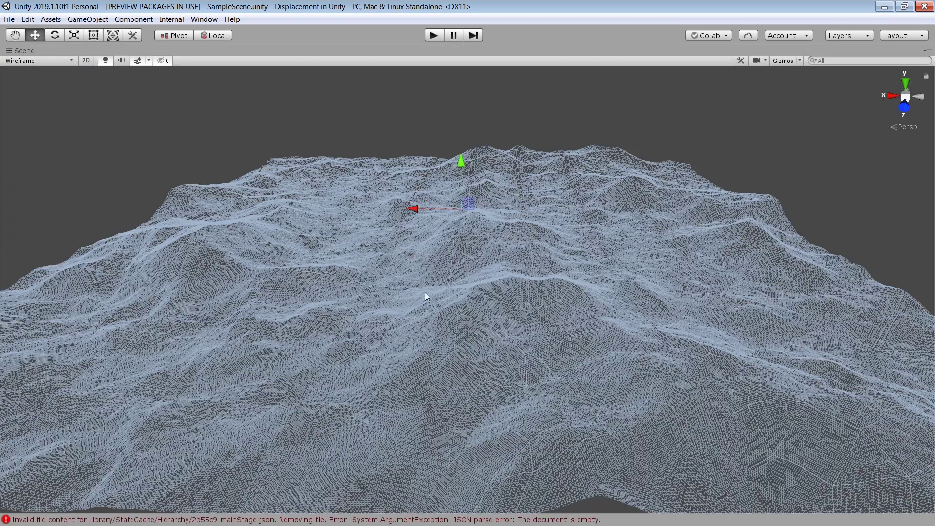
{"action": "scroll", "coordinate": [545, 260], "scroll_direction": "down", "scroll_amount": 5}
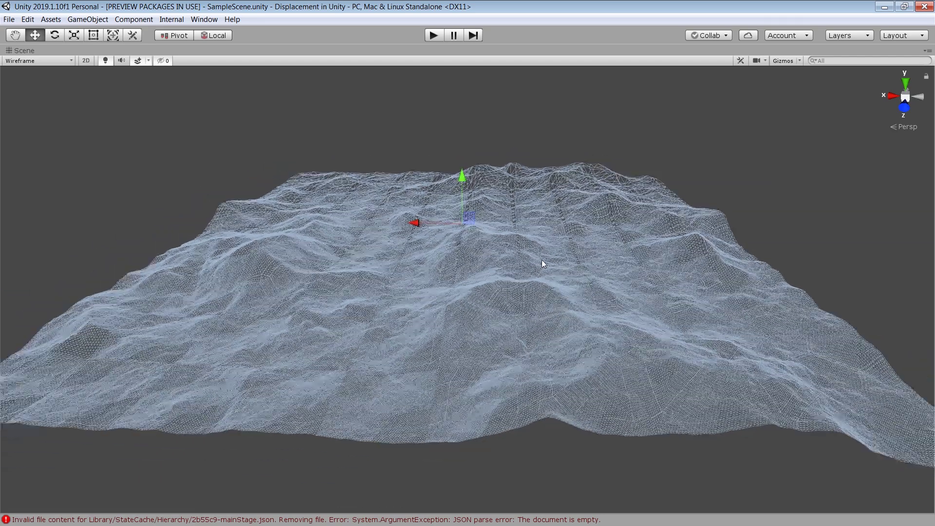
{"action": "scroll", "coordinate": [542, 259], "scroll_direction": "down", "scroll_amount": 5}
{"action": "scroll", "coordinate": [542, 260], "scroll_direction": "down", "scroll_amount": 3}
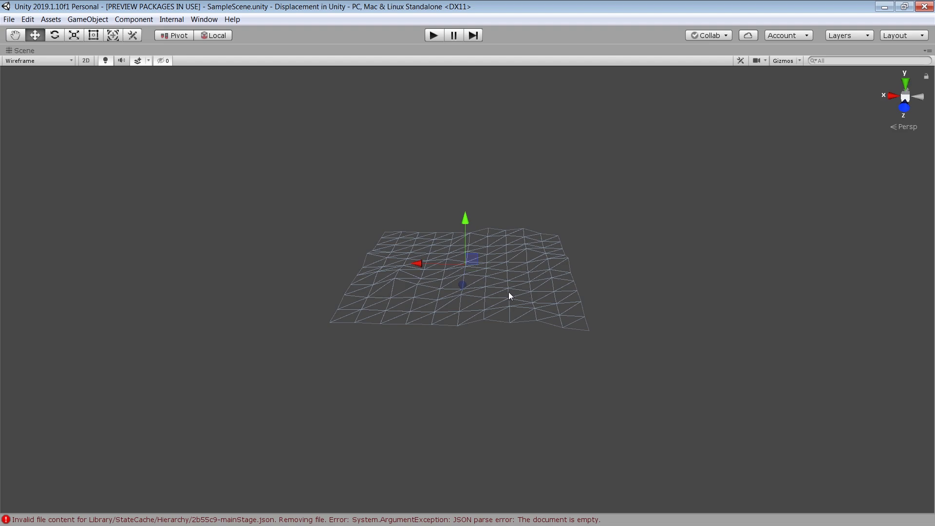
{"action": "scroll", "coordinate": [509, 291], "scroll_direction": "up", "scroll_amount": 3}
{"action": "scroll", "coordinate": [513, 290], "scroll_direction": "up", "scroll_amount": 4}
{"action": "scroll", "coordinate": [513, 291], "scroll_direction": "up", "scroll_amount": 5}
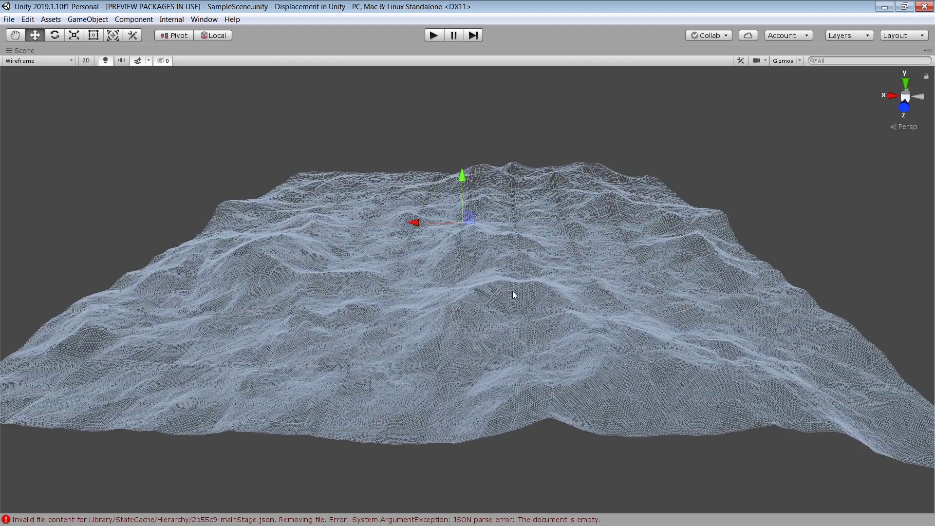
{"action": "scroll", "coordinate": [513, 291], "scroll_direction": "up", "scroll_amount": 2}
{"action": "scroll", "coordinate": [513, 291], "scroll_direction": "up", "scroll_amount": 2}
{"action": "scroll", "coordinate": [512, 290], "scroll_direction": "up", "scroll_amount": 3}
{"action": "scroll", "coordinate": [512, 291], "scroll_direction": "up", "scroll_amount": 2}
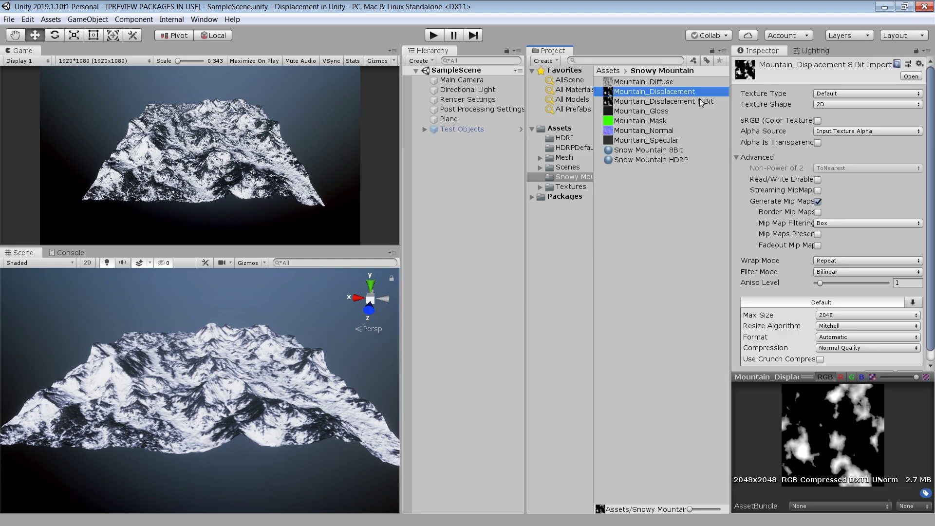
Step: Assign the 8-bit displacement texture as Snow Mountain 8Bit's height map and compare it with HDRP
{"action": "left_click", "coordinate": [700, 101]}
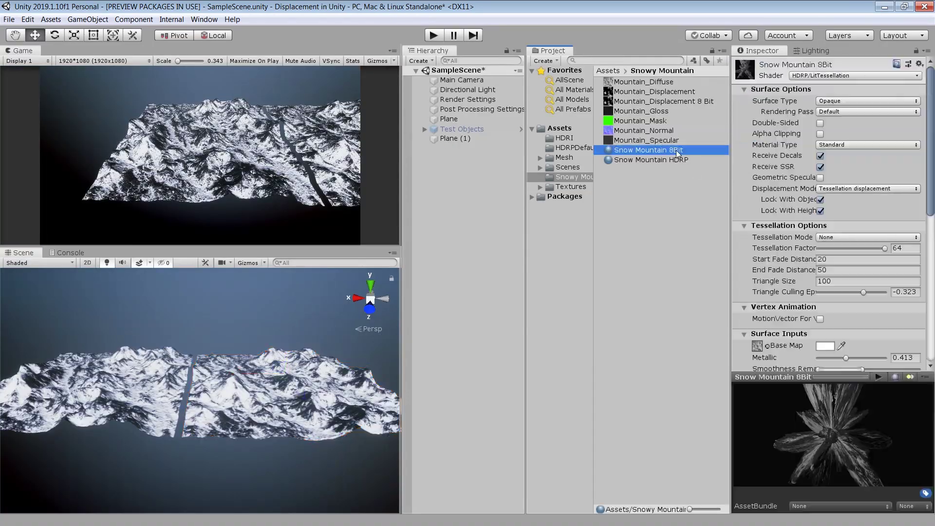
{"action": "left_click", "coordinate": [656, 159]}
{"action": "left_click", "coordinate": [655, 150]}
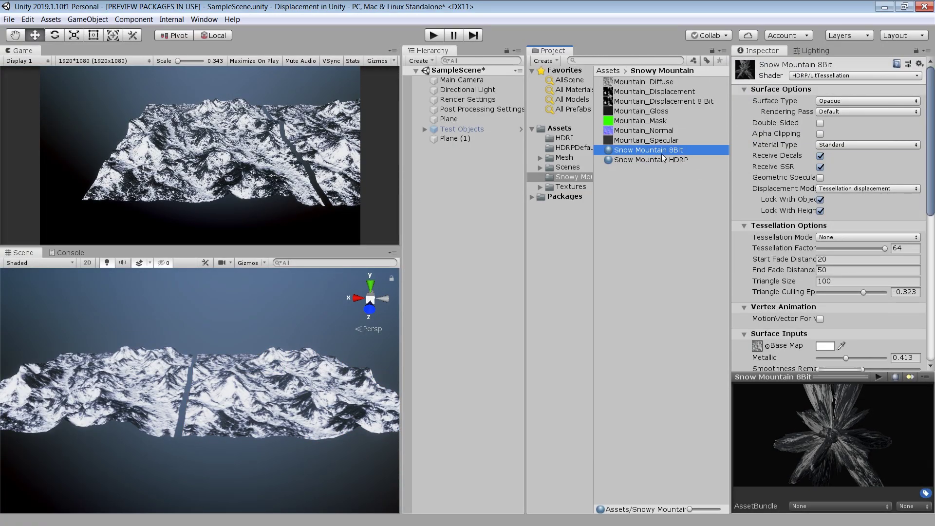
{"action": "scroll", "coordinate": [828, 288], "scroll_direction": "down", "scroll_amount": 5}
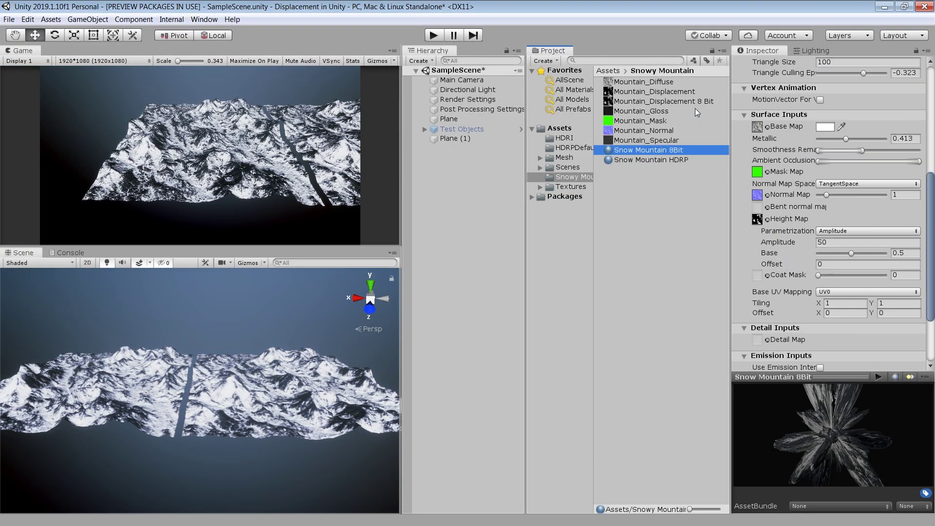
{"action": "left_click_drag", "start_coordinate": [688, 102], "coordinate": [756, 220]}
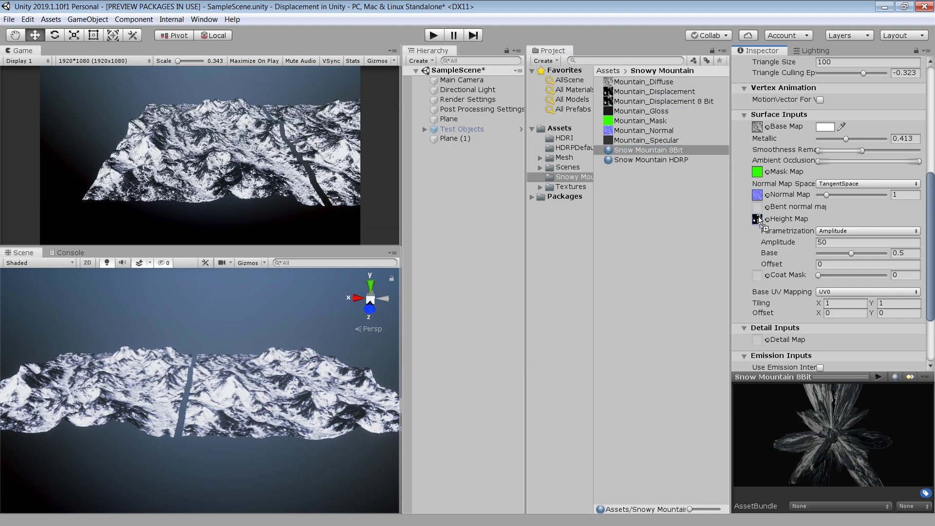
{"action": "left_click", "coordinate": [675, 149]}
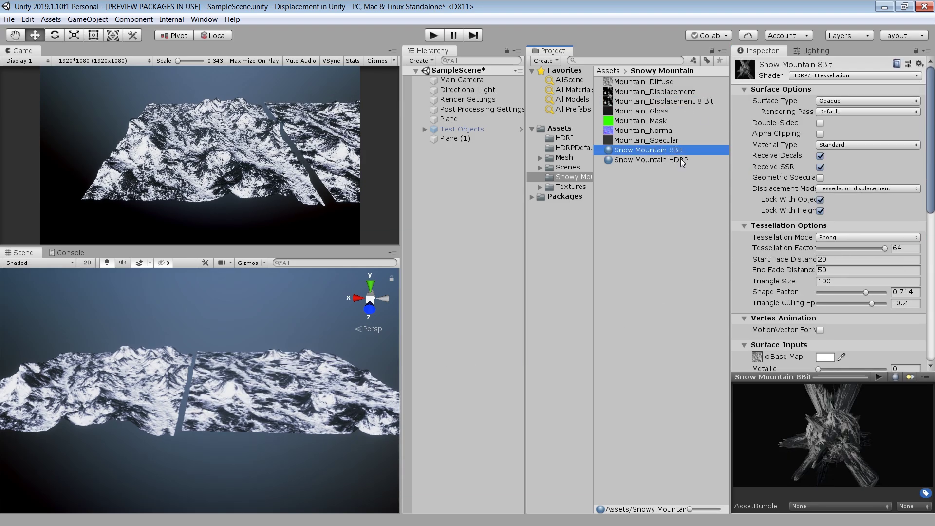
{"action": "left_click", "coordinate": [680, 159]}
{"action": "key", "text": "Up"}
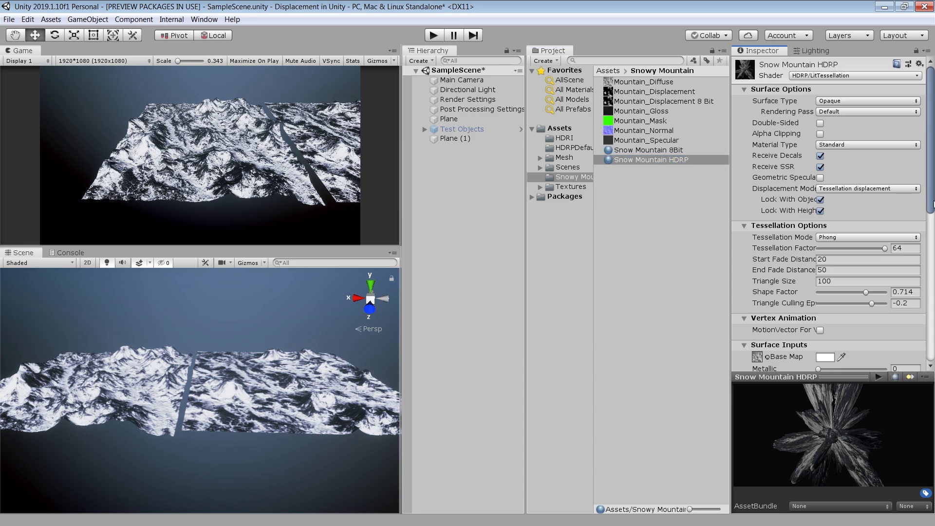
Step: Maximize the Scene view and orbit and pan to compare both terrains up close
{"action": "key", "text": "shift+space"}
{"action": "mouse_move", "coordinate": [586, 312]}
{"action": "left_mouse_down", "text": "alt"}
{"action": "mouse_move", "coordinate": [513, 298]}
{"action": "mouse_move", "coordinate": [630, 292]}
{"action": "left_mouse_up", "text": "alt"}
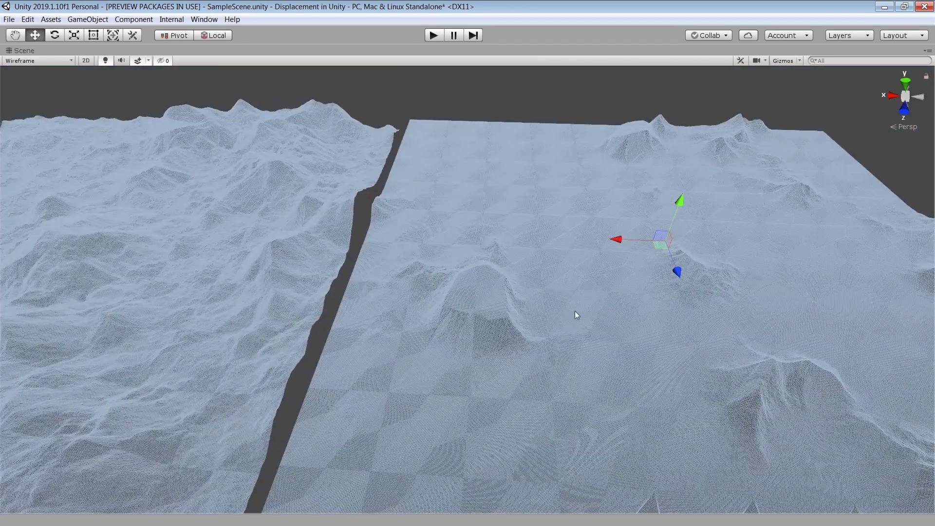
{"action": "left_click_drag", "start_coordinate": [543, 323], "coordinate": [539, 327], "text": "alt"}
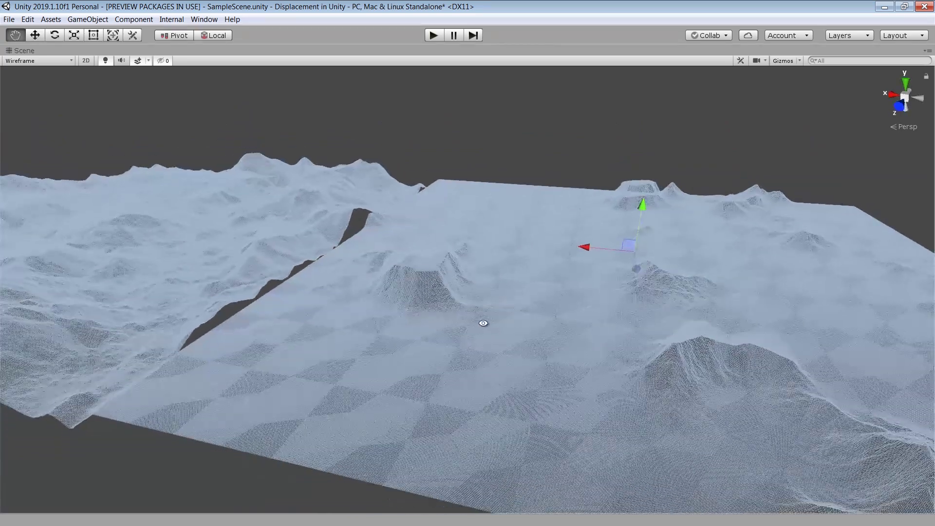
{"action": "left_click_drag", "start_coordinate": [538, 327], "coordinate": [610, 340], "text": "alt"}
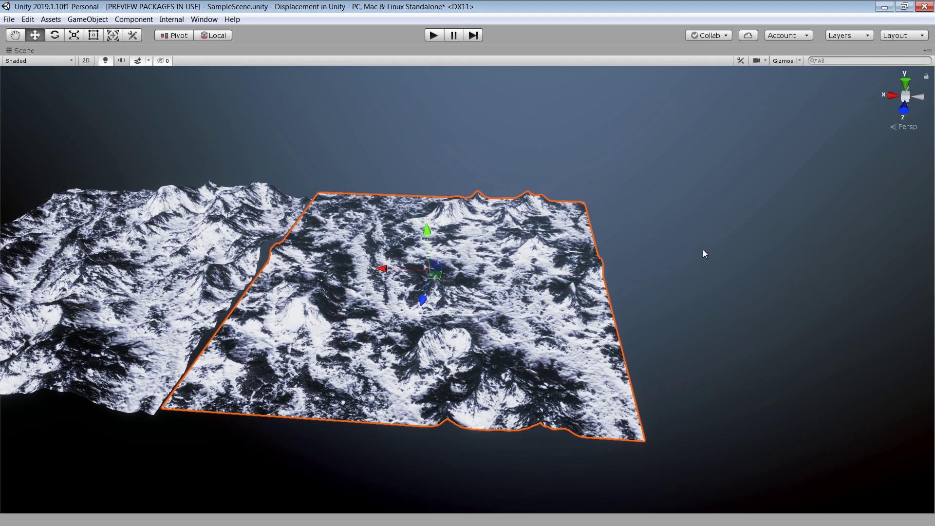
{"action": "middle_click_drag", "start_coordinate": [703, 249], "coordinate": [471, 219]}
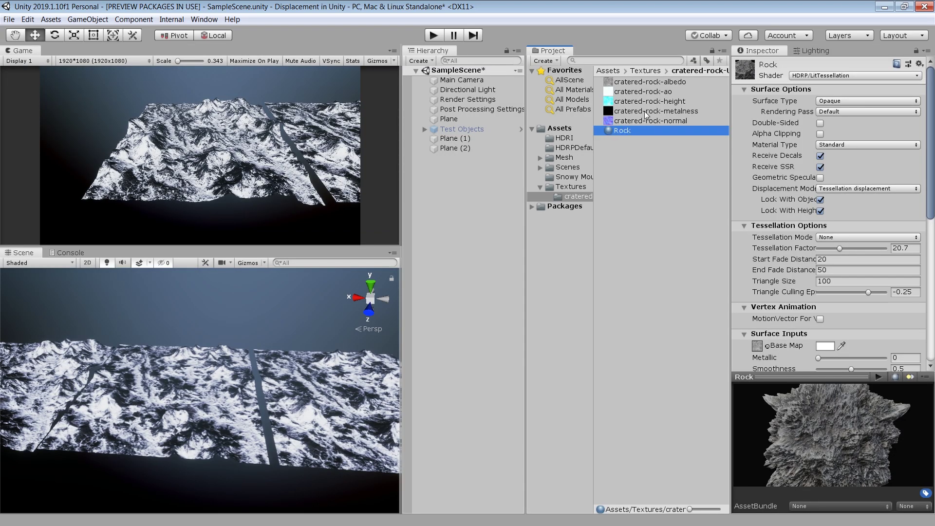
Step: Inspect cratered-rock-height's import settings and orbit the rocky terrain in a maximized Scene view
{"action": "left_click", "coordinate": [663, 101]}
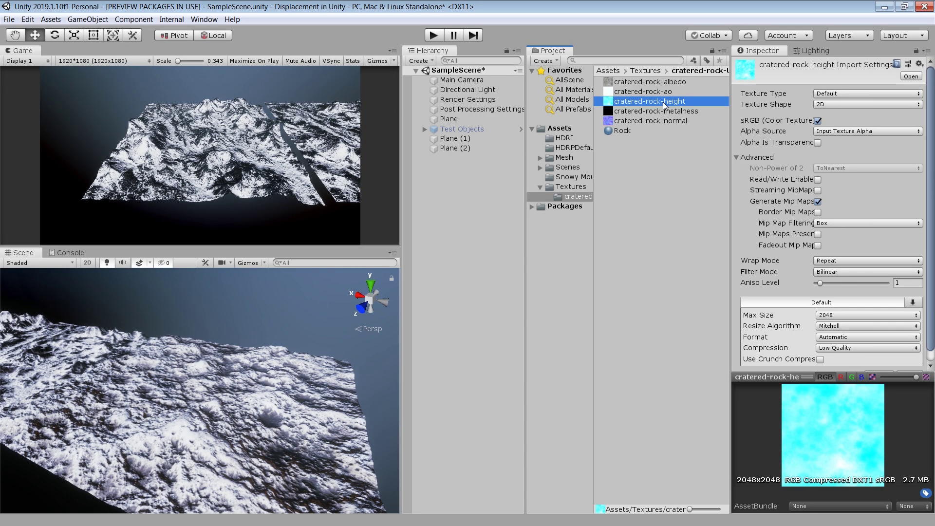
{"action": "key", "text": "shift+space"}
{"action": "left_click_drag", "start_coordinate": [389, 292], "coordinate": [459, 312], "text": "alt"}
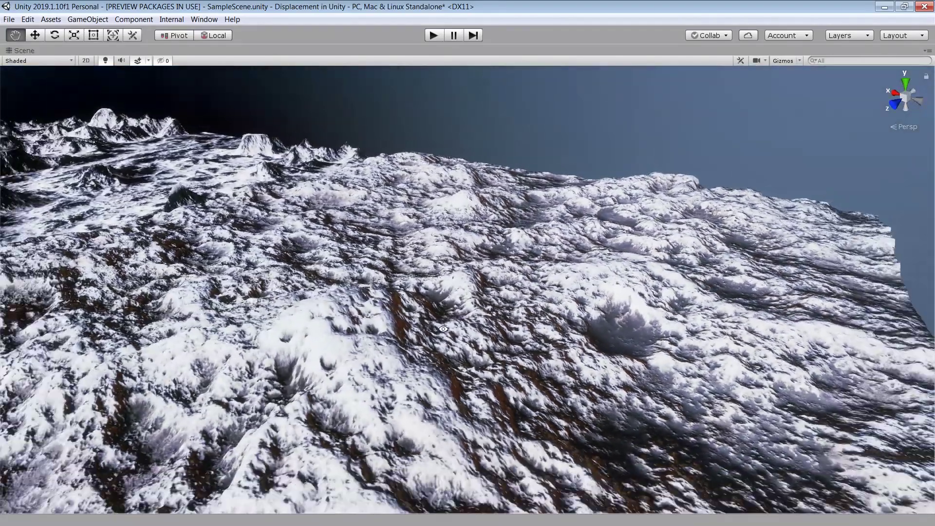
{"action": "left_click_drag", "start_coordinate": [629, 313], "coordinate": [251, 344], "text": "alt"}
{"action": "key", "text": "shift+space"}
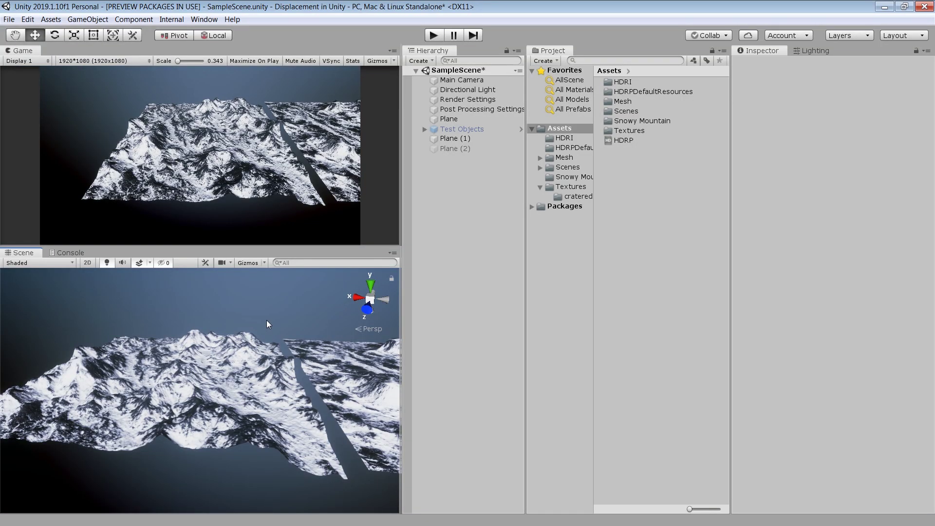
Step: Apply Normal Quality compression to Mountain_Displacement and orbit the terrain to check the result
{"action": "left_click", "coordinate": [249, 343]}
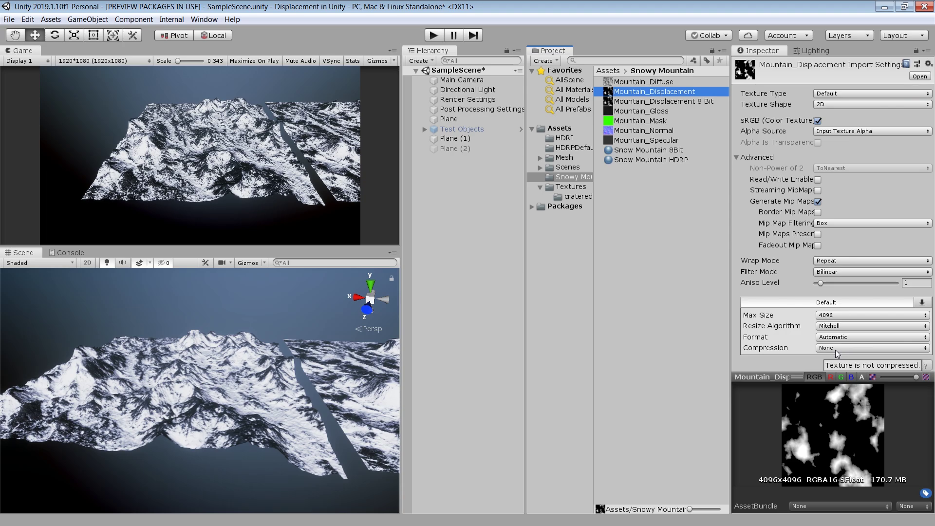
{"action": "left_click", "coordinate": [837, 349]}
{"action": "left_click", "coordinate": [847, 385]}
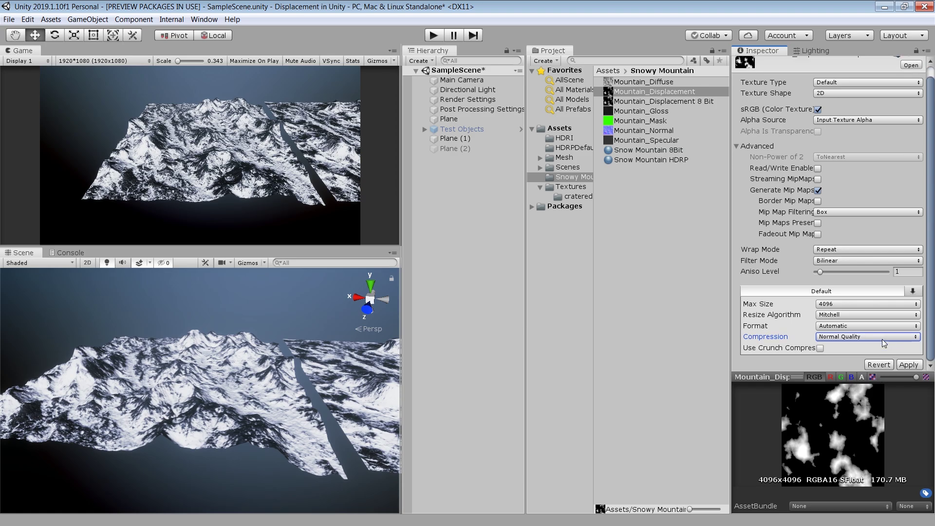
{"action": "left_click", "coordinate": [909, 366]}
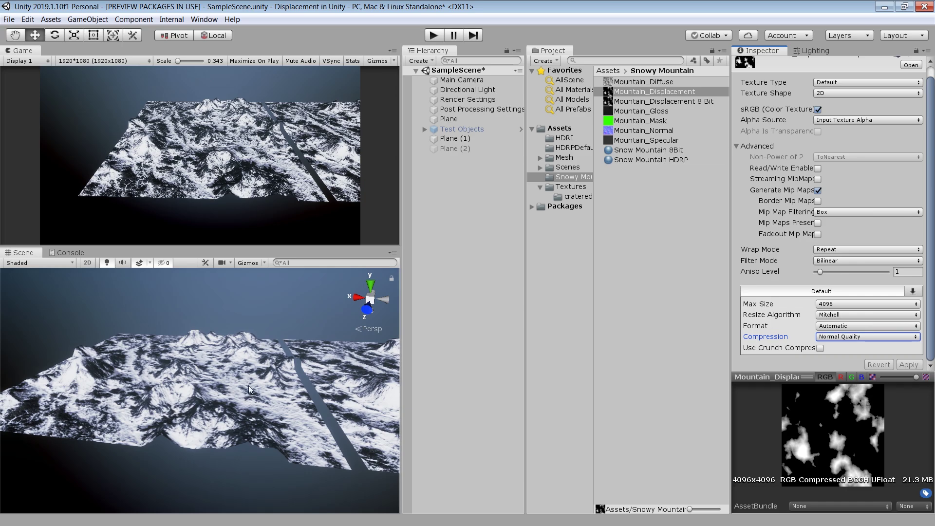
{"action": "key", "text": "shift+space"}
{"action": "left_click_drag", "start_coordinate": [725, 337], "coordinate": [647, 325], "text": "alt"}
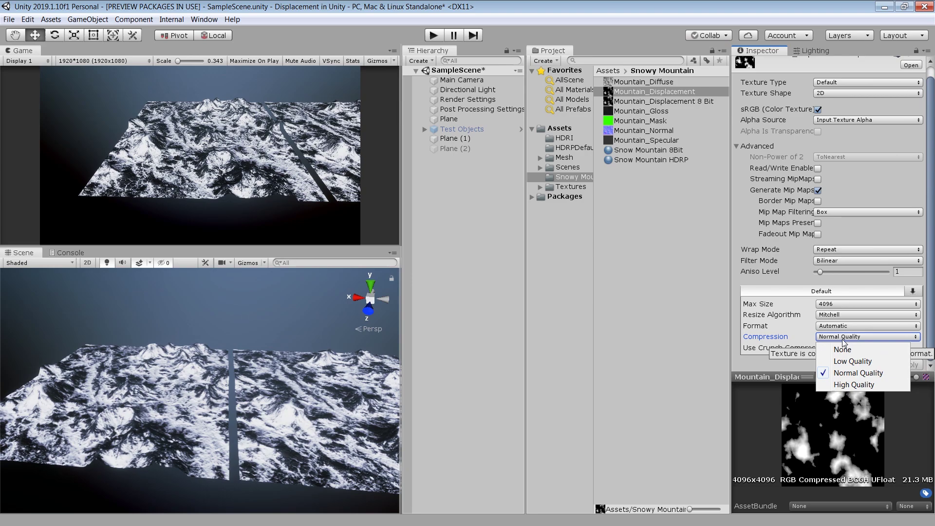
{"action": "left_click", "coordinate": [845, 344]}
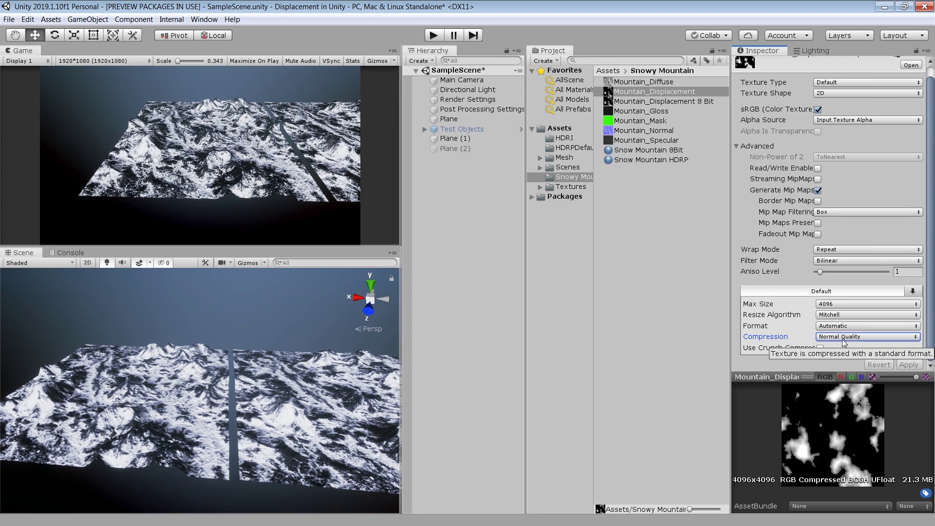
{"action": "left_click", "coordinate": [844, 338]}
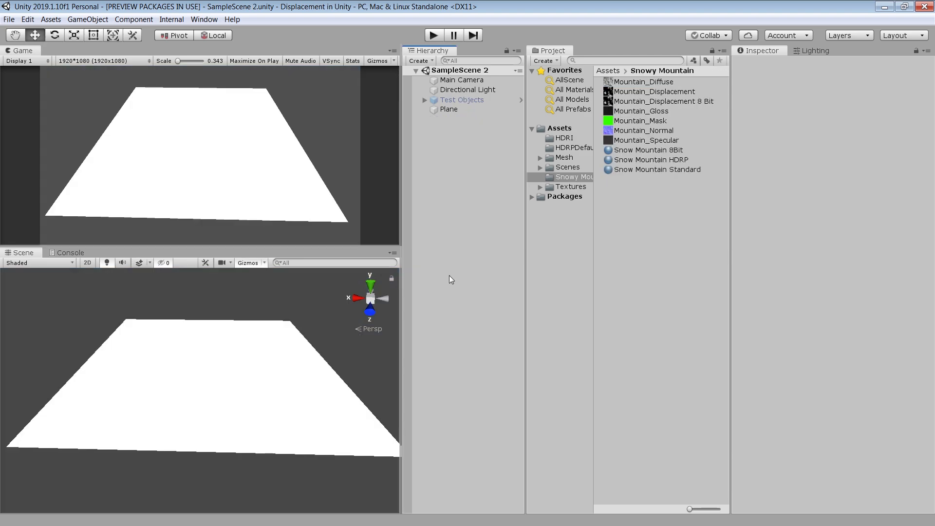
Step: Adjust Snow Mountain Standard's height map strength while orbiting, settling on 0.0463
{"action": "left_click", "coordinate": [621, 170]}
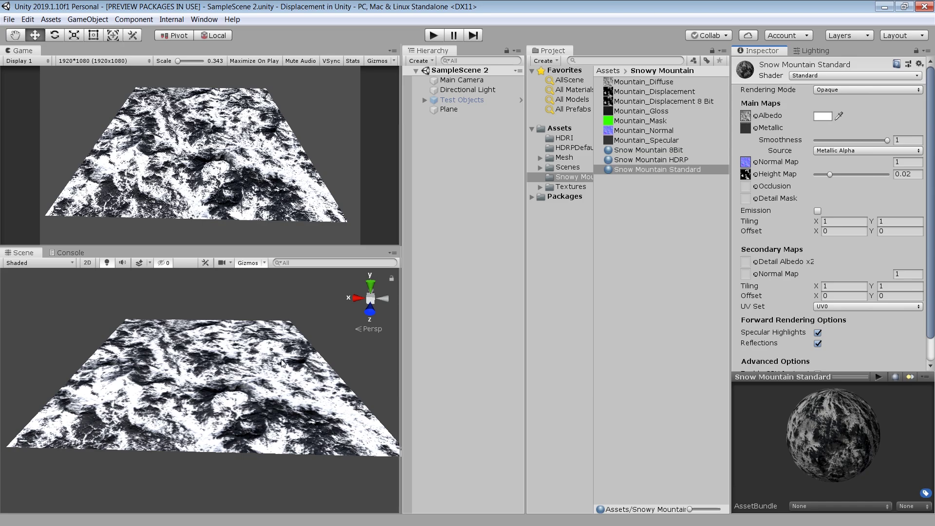
{"action": "scroll", "coordinate": [282, 363], "scroll_direction": "up", "scroll_amount": 3}
{"action": "left_click_drag", "start_coordinate": [282, 363], "coordinate": [311, 360], "text": "alt"}
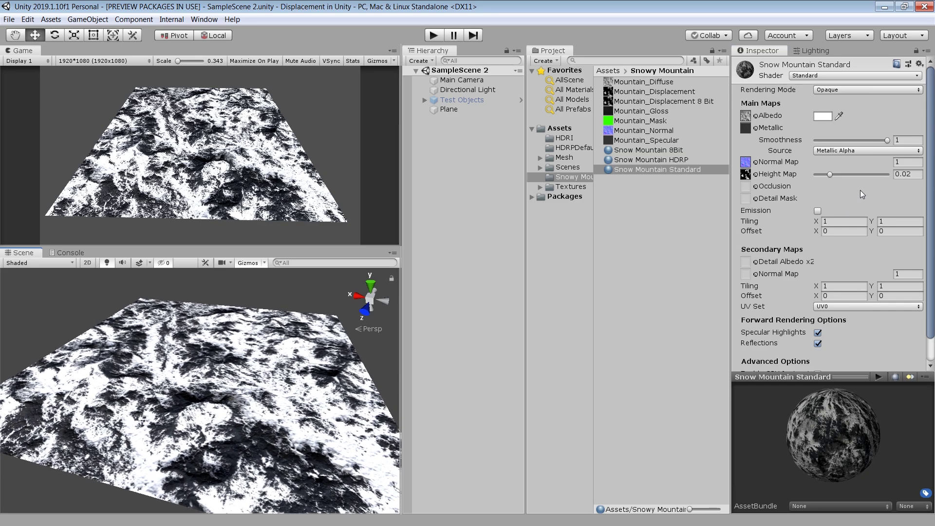
{"action": "scroll", "coordinate": [268, 390], "scroll_direction": "up", "scroll_amount": 3}
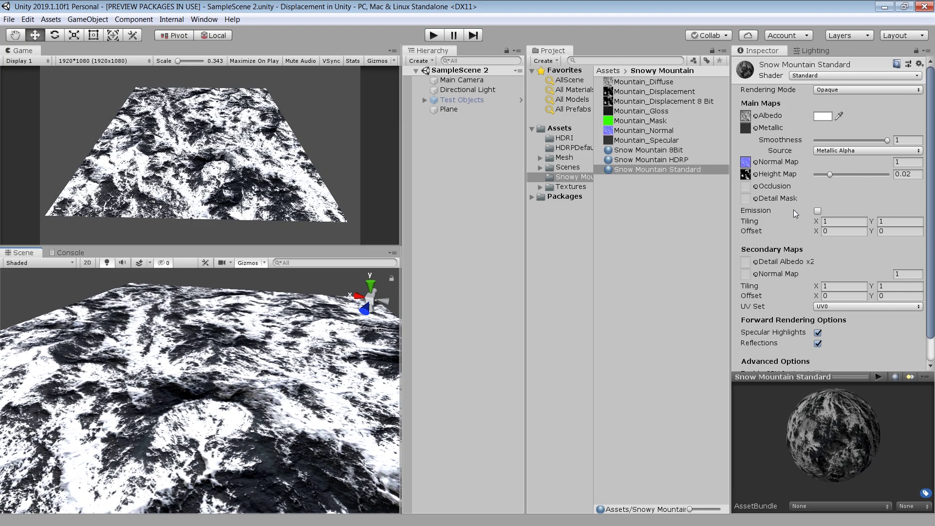
{"action": "left_click_drag", "start_coordinate": [829, 174], "coordinate": [866, 175]}
{"action": "mouse_move", "coordinate": [264, 400]}
{"action": "left_mouse_down", "text": "alt"}
{"action": "mouse_move", "coordinate": [269, 357]}
{"action": "mouse_move", "coordinate": [268, 390]}
{"action": "left_mouse_up", "text": "alt"}
{"action": "left_click_drag", "start_coordinate": [866, 174], "coordinate": [842, 174]}
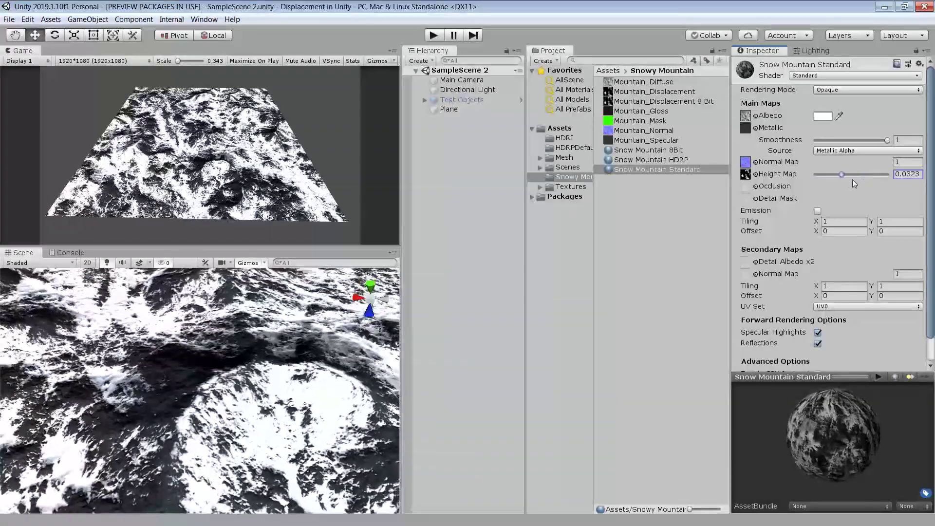
{"action": "left_click", "coordinate": [855, 175]}
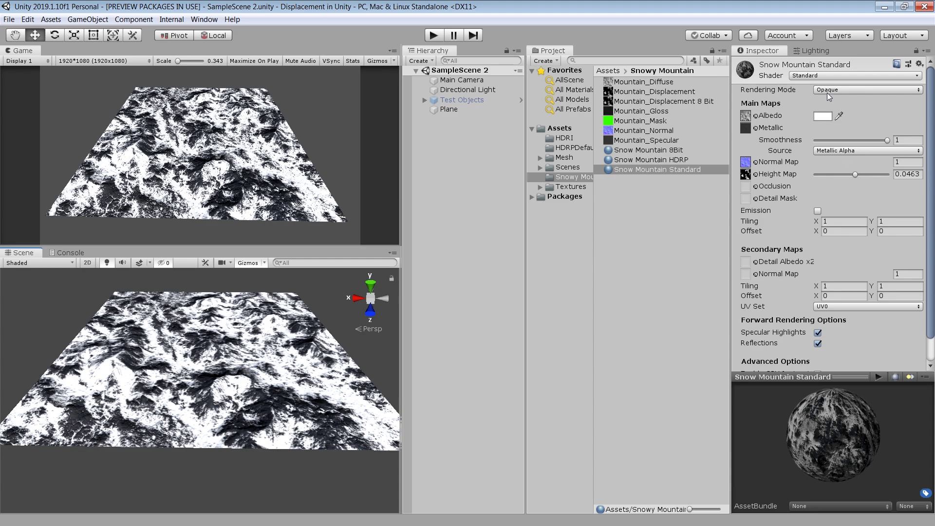
{"action": "left_click", "coordinate": [821, 75]}
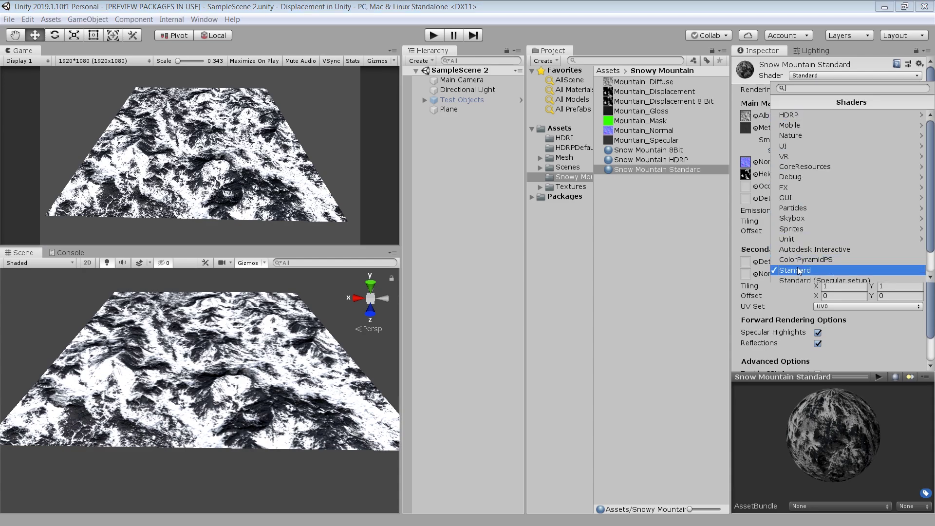
{"action": "scroll", "coordinate": [799, 271], "scroll_direction": "down", "scroll_amount": 2}
{"action": "left_click", "coordinate": [480, 246]}
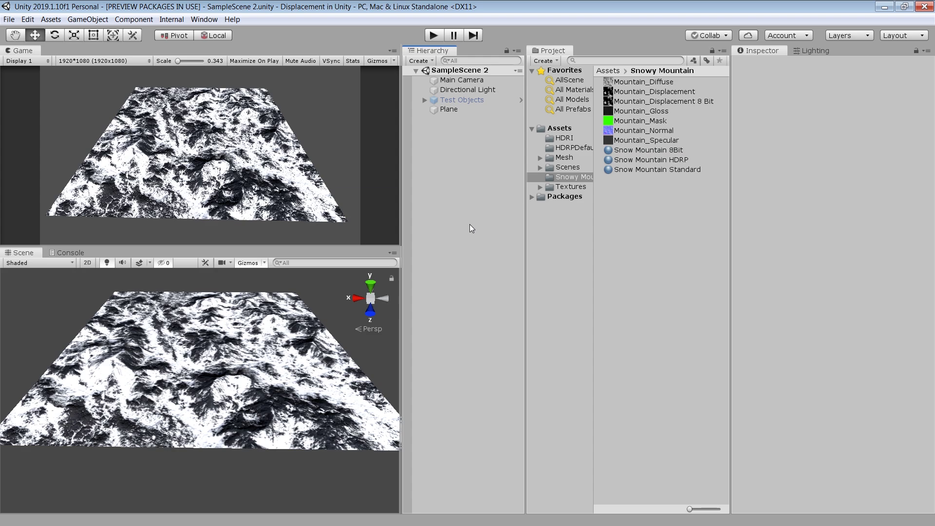
Step: Find DX11 Tessellation Displacement in the Asset Store via a 'displacement' search and import it
{"action": "left_click", "coordinate": [204, 19]}
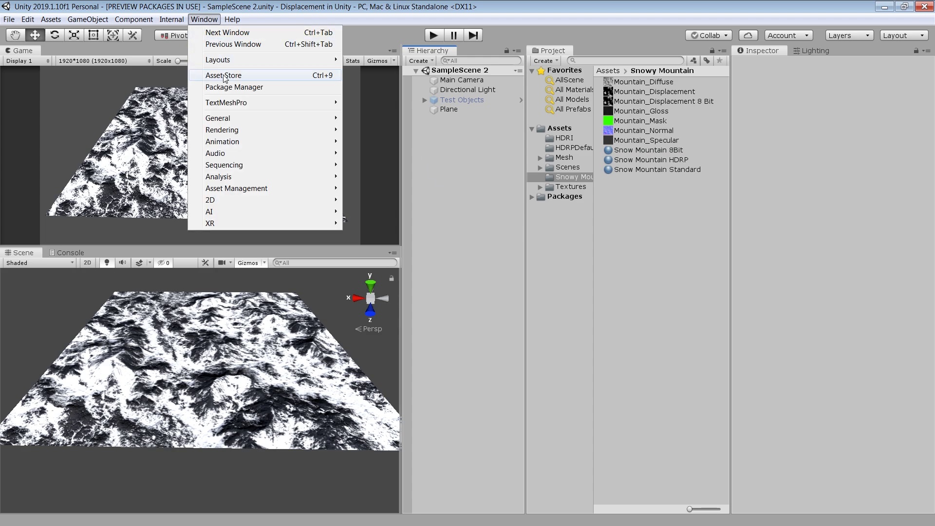
{"action": "left_click", "coordinate": [227, 76]}
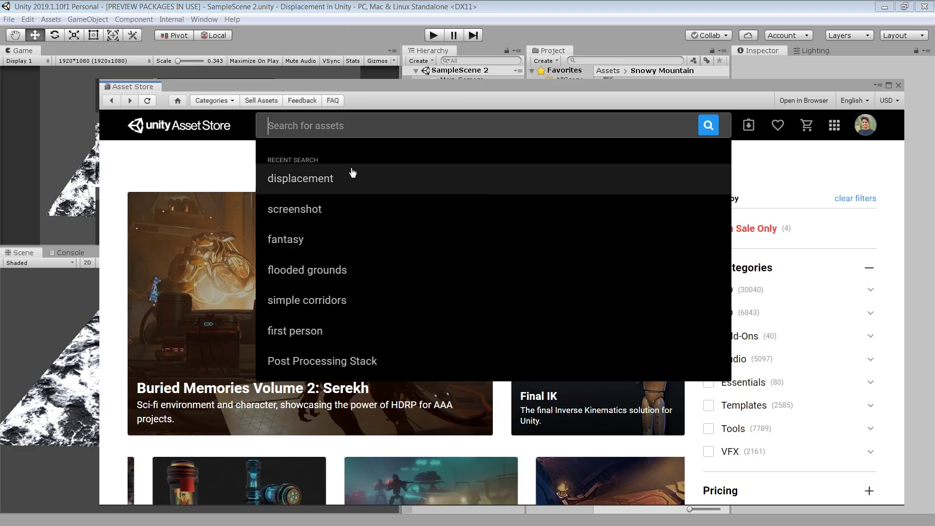
{"action": "left_click", "coordinate": [341, 179]}
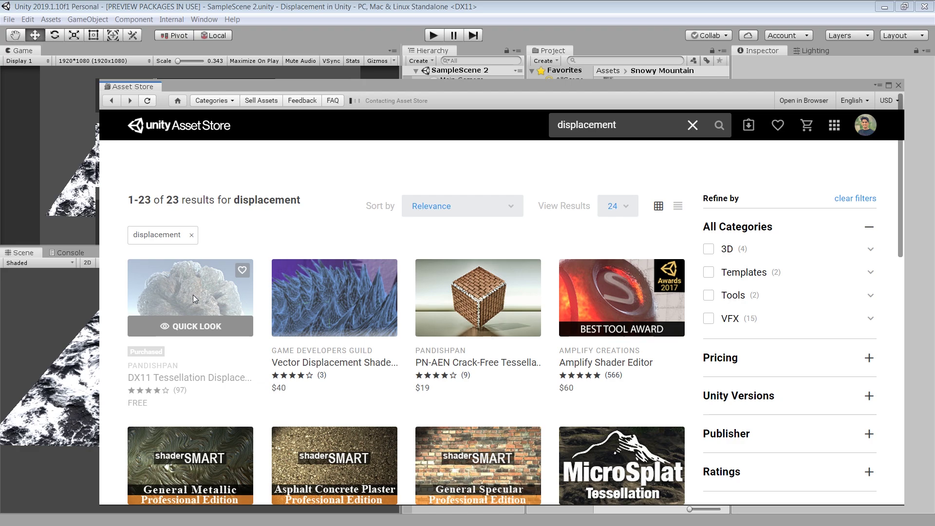
{"action": "left_click", "coordinate": [193, 294]}
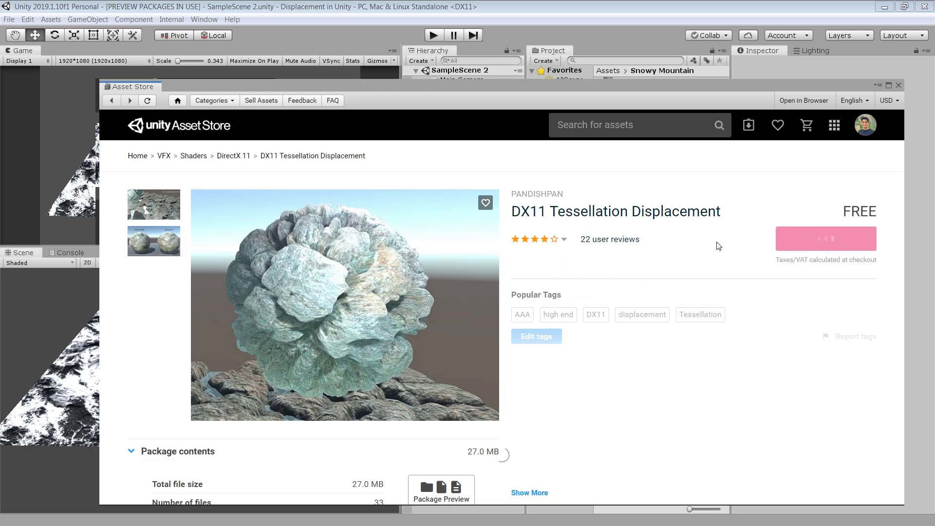
{"action": "left_click", "coordinate": [839, 283]}
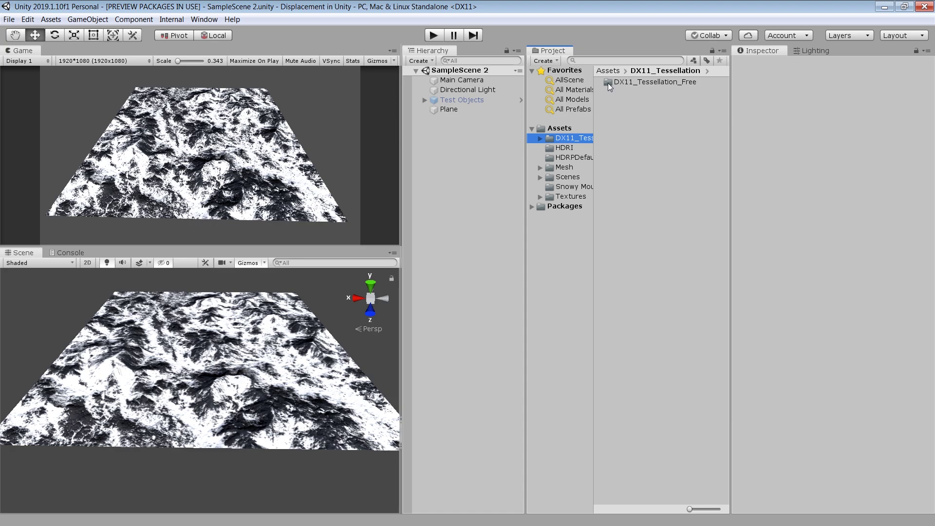
Step: Browse the Pimped_Tess, Tess_Standard and Tess_Standard_Specular shaders, then list the material's Tessellation shaders
{"action": "double_click", "coordinate": [608, 83]}
{"action": "double_click", "coordinate": [633, 101]}
{"action": "left_click", "coordinate": [638, 112]}
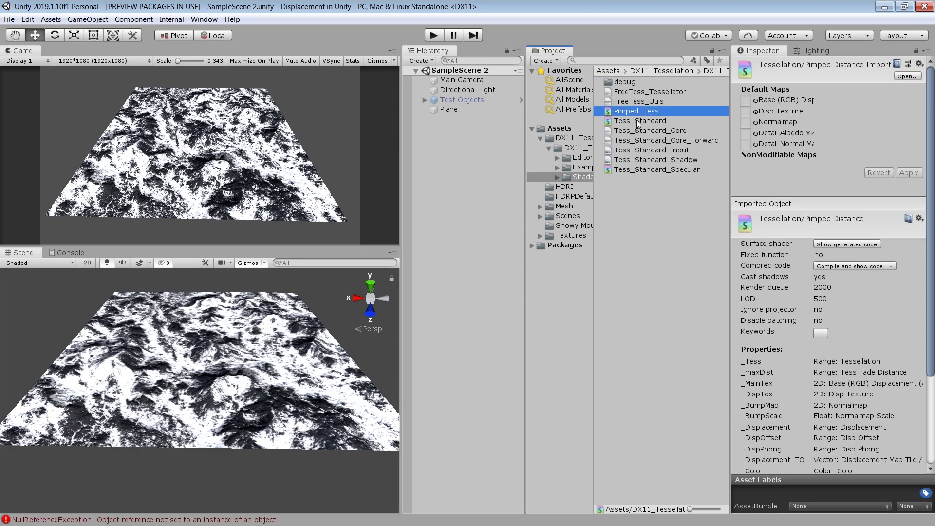
{"action": "left_click", "coordinate": [639, 122]}
{"action": "left_click", "coordinate": [644, 170]}
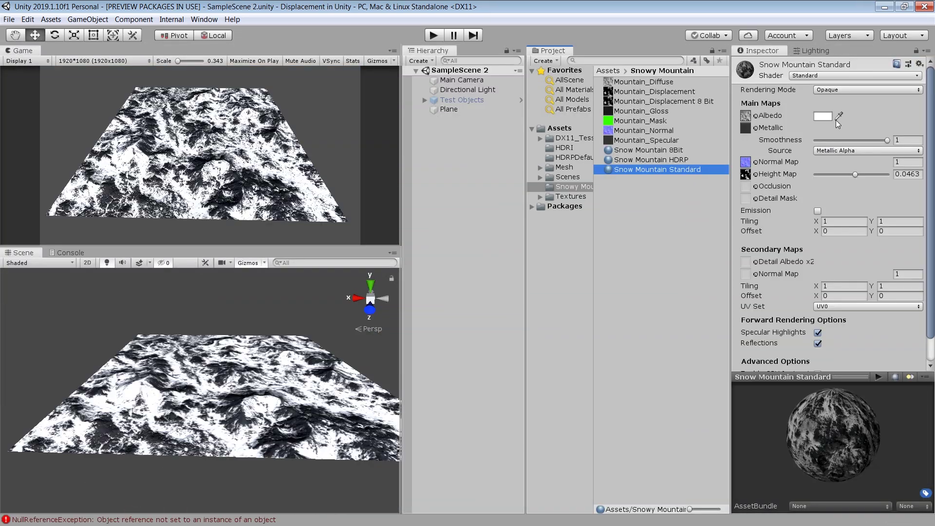
{"action": "left_click", "coordinate": [814, 75]}
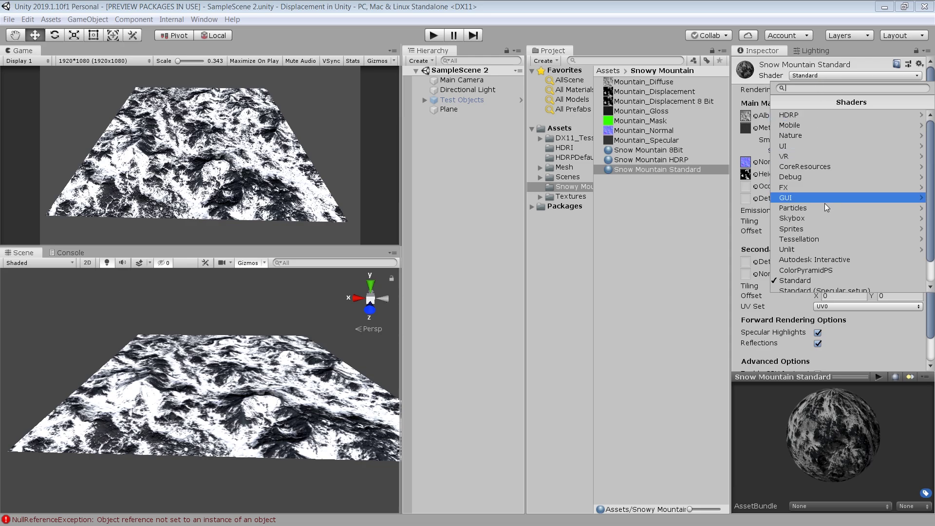
{"action": "left_click", "coordinate": [808, 240]}
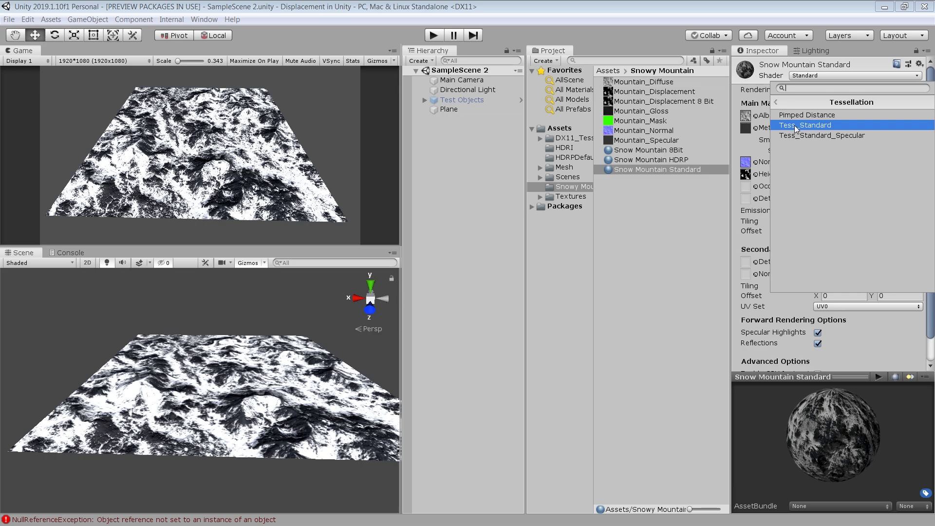
Step: Give Snow Mountain Standard the Tessellation/Tess_Standard shader so the plane rises into mountains
{"action": "left_click", "coordinate": [797, 129]}
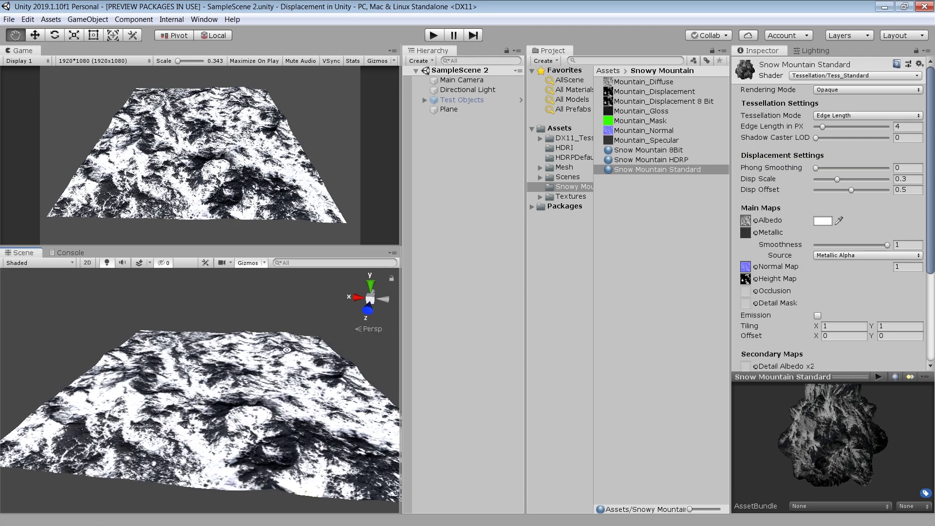
{"action": "mouse_move", "coordinate": [276, 393]}
{"action": "left_mouse_down", "text": "alt"}
{"action": "mouse_move", "coordinate": [267, 333]}
{"action": "mouse_move", "coordinate": [264, 368]}
{"action": "mouse_move", "coordinate": [261, 355]}
{"action": "left_mouse_up", "text": "alt"}
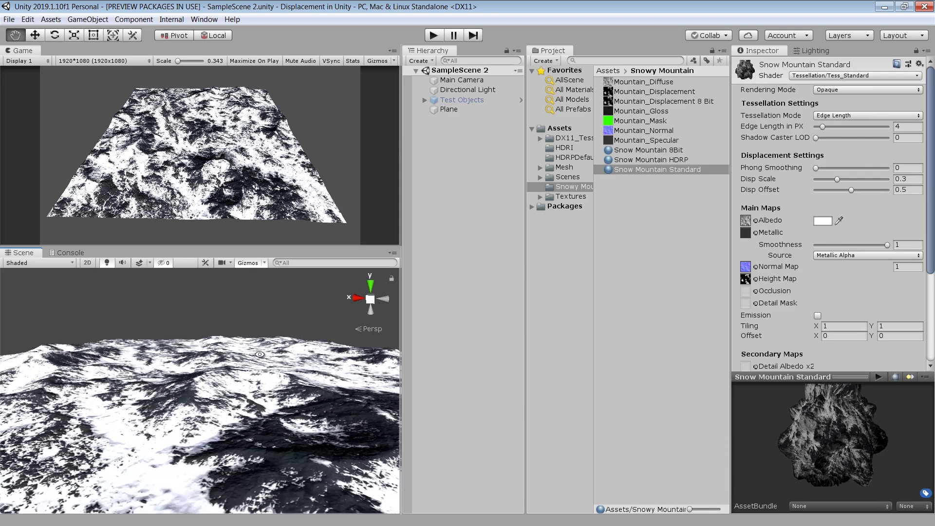
Step: Switch the Scene view draw mode to Wireframe
{"action": "left_click", "coordinate": [56, 263]}
{"action": "left_click", "coordinate": [107, 118]}
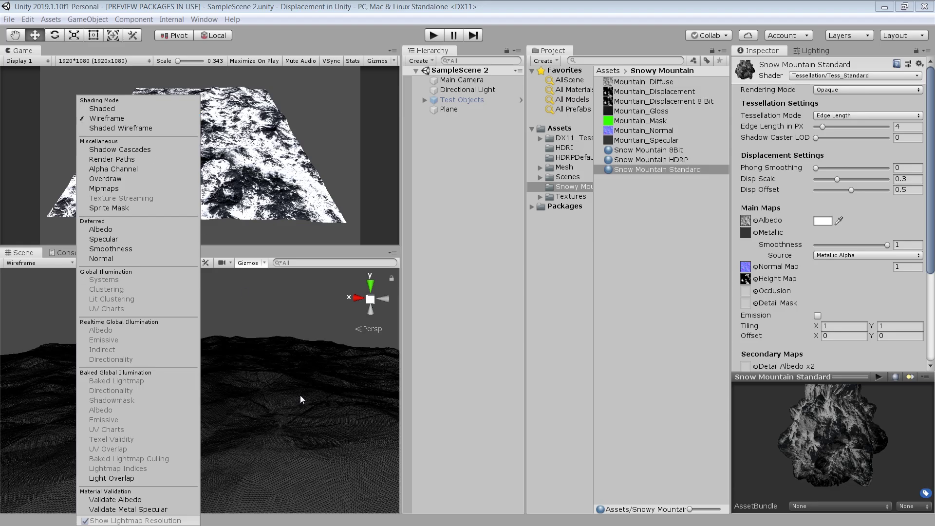
Step: Maximize the Scene view and orbit and zoom around the wireframe terrain up close
{"action": "key", "text": "shift+space"}
{"action": "left_click_drag", "start_coordinate": [447, 320], "coordinate": [454, 360], "text": "alt"}
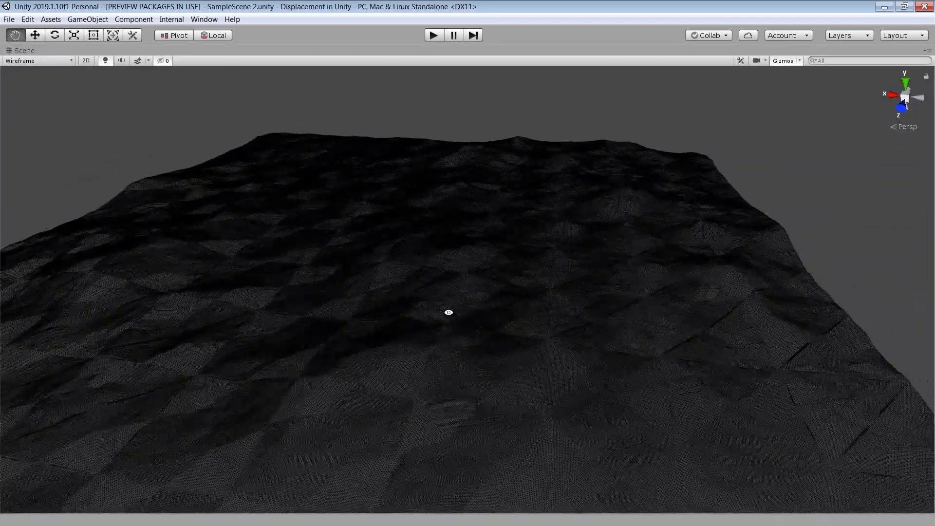
{"action": "scroll", "coordinate": [454, 358], "scroll_direction": "down", "scroll_amount": 4, "text": "alt"}
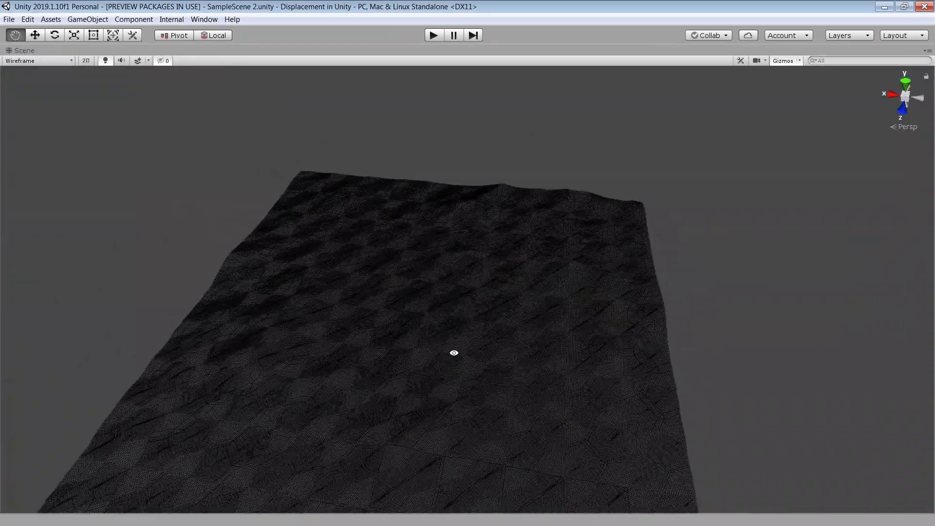
{"action": "scroll", "coordinate": [455, 357], "scroll_direction": "down", "scroll_amount": 4, "text": "alt"}
{"action": "scroll", "coordinate": [457, 355], "scroll_direction": "down", "scroll_amount": 3, "text": "alt"}
{"action": "scroll", "coordinate": [461, 355], "scroll_direction": "down", "scroll_amount": 3, "text": "alt"}
{"action": "scroll", "coordinate": [468, 358], "scroll_direction": "down", "scroll_amount": 2, "text": "alt"}
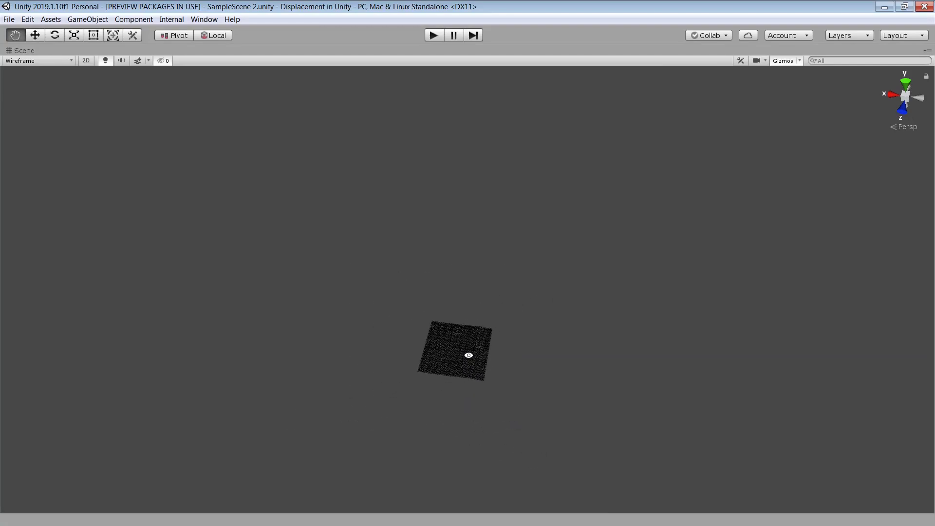
{"action": "scroll", "coordinate": [470, 359], "scroll_direction": "down", "scroll_amount": 2, "text": "alt"}
{"action": "scroll", "coordinate": [470, 359], "scroll_direction": "down", "scroll_amount": 1, "text": "alt"}
{"action": "mouse_move", "coordinate": [502, 373]}
{"action": "left_mouse_down", "text": "alt"}
{"action": "mouse_move", "coordinate": [516, 312]}
{"action": "mouse_move", "coordinate": [495, 303]}
{"action": "left_mouse_up", "text": "alt"}
{"action": "scroll", "coordinate": [493, 304], "scroll_direction": "up", "scroll_amount": 2}
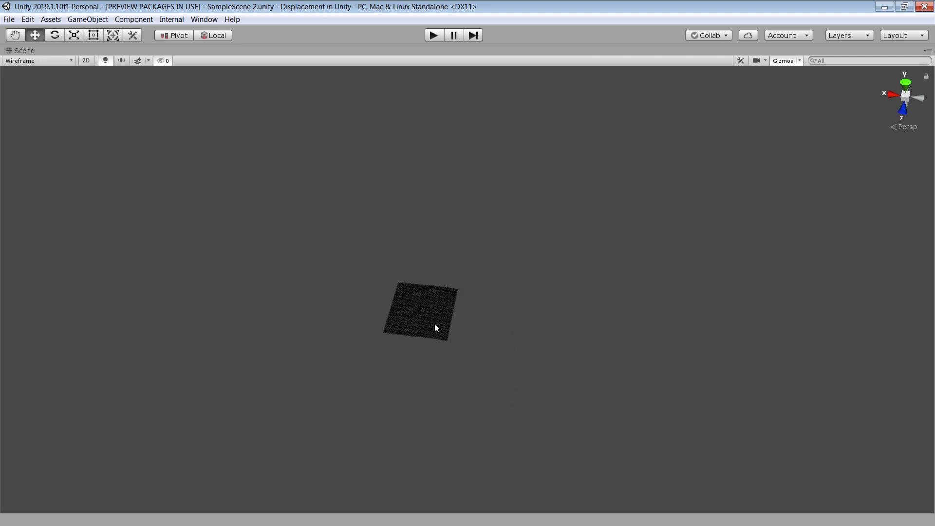
{"action": "scroll", "coordinate": [434, 327], "scroll_direction": "up", "scroll_amount": 2}
{"action": "scroll", "coordinate": [426, 323], "scroll_direction": "up", "scroll_amount": 3}
{"action": "scroll", "coordinate": [418, 330], "scroll_direction": "up", "scroll_amount": 4}
{"action": "scroll", "coordinate": [565, 263], "scroll_direction": "up", "scroll_amount": 3}
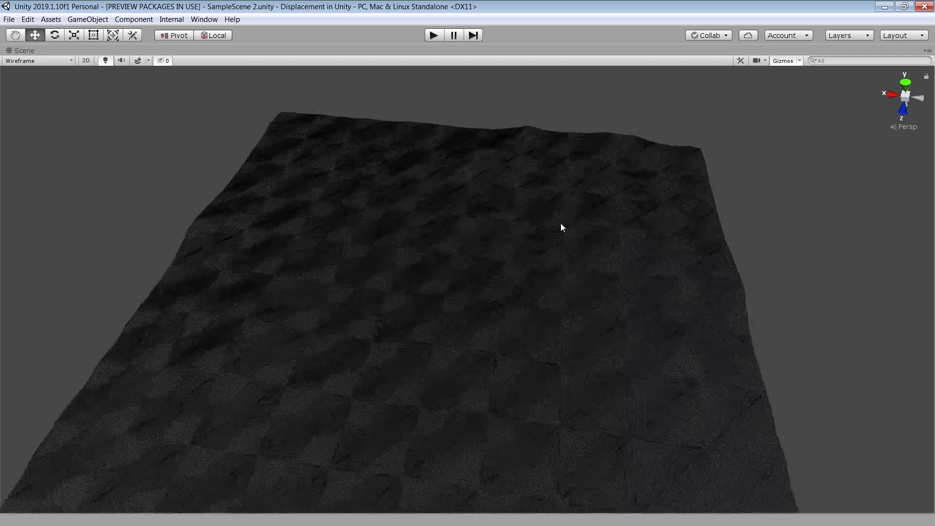
{"action": "scroll", "coordinate": [574, 315], "scroll_direction": "up", "scroll_amount": 3}
{"action": "scroll", "coordinate": [560, 278], "scroll_direction": "up", "scroll_amount": 3}
Step: Return the Scene to Shaded draw mode in the normal editor layout, viewed from above
{"action": "left_click", "coordinate": [38, 61]}
{"action": "left_click", "coordinate": [24, 81]}
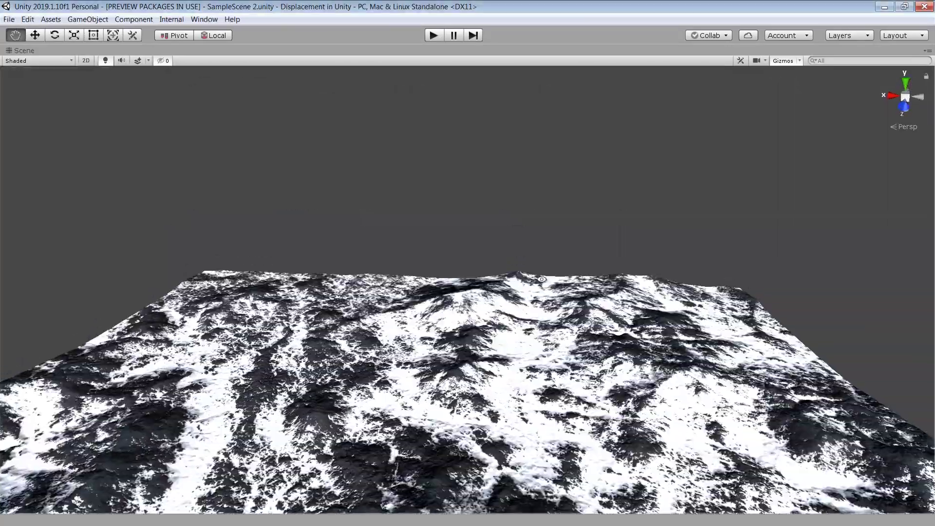
{"action": "key", "text": "shift+space"}
{"action": "left_click_drag", "start_coordinate": [304, 309], "coordinate": [312, 341], "text": "alt"}
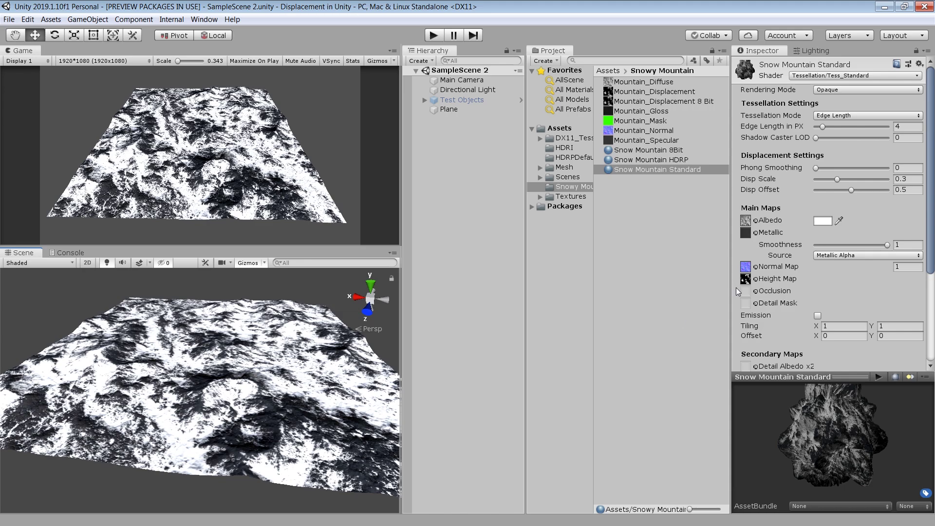
Step: Switch the Scene draw mode to Shaded Wireframe
{"action": "scroll", "coordinate": [932, 204], "scroll_direction": "down", "scroll_amount": 4}
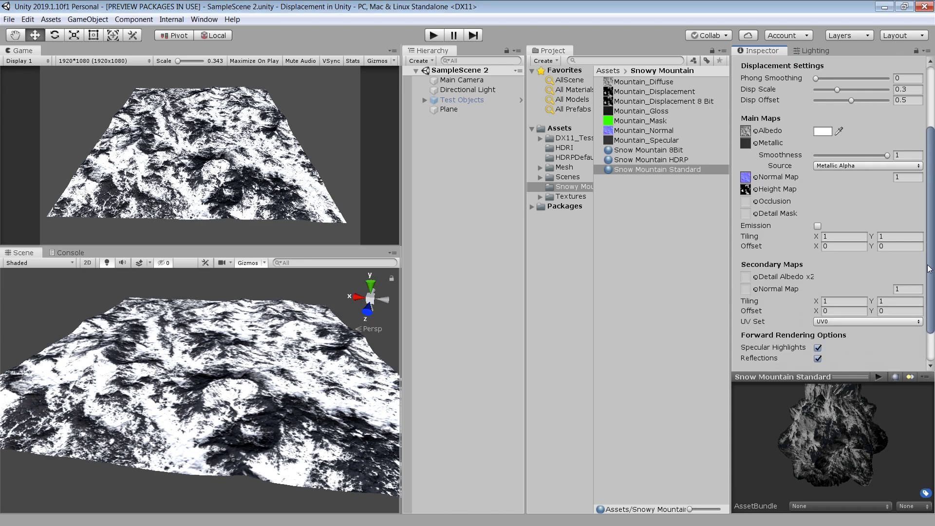
{"action": "scroll", "coordinate": [835, 139], "scroll_direction": "up", "scroll_amount": 4}
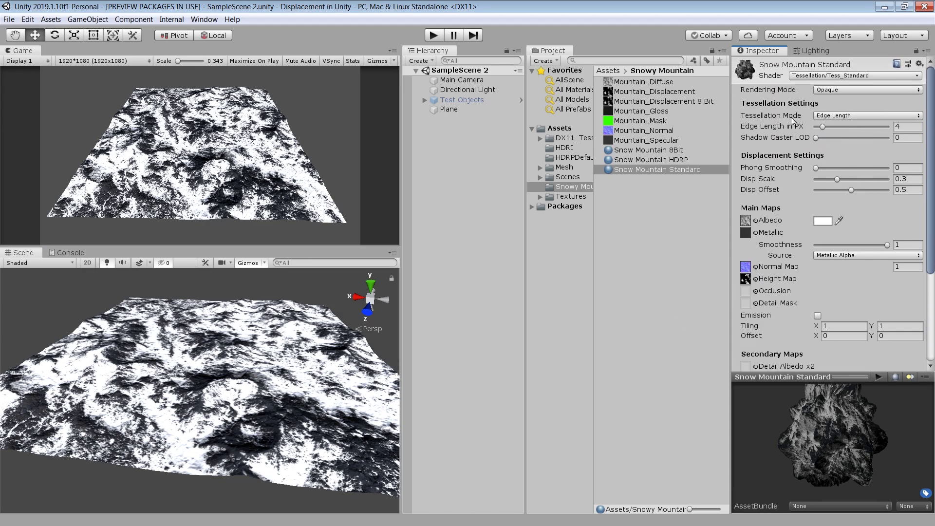
{"action": "left_click", "coordinate": [38, 264]}
{"action": "left_click", "coordinate": [117, 118]}
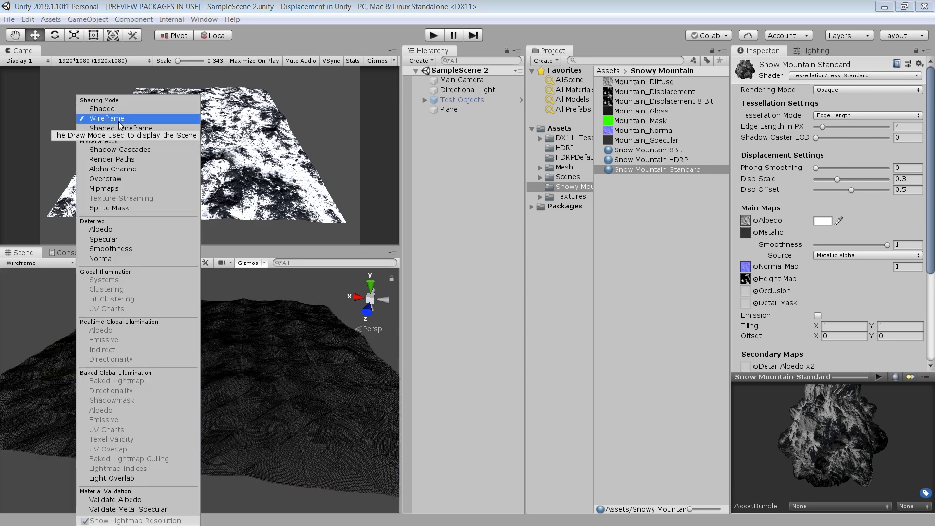
{"action": "left_click", "coordinate": [146, 128]}
Step: Keep Edge Length tessellation and raise the edge length from 4 to about 19.7
{"action": "left_click", "coordinate": [839, 116]}
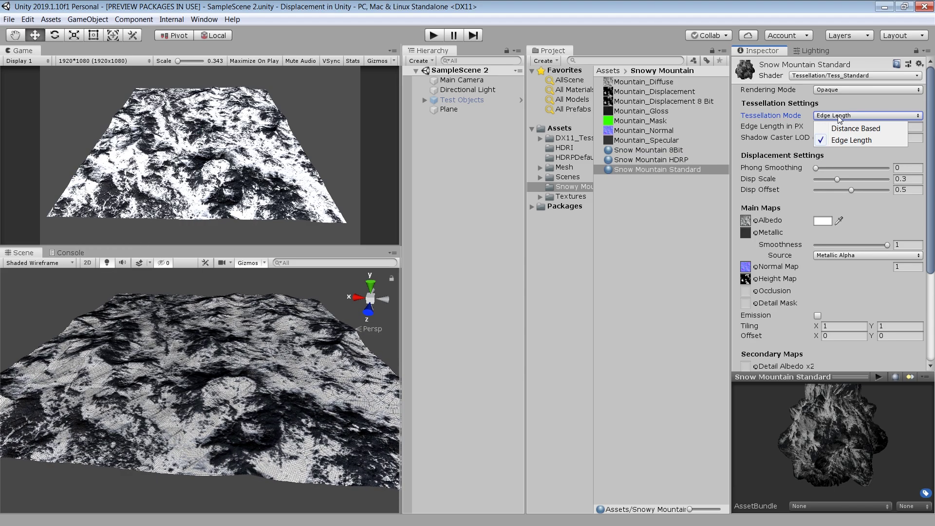
{"action": "left_click", "coordinate": [841, 142]}
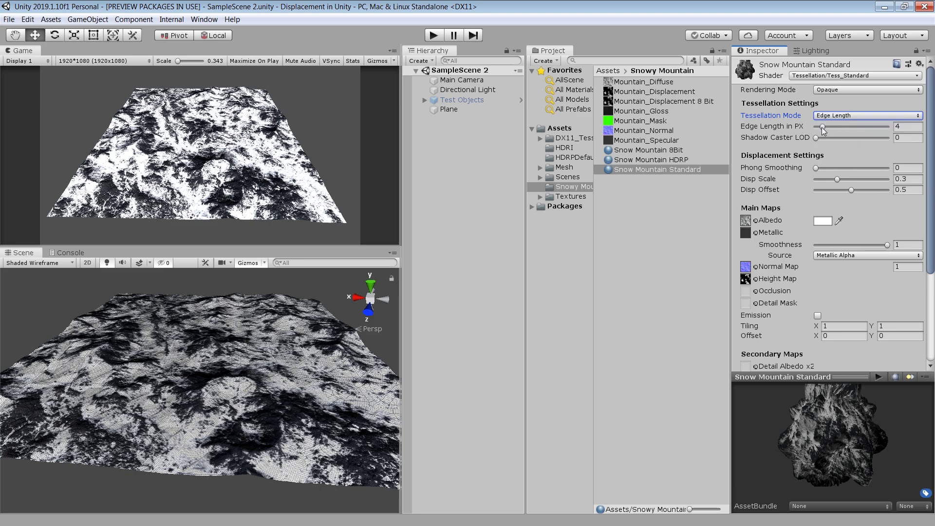
{"action": "mouse_move", "coordinate": [825, 129]}
{"action": "left_mouse_down"}
{"action": "mouse_move", "coordinate": [860, 128]}
{"action": "mouse_move", "coordinate": [837, 142]}
{"action": "mouse_move", "coordinate": [849, 143]}
{"action": "left_mouse_up"}
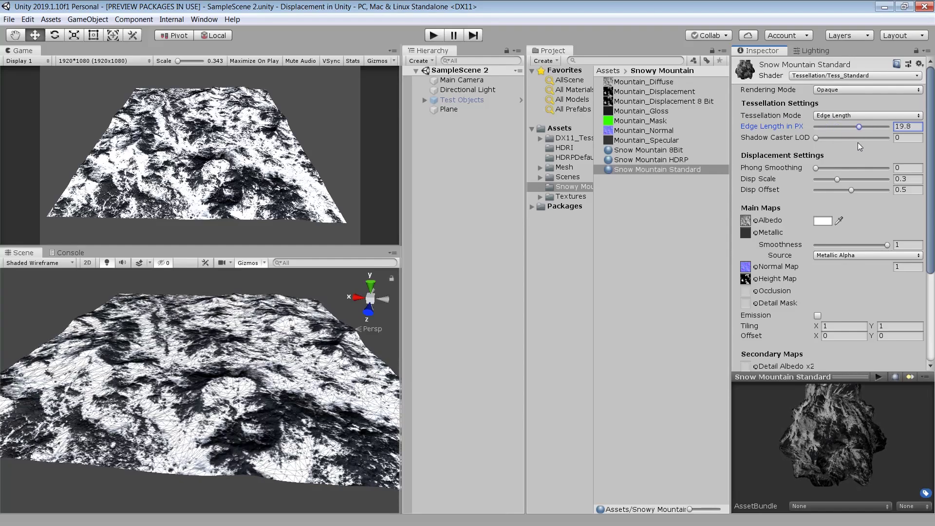
Step: Try Distance Based tessellation at factor ~31, revert to Edge Length, and raise Disp Scale to 0.368
{"action": "left_click", "coordinate": [852, 116]}
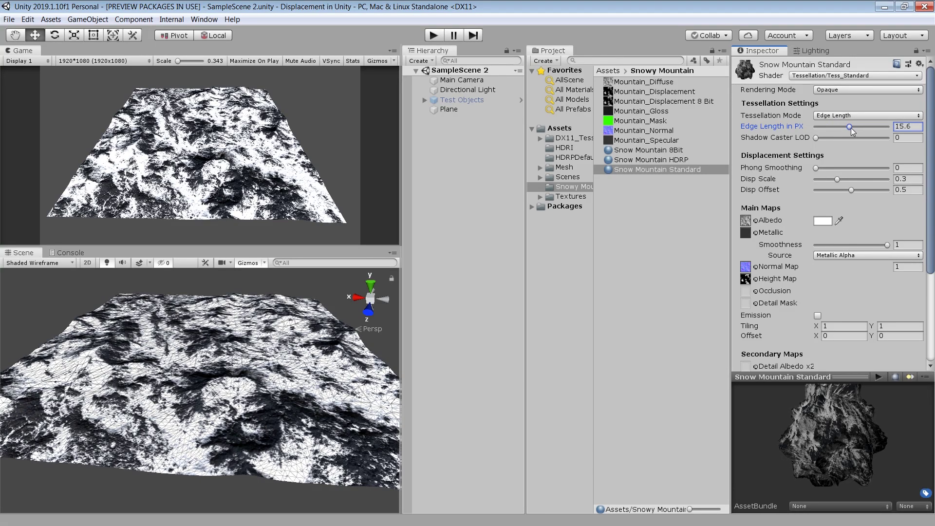
{"action": "left_click", "coordinate": [851, 127]}
{"action": "left_click_drag", "start_coordinate": [869, 138], "coordinate": [885, 137]}
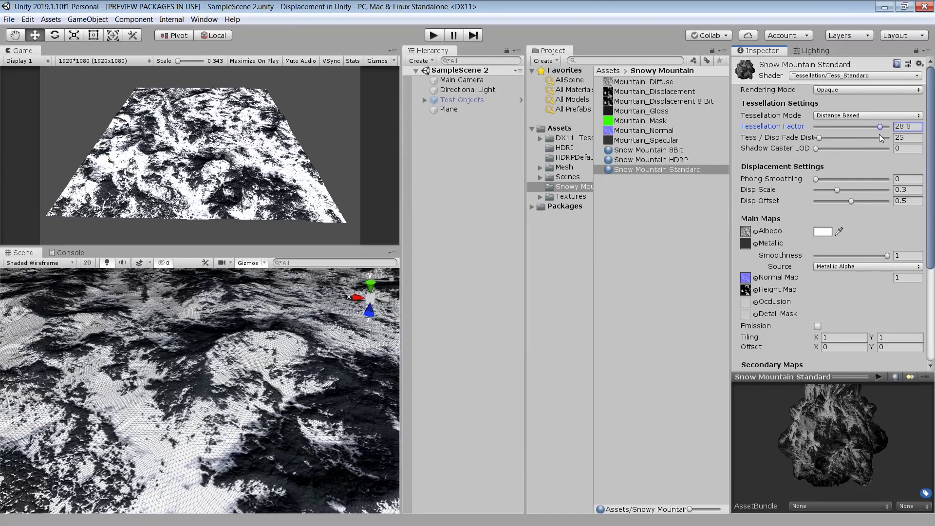
{"action": "left_click", "coordinate": [864, 115]}
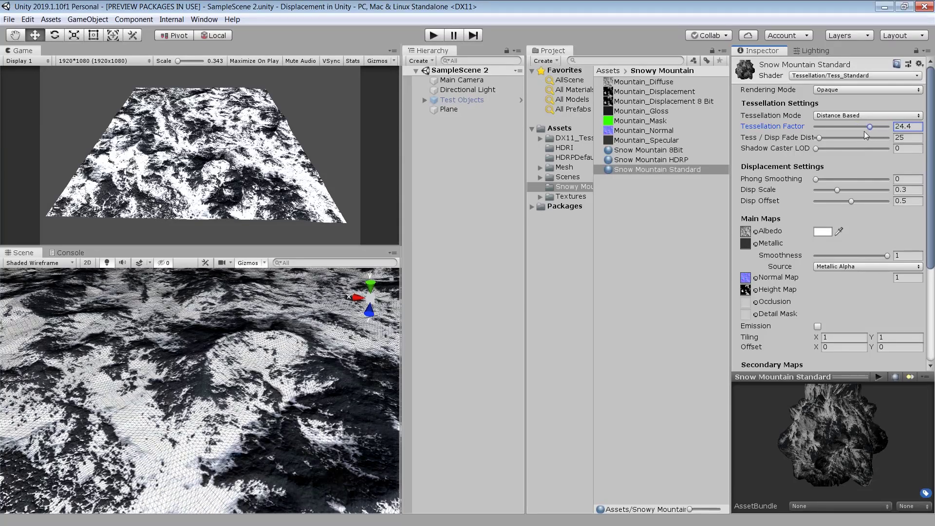
{"action": "left_click", "coordinate": [864, 131]}
{"action": "mouse_move", "coordinate": [817, 167]}
{"action": "left_mouse_down"}
{"action": "mouse_move", "coordinate": [850, 171]}
{"action": "mouse_move", "coordinate": [800, 168]}
{"action": "mouse_move", "coordinate": [854, 177]}
{"action": "mouse_move", "coordinate": [842, 180]}
{"action": "mouse_move", "coordinate": [855, 192]}
{"action": "left_mouse_up"}
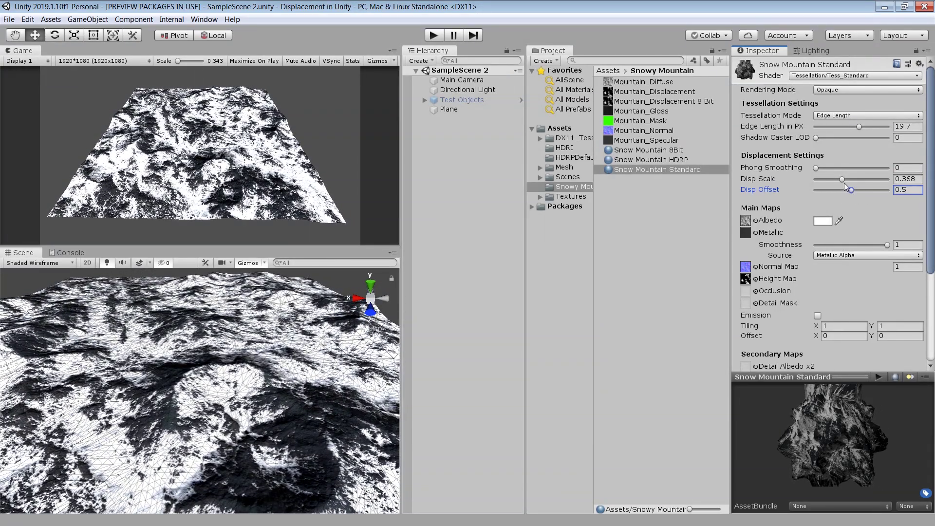
Step: Maximize the Scene view and orbit and zoom out across the displaced mountain terrain
{"action": "key", "text": "shift+space"}
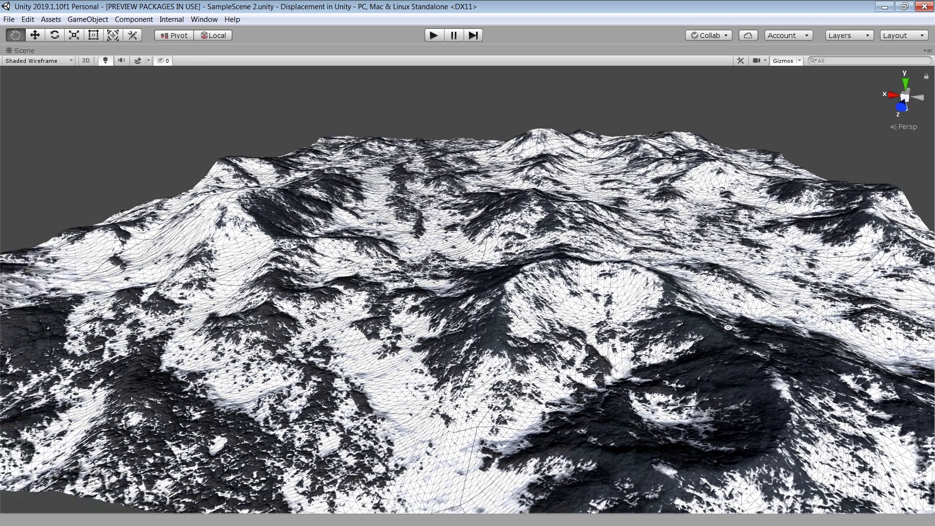
{"action": "left_click_drag", "start_coordinate": [704, 336], "coordinate": [693, 327], "text": "alt"}
{"action": "key", "text": "w"}
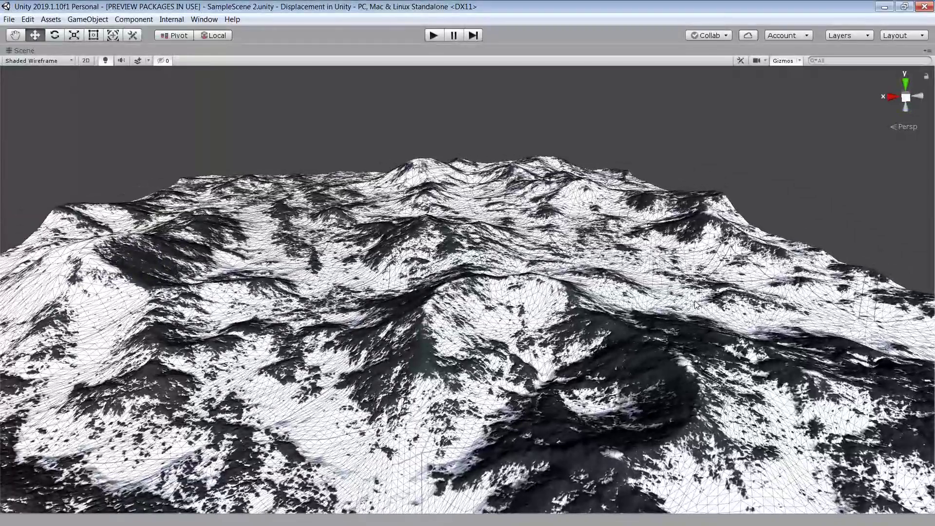
{"action": "scroll", "coordinate": [561, 278], "scroll_direction": "down", "scroll_amount": 5}
{"action": "scroll", "coordinate": [562, 279], "scroll_direction": "down", "scroll_amount": 5}
{"action": "scroll", "coordinate": [561, 279], "scroll_direction": "down", "scroll_amount": 3}
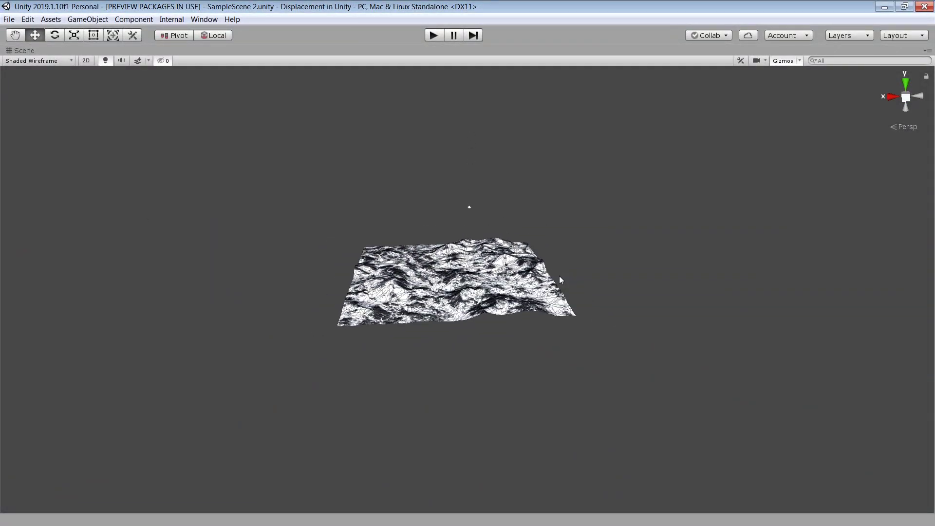
{"action": "scroll", "coordinate": [559, 275], "scroll_direction": "down", "scroll_amount": 3}
{"action": "scroll", "coordinate": [551, 275], "scroll_direction": "down", "scroll_amount": 3}
Step: Tilt the view and zoom in and out to inspect the dense mesh over the shaded mountains
{"action": "left_click_drag", "start_coordinate": [492, 246], "coordinate": [494, 297], "text": "alt"}
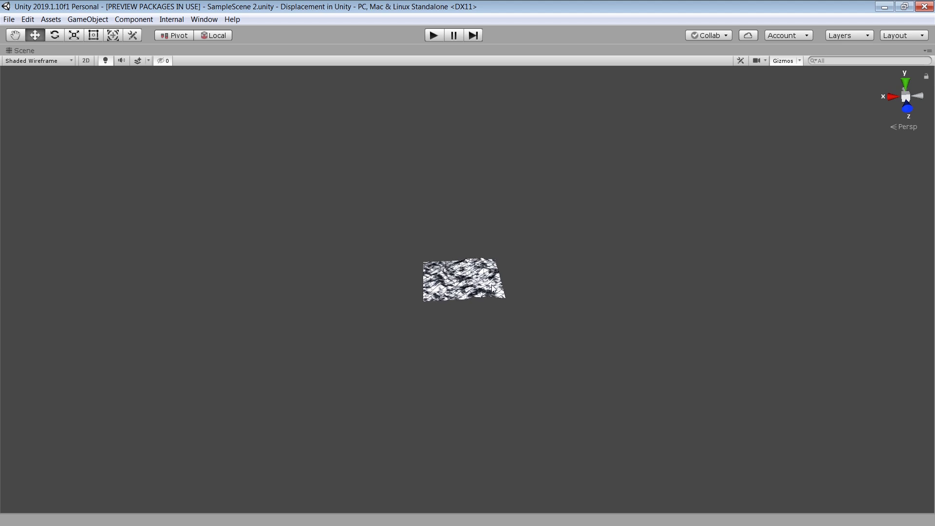
{"action": "scroll", "coordinate": [495, 293], "scroll_direction": "up", "scroll_amount": 10}
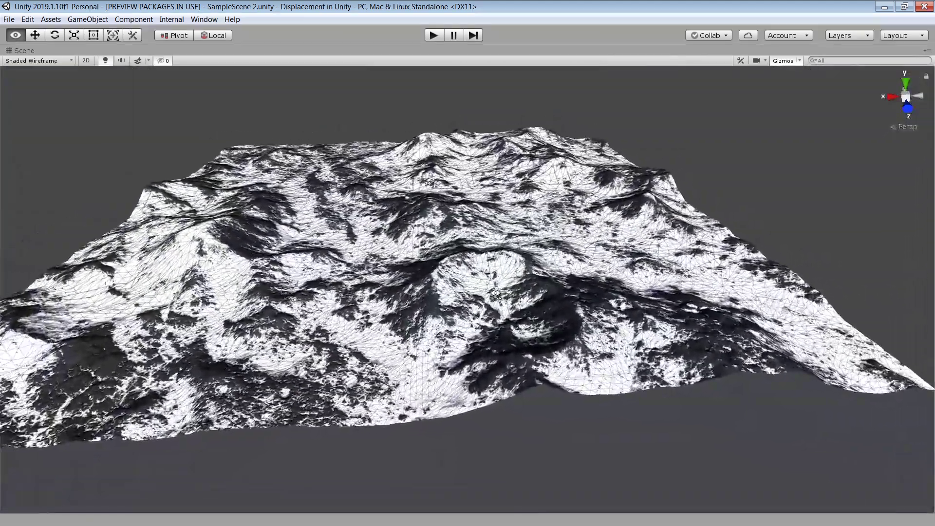
{"action": "scroll", "coordinate": [495, 293], "scroll_direction": "up", "scroll_amount": 3}
{"action": "scroll", "coordinate": [495, 293], "scroll_direction": "down", "scroll_amount": 5}
{"action": "scroll", "coordinate": [495, 293], "scroll_direction": "up", "scroll_amount": 3}
{"action": "scroll", "coordinate": [495, 293], "scroll_direction": "up", "scroll_amount": 2}
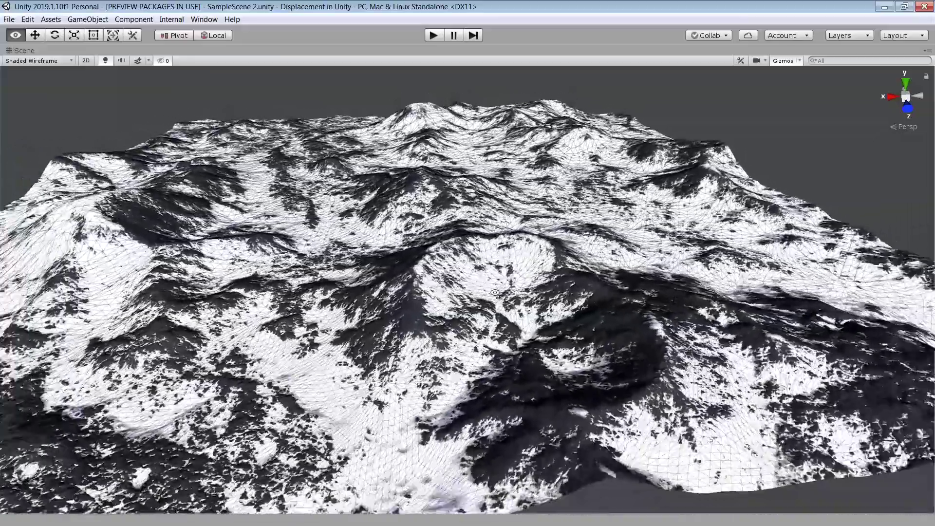
{"action": "scroll", "coordinate": [496, 293], "scroll_direction": "down", "scroll_amount": 3}
{"action": "scroll", "coordinate": [463, 177], "scroll_direction": "down", "scroll_amount": 3}
{"action": "scroll", "coordinate": [464, 161], "scroll_direction": "up", "scroll_amount": 1}
{"action": "scroll", "coordinate": [464, 161], "scroll_direction": "up", "scroll_amount": 3}
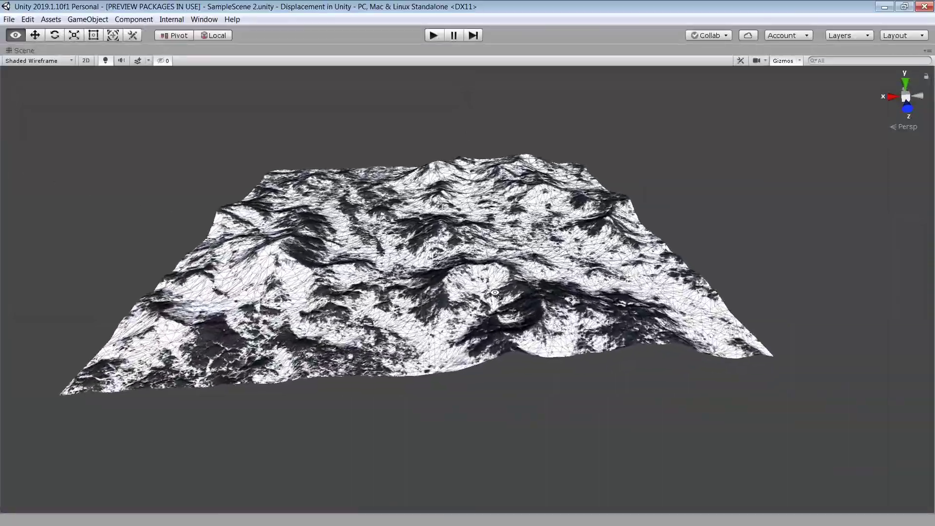